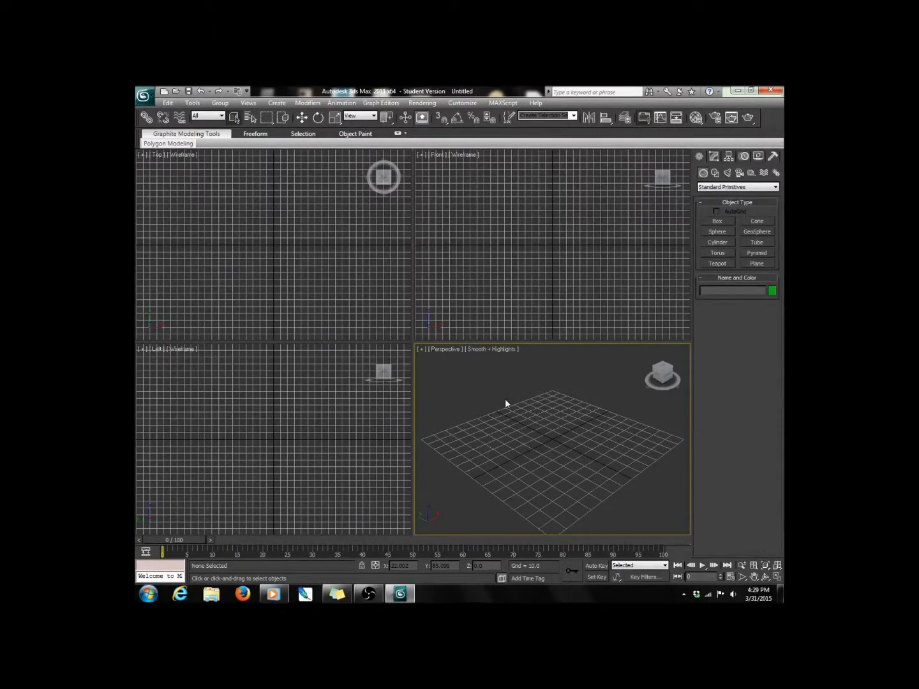
# - Orbit and zoom the Perspective viewport to examine the empty home grid from several angles and distances
pyautogui.moveTo(667, 375); pyautogui.dragTo(643, 383)
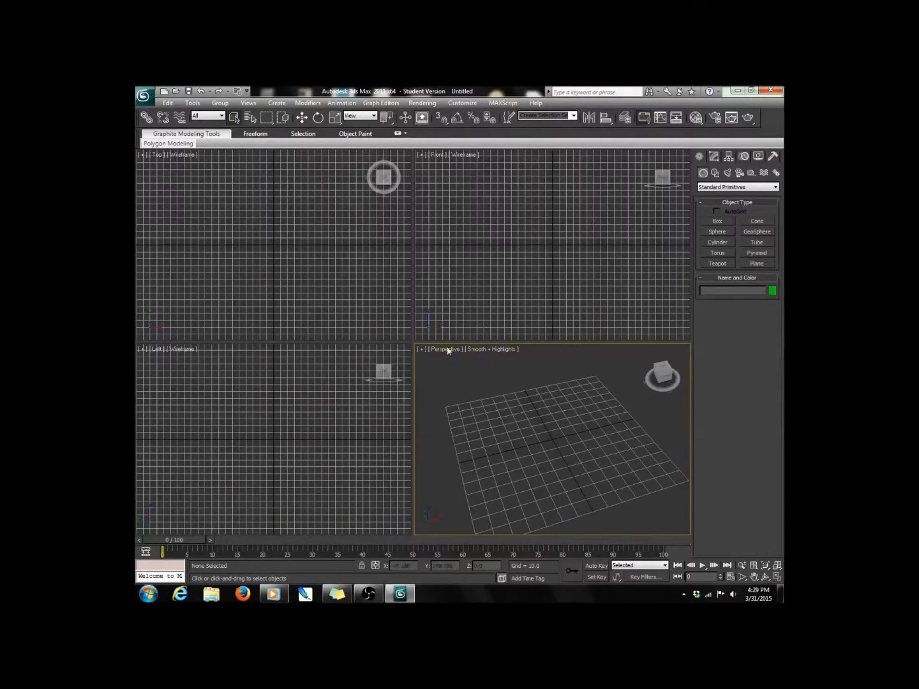
pyautogui.scroll(3, 434, 376)
pyautogui.scroll(-6, 458, 370)
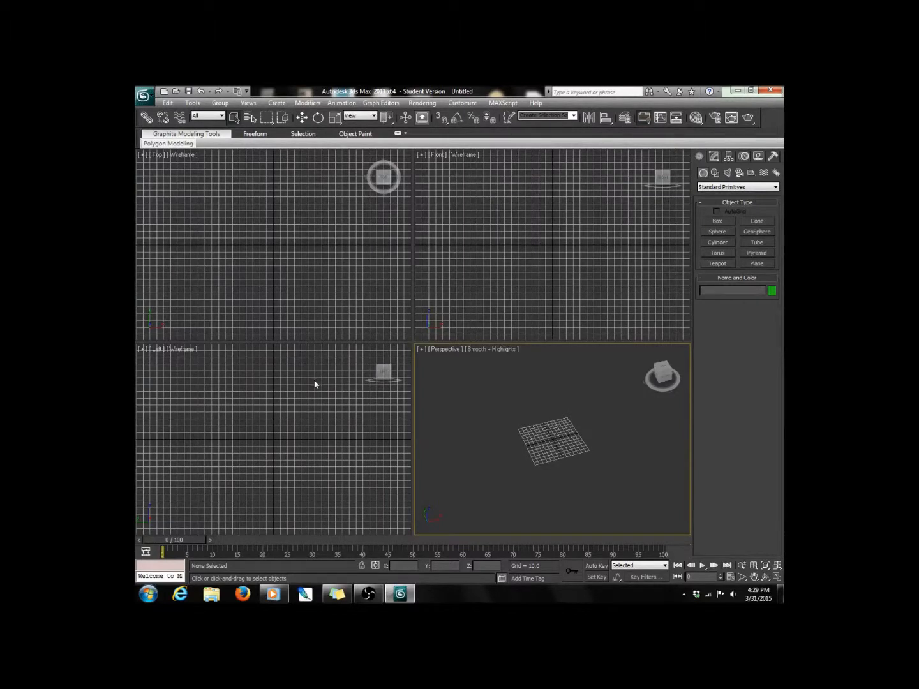
pyautogui.click(662, 373)
pyautogui.moveTo(662, 374); pyautogui.dragTo(623, 427)
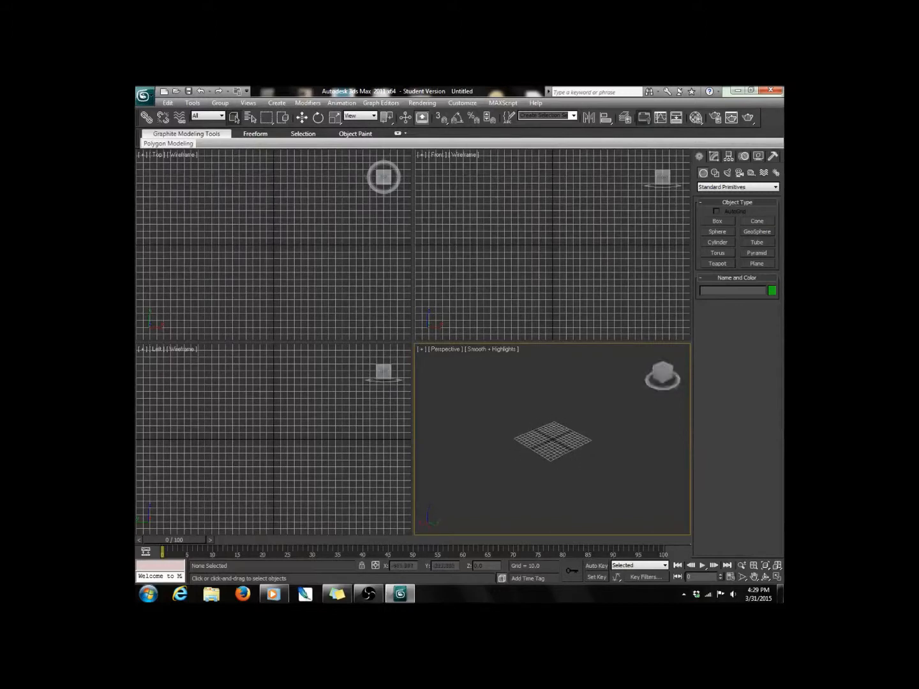
pyautogui.scroll(5, 619, 433)
pyautogui.scroll(-3, 561, 472)
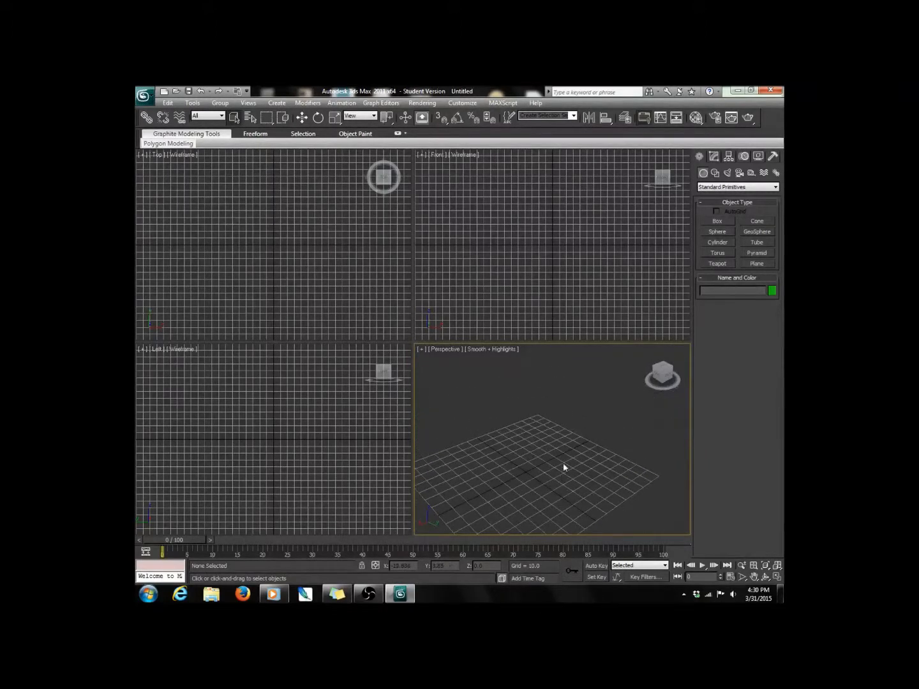
pyautogui.click(648, 352)
pyautogui.moveTo(662, 373); pyautogui.dragTo(634, 373)
# - Switch the Perspective viewport to the Orthographic view and tilt the grid slightly
pyautogui.click(447, 349)
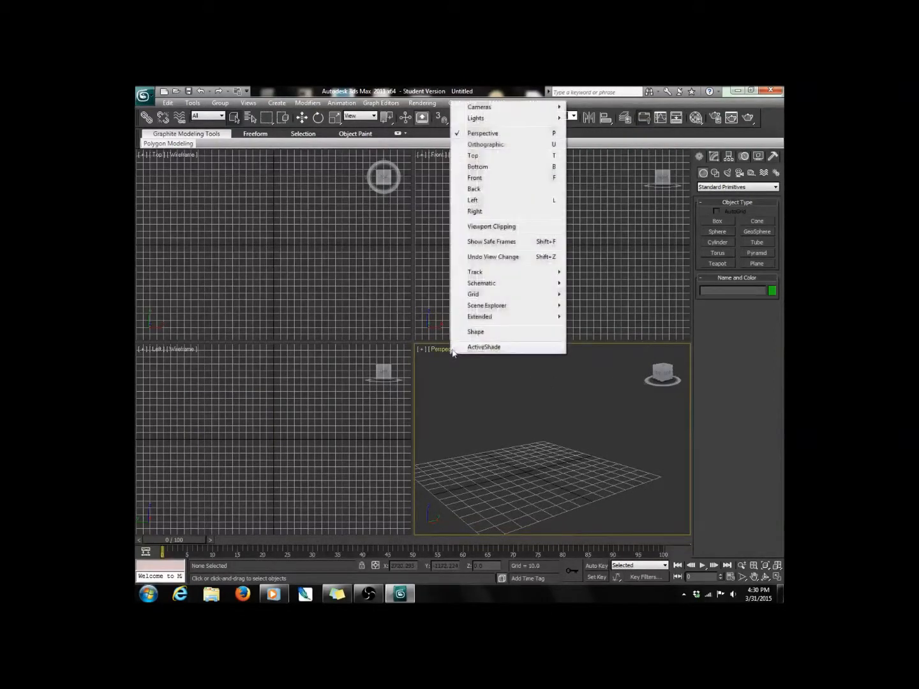
pyautogui.click(497, 145)
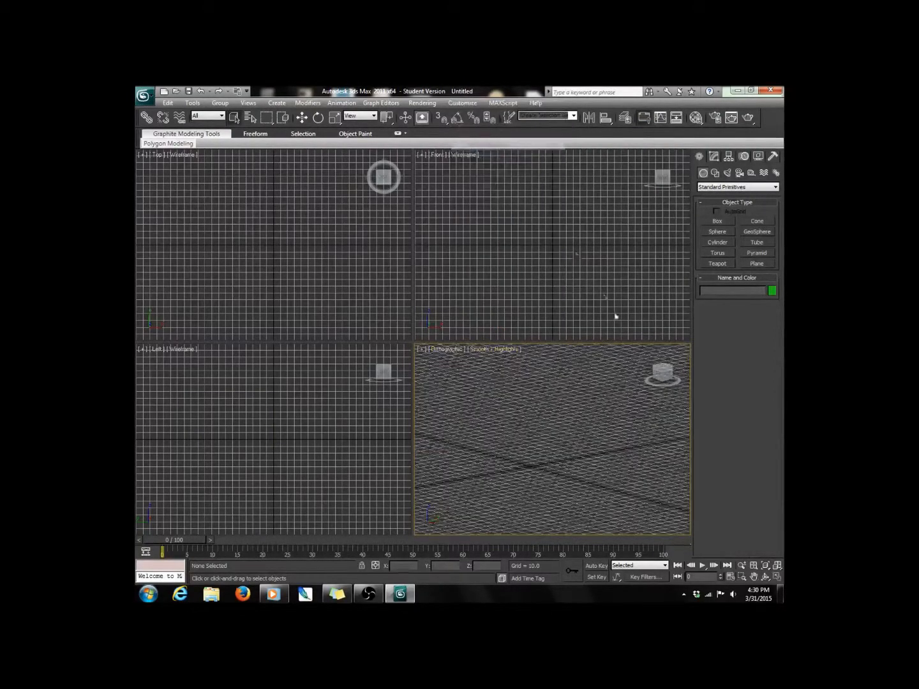
pyautogui.moveTo(663, 372)
pyautogui.mouseDown()
pyautogui.moveTo(651, 387)
pyautogui.moveTo(663, 371)
pyautogui.mouseUp()
# - Set the Orthographic viewport back to the Perspective view and look across the grid at a low angle
pyautogui.click(462, 350)
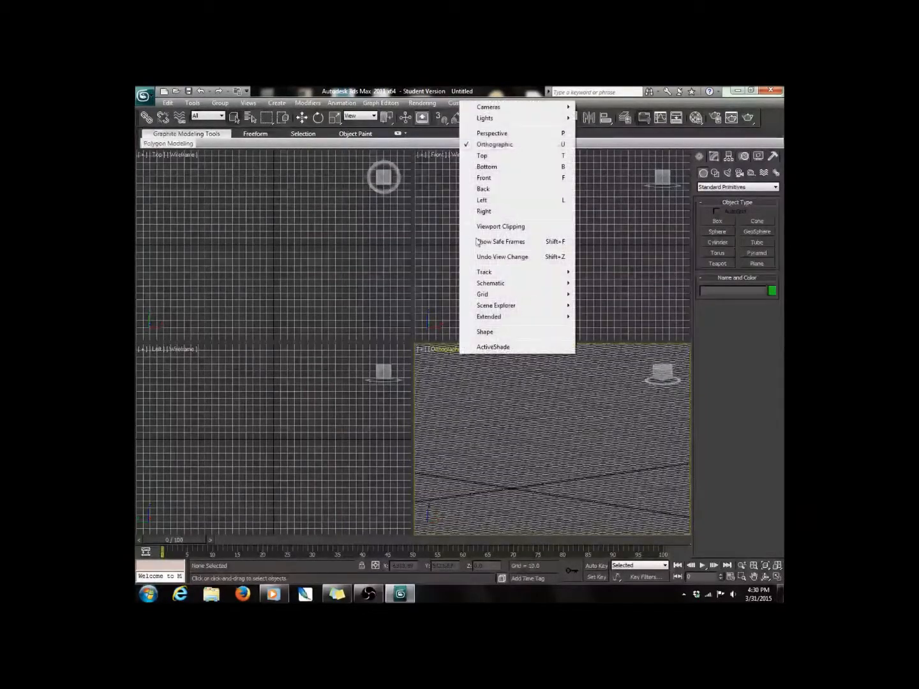
pyautogui.click(513, 129)
pyautogui.moveTo(656, 369); pyautogui.dragTo(636, 376)
pyautogui.moveTo(587, 411); pyautogui.dragTo(638, 386, button='middle')
pyautogui.scroll(5, 605, 413)
pyautogui.scroll(-5, 619, 408)
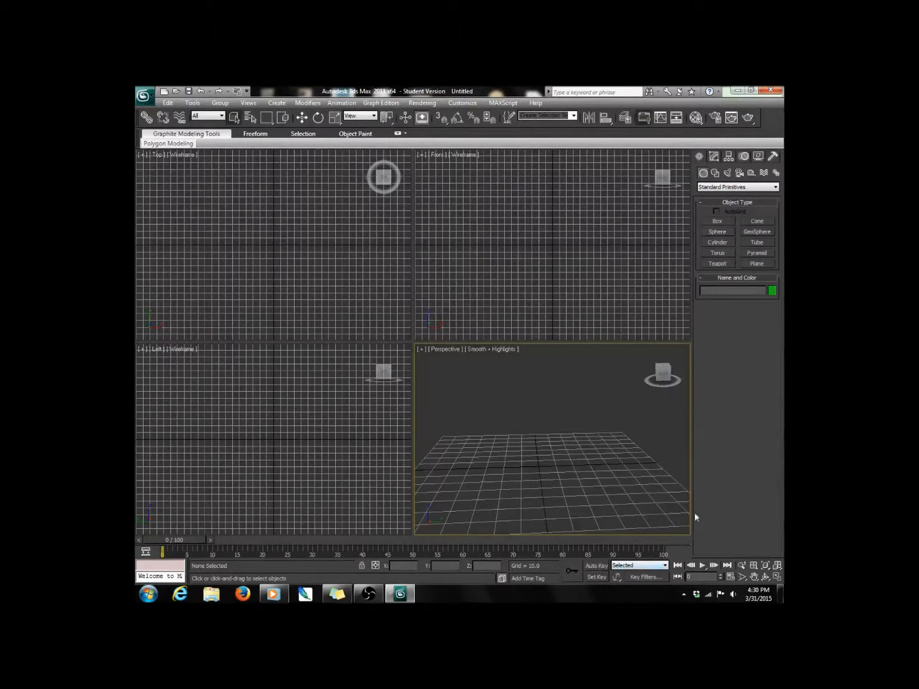
# - Try the Move, Scale and Select Object tools, and view the Select From Scene object list without choosing anything
pyautogui.click(303, 118)
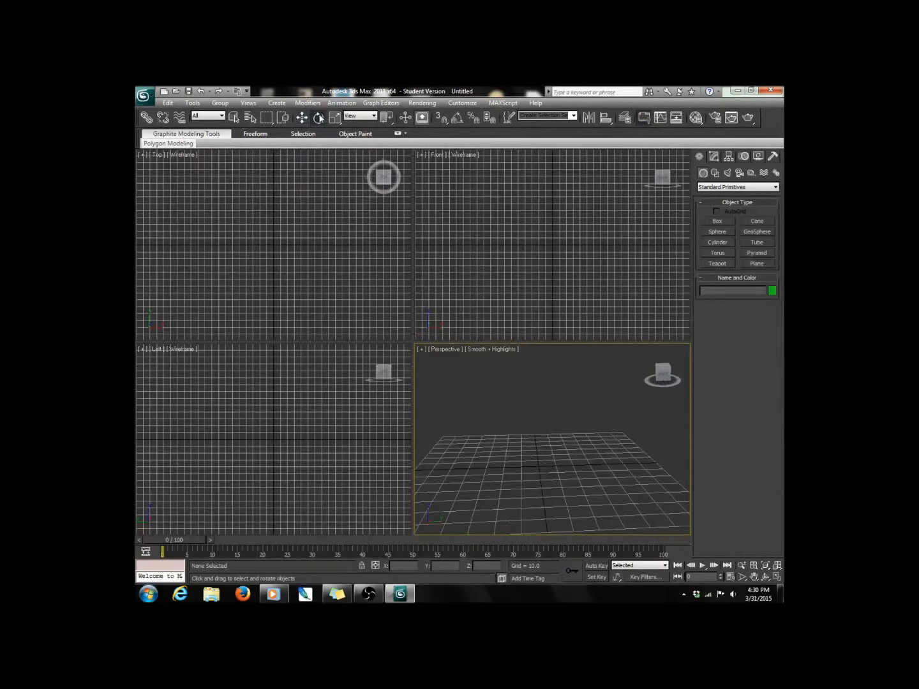
pyautogui.click(336, 117)
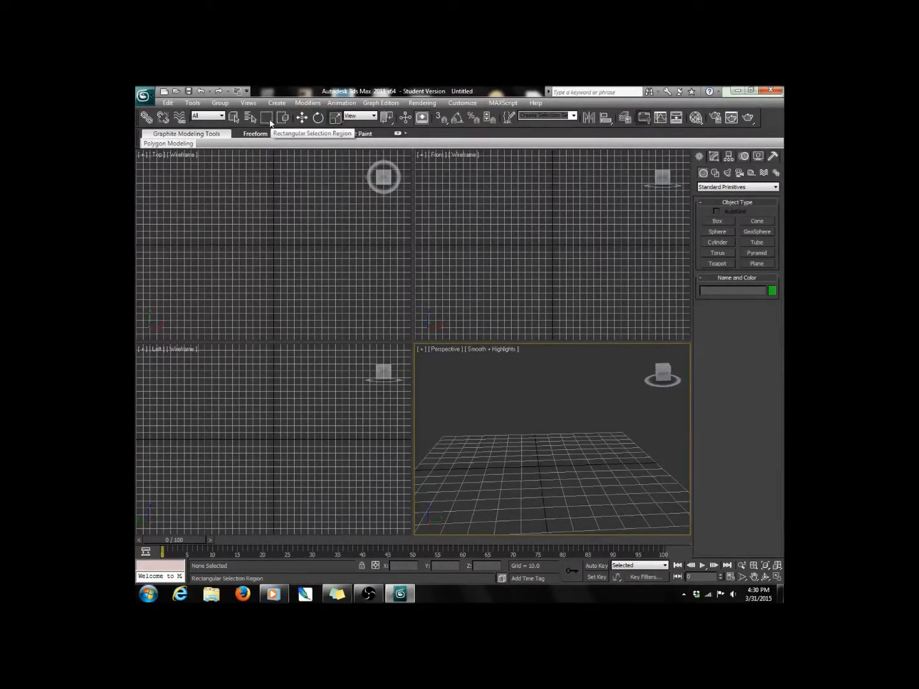
pyautogui.click(233, 118)
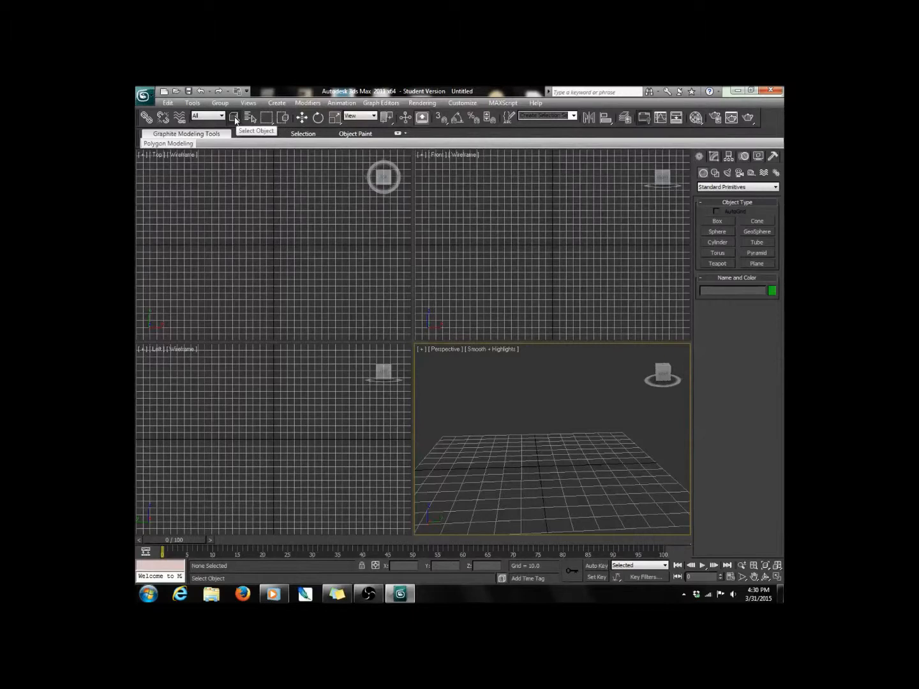
pyautogui.click(250, 118)
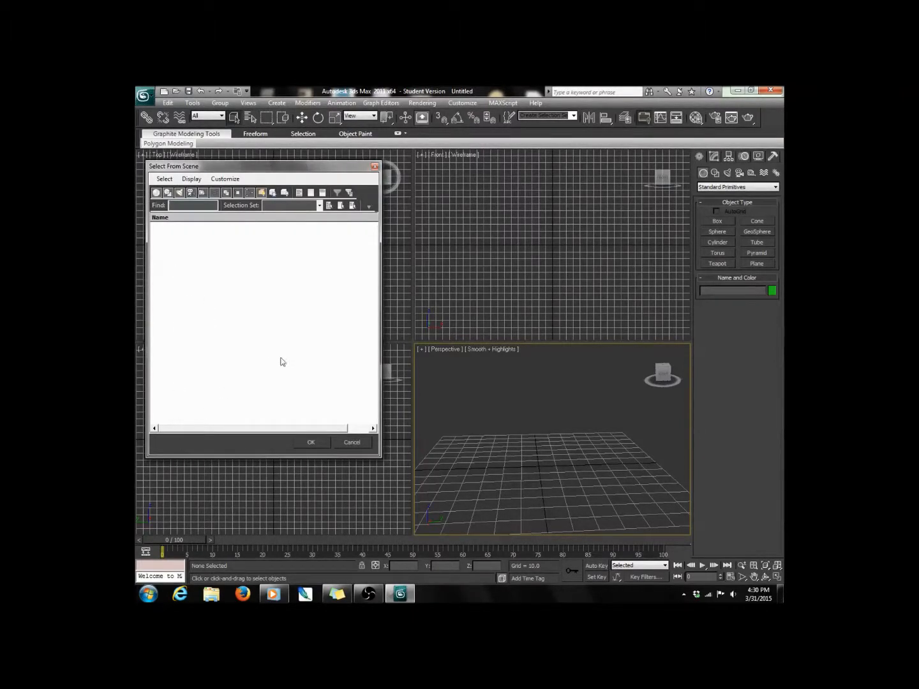
pyautogui.click(350, 441)
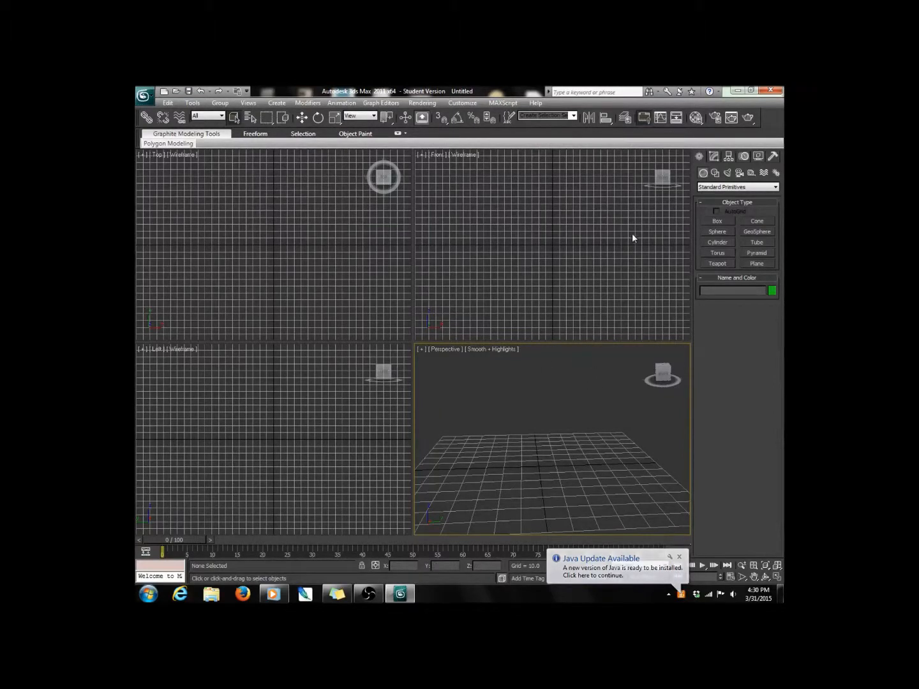
# - Create a box about 49 long, 37 wide and 24 high on the grid in the Perspective viewport
pyautogui.moveTo(671, 375); pyautogui.dragTo(676, 367)
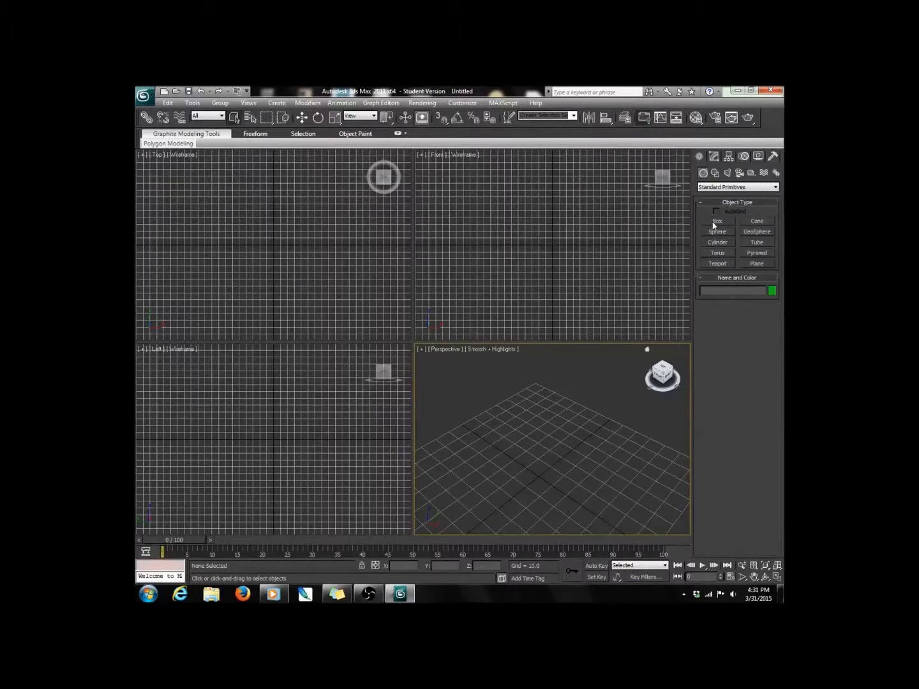
pyautogui.moveTo(662, 367); pyautogui.dragTo(669, 361)
pyautogui.scroll(-4, 611, 405)
pyautogui.scroll(5, 587, 420)
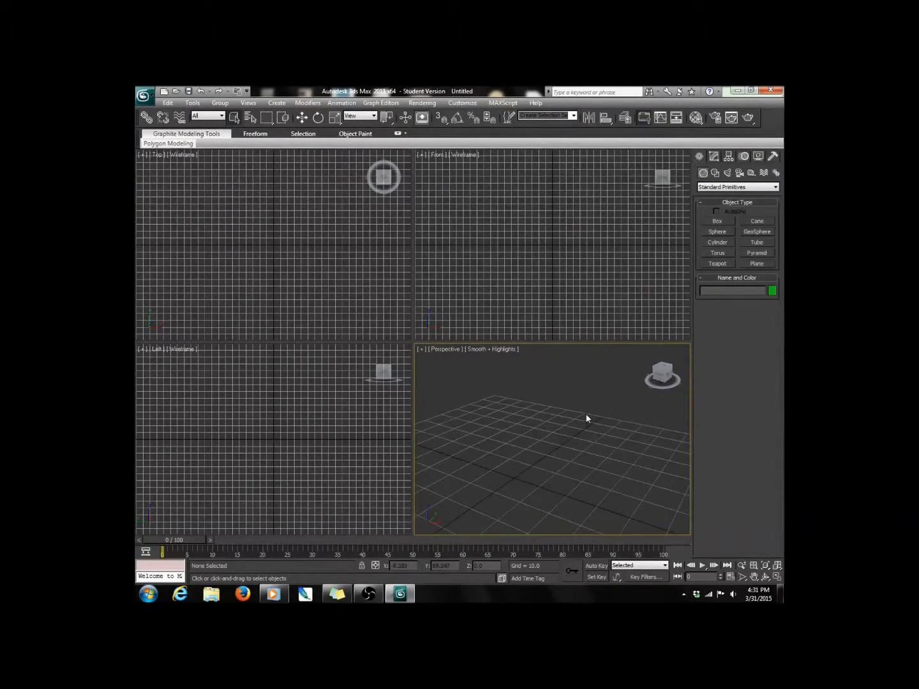
pyautogui.click(716, 222)
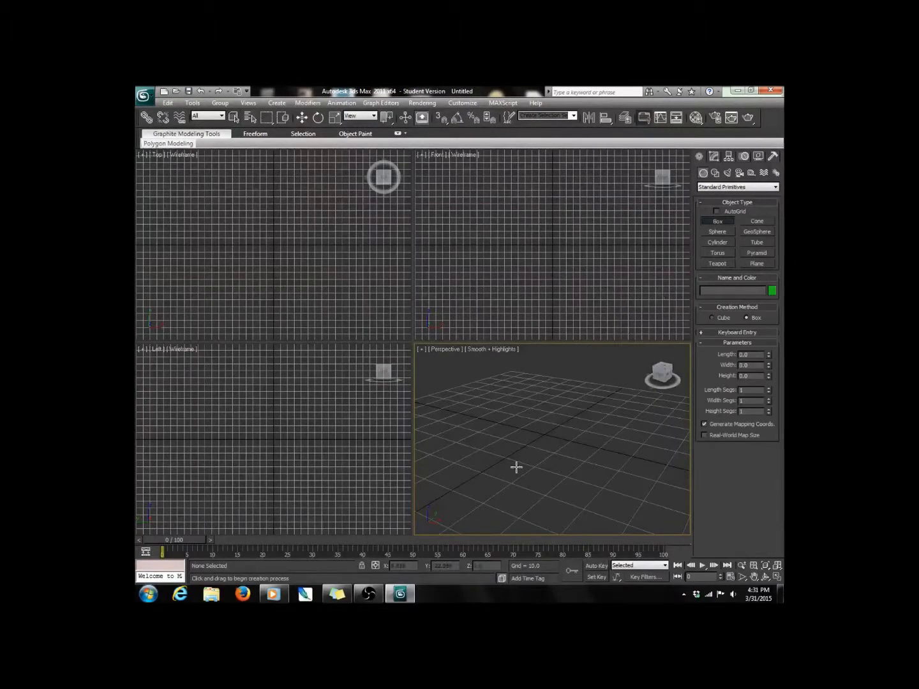
pyautogui.moveTo(499, 422); pyautogui.dragTo(645, 404)
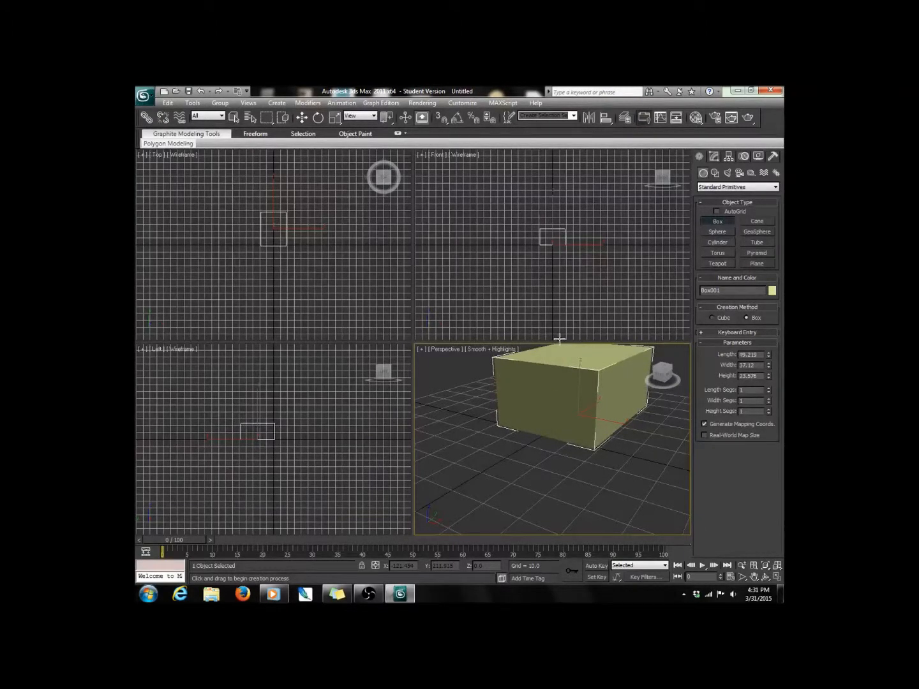
# - Keep Smooth + Highlights shading in the Perspective viewport and apply the same shading to the Front viewport
pyautogui.moveTo(663, 374)
pyautogui.mouseDown()
pyautogui.moveTo(666, 331)
pyautogui.moveTo(661, 348)
pyautogui.moveTo(668, 371)
pyautogui.moveTo(675, 367)
pyautogui.mouseUp()
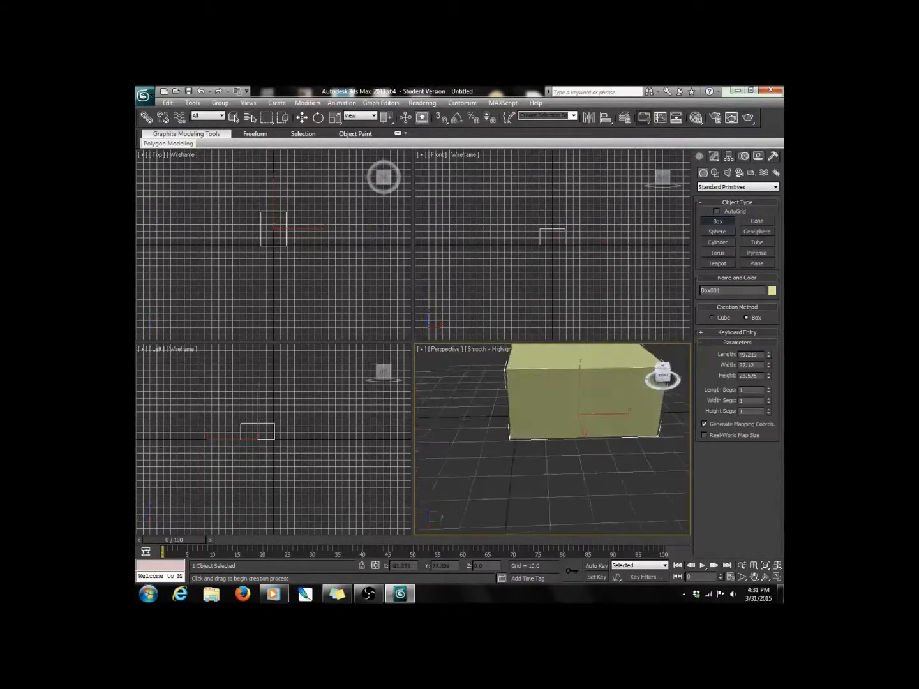
pyautogui.click(493, 349)
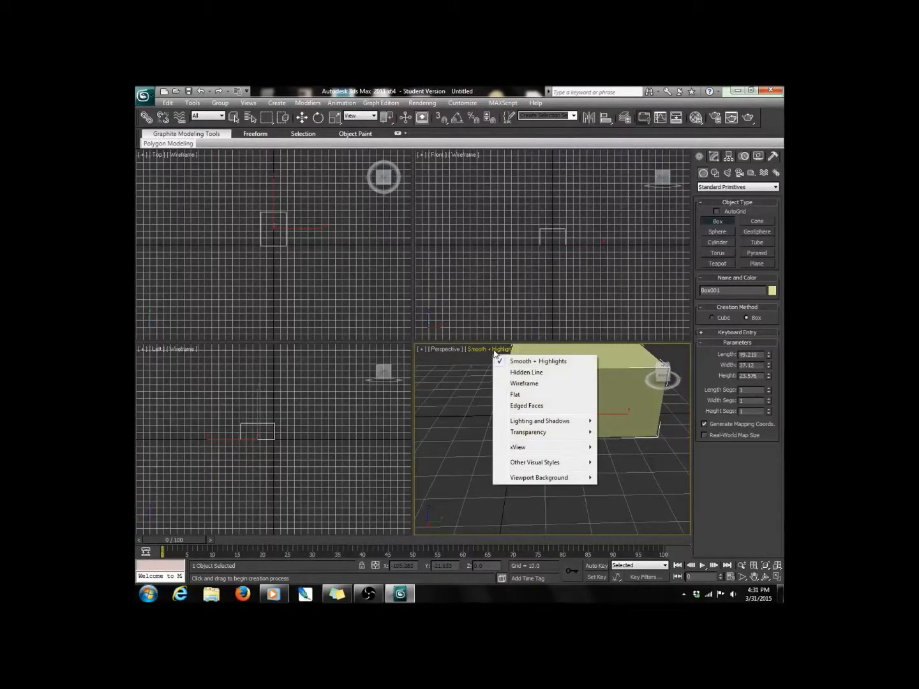
pyautogui.click(535, 362)
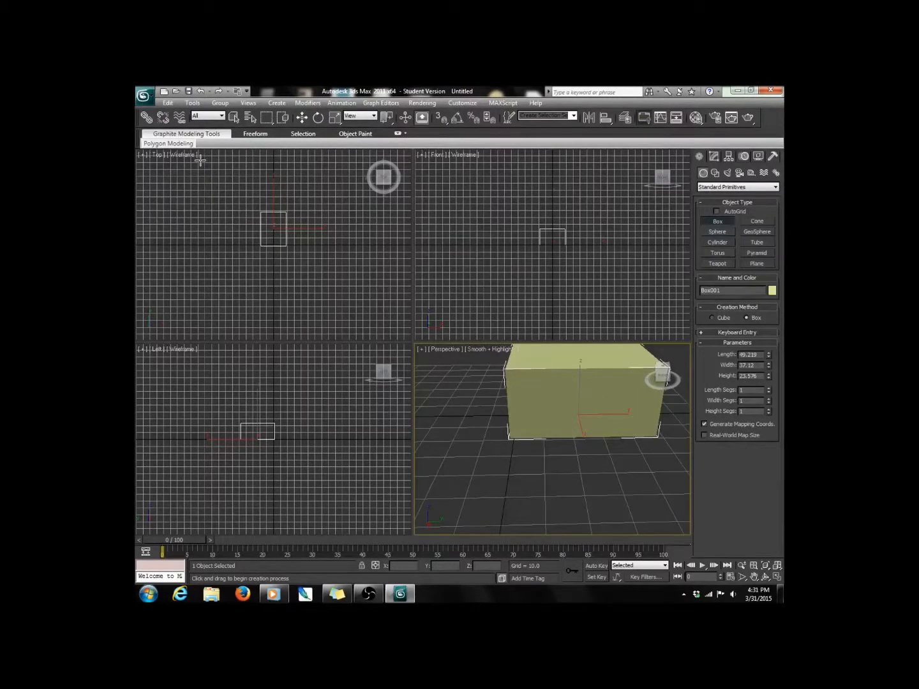
pyautogui.click(465, 159)
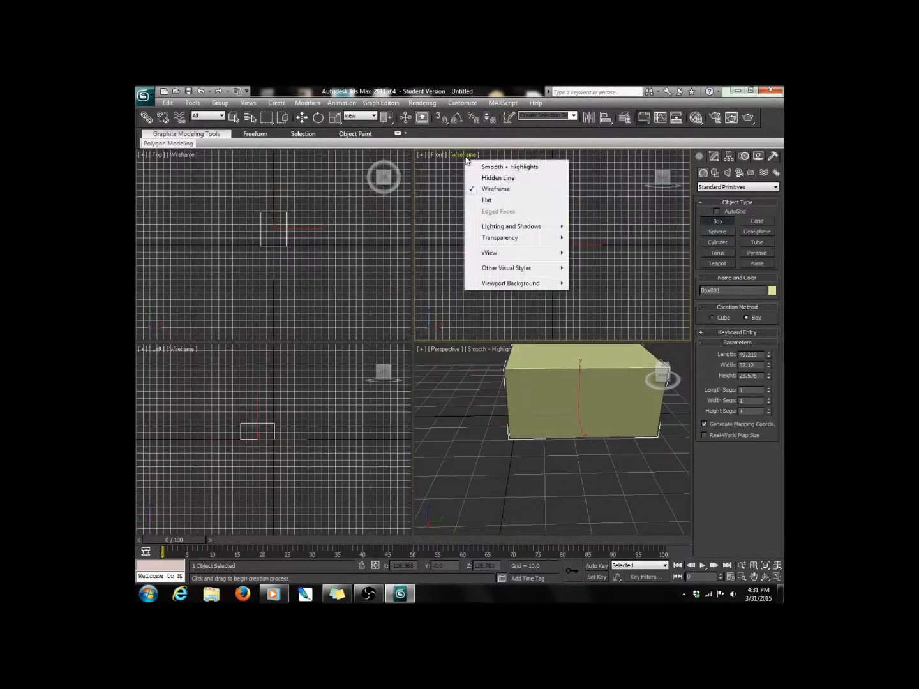
pyautogui.click(508, 167)
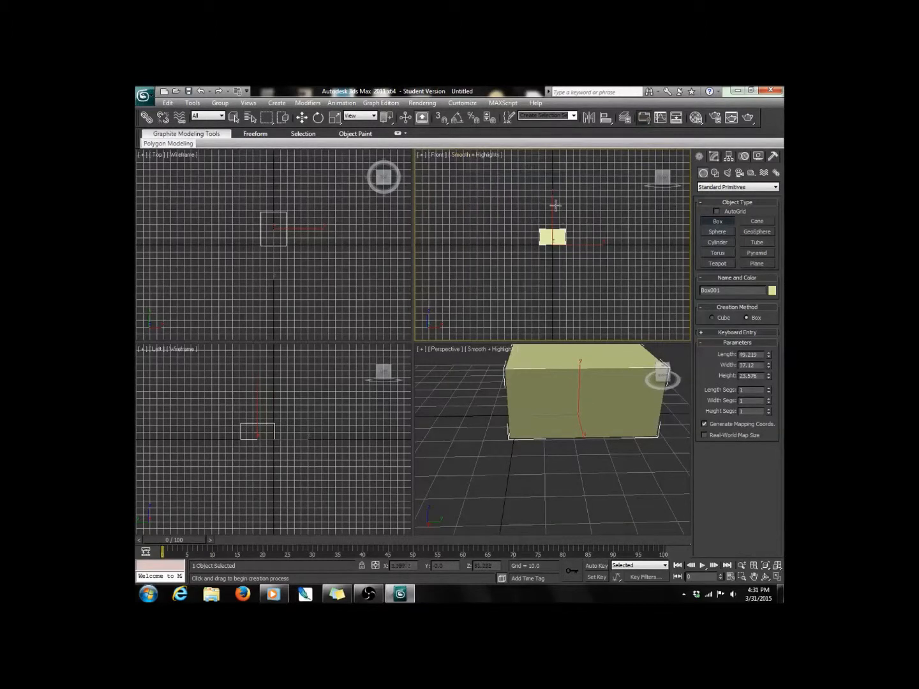
# - Preview the Hidden Line and Flat display modes in the Front viewport before restoring Wireframe
pyautogui.click(484, 155)
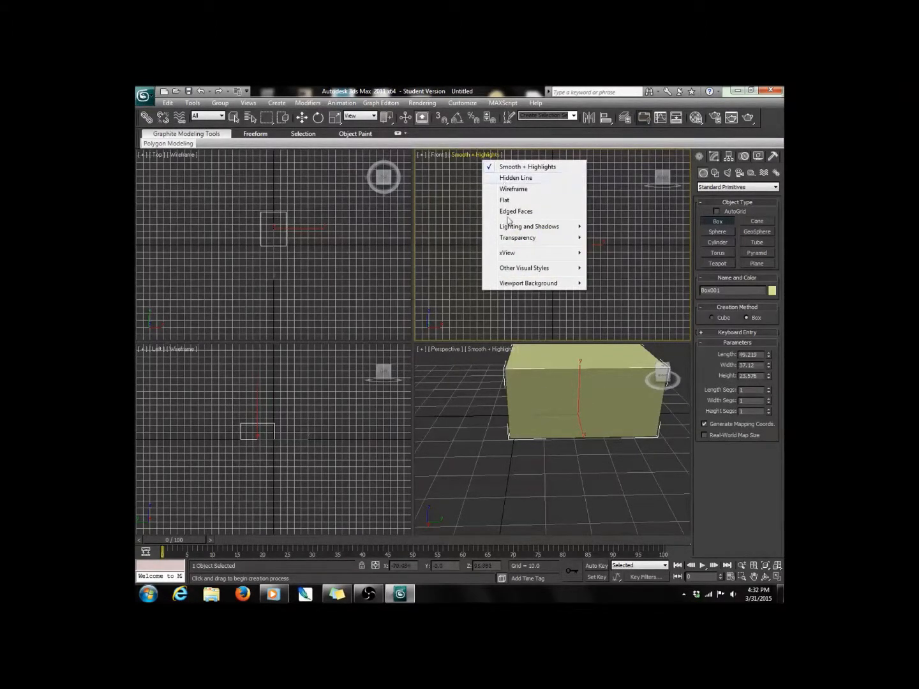
pyautogui.click(520, 179)
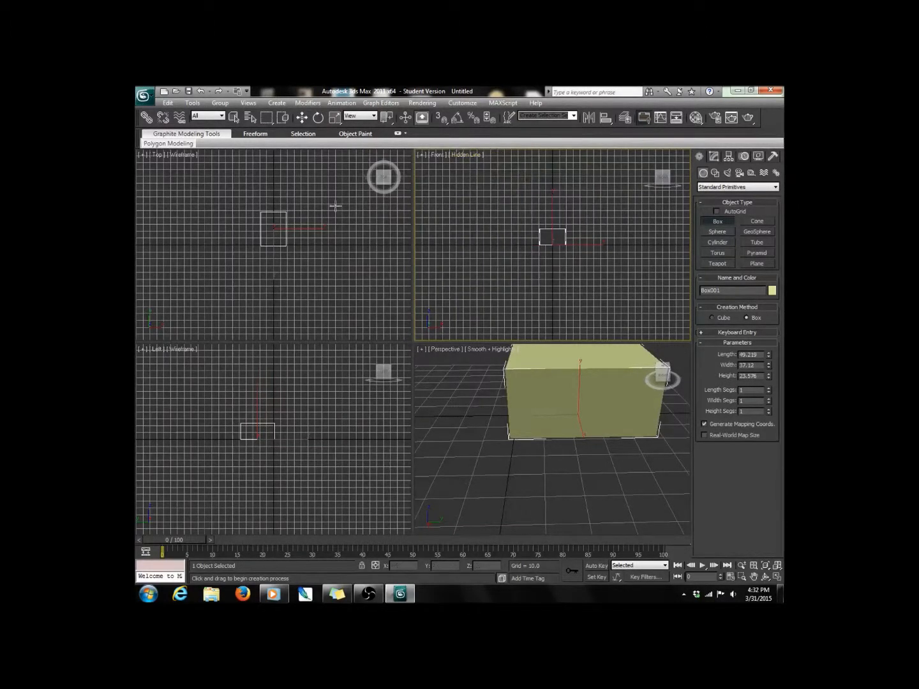
pyautogui.click(463, 156)
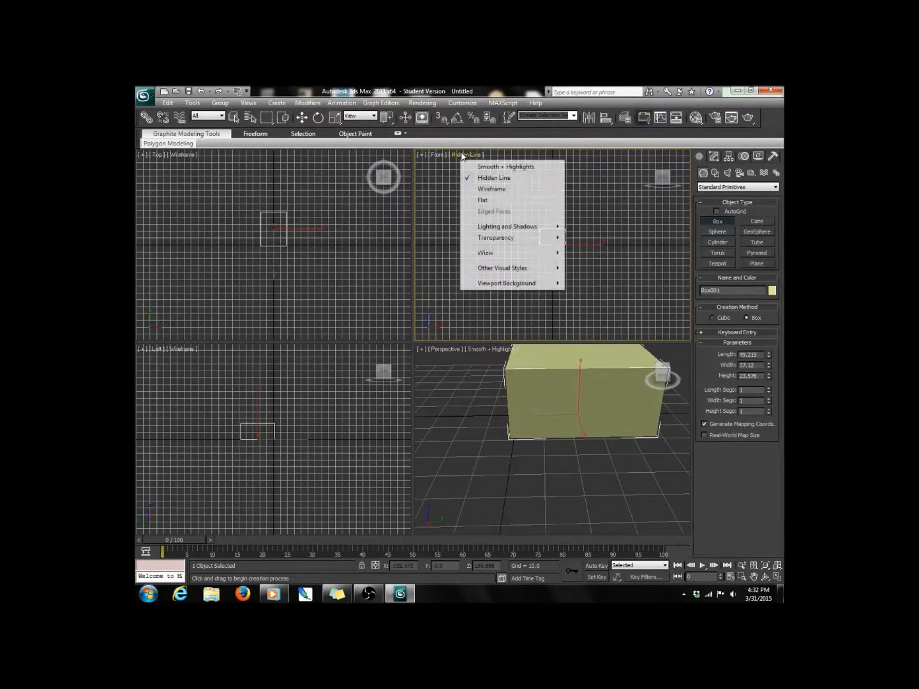
pyautogui.click(490, 201)
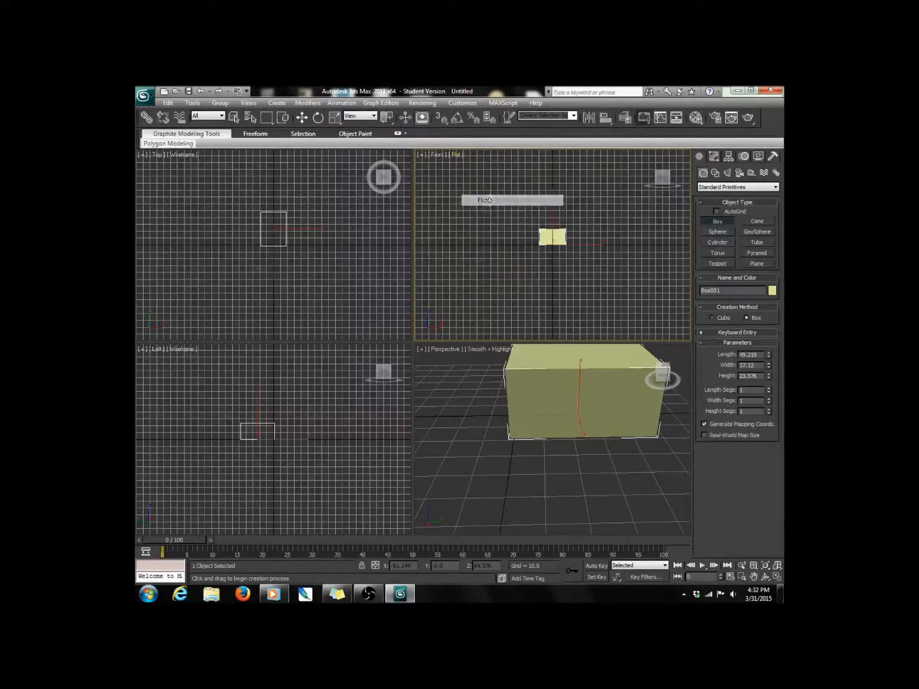
pyautogui.click(455, 155)
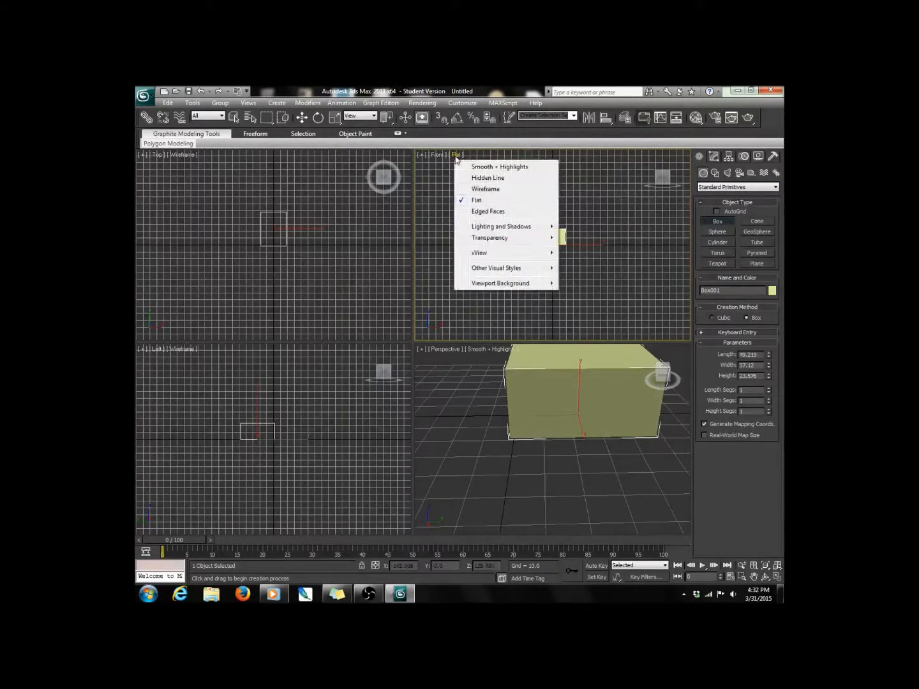
pyautogui.click(484, 189)
# - Set the Perspective viewport's shading to Flat and view the box from another side
pyautogui.click(488, 348)
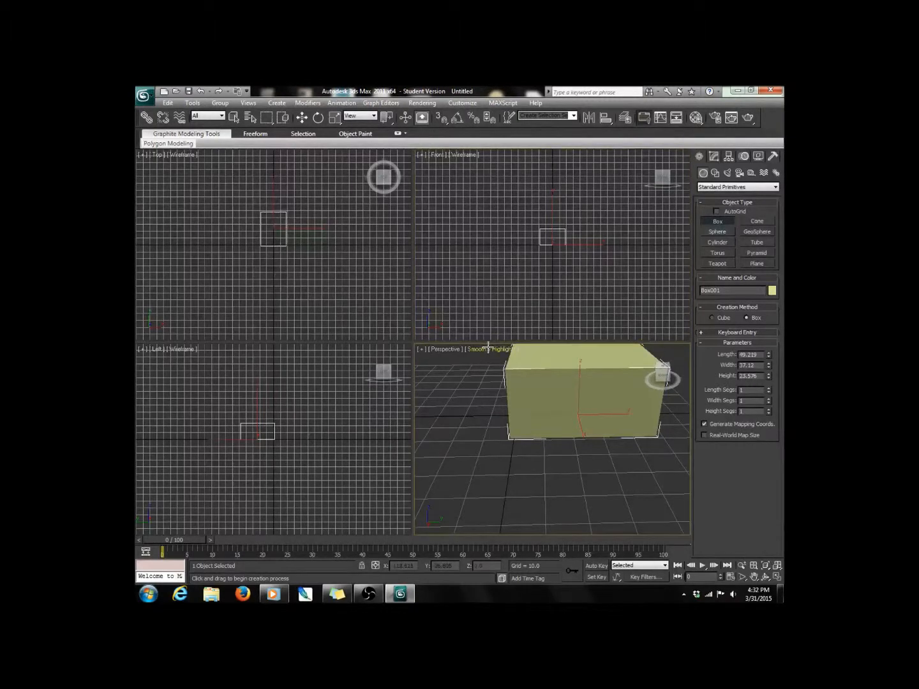
pyautogui.click(489, 349)
pyautogui.click(518, 395)
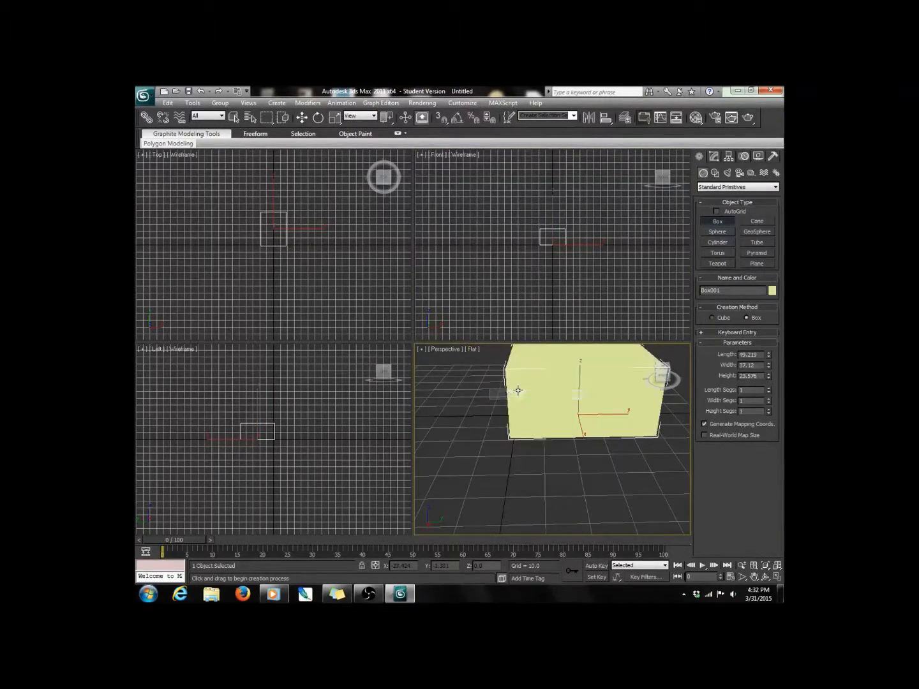
pyautogui.moveTo(663, 372); pyautogui.dragTo(635, 373)
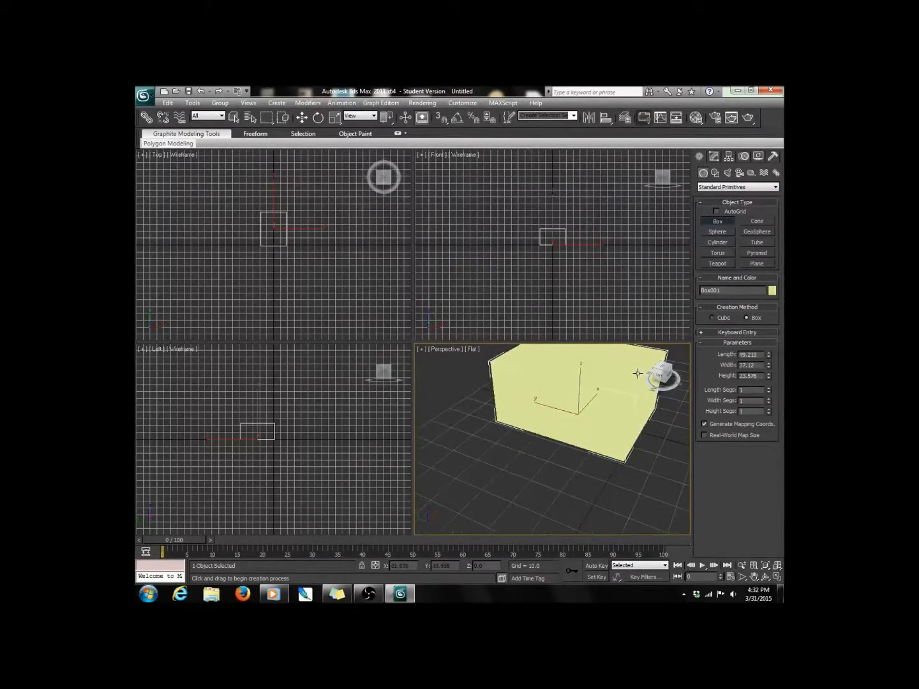
# - Return the Perspective viewport to Smooth + Highlights shading and orbit around the box
pyautogui.click(474, 349)
pyautogui.click(490, 361)
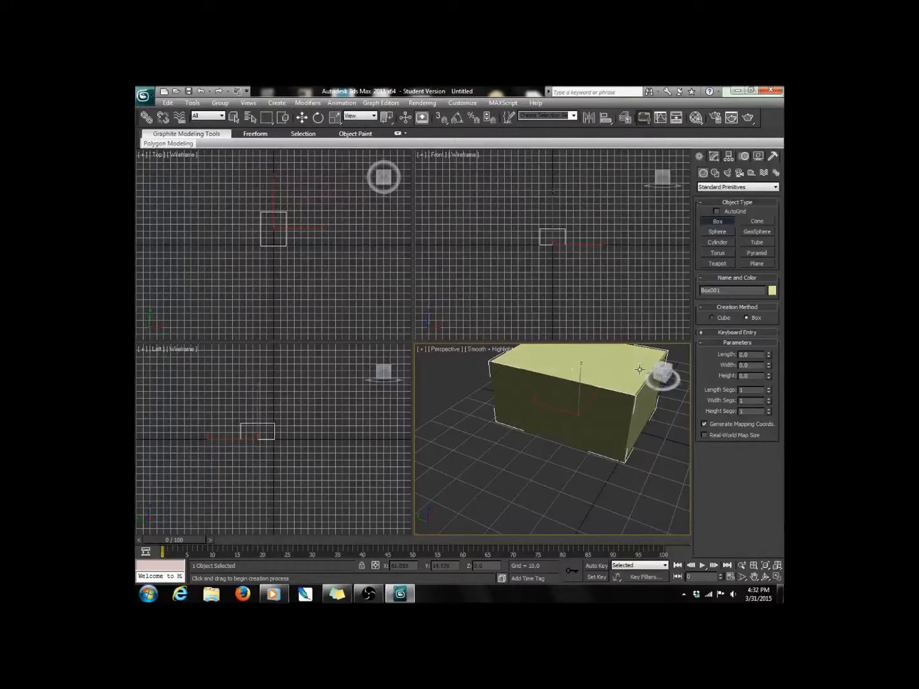
pyautogui.moveTo(663, 372)
pyautogui.mouseDown()
pyautogui.moveTo(669, 352)
pyautogui.moveTo(684, 364)
pyautogui.moveTo(678, 373)
pyautogui.mouseUp()
# - View the box with Flat shading again in the Perspective viewport and restore Smooth + Highlights
pyautogui.click(504, 349)
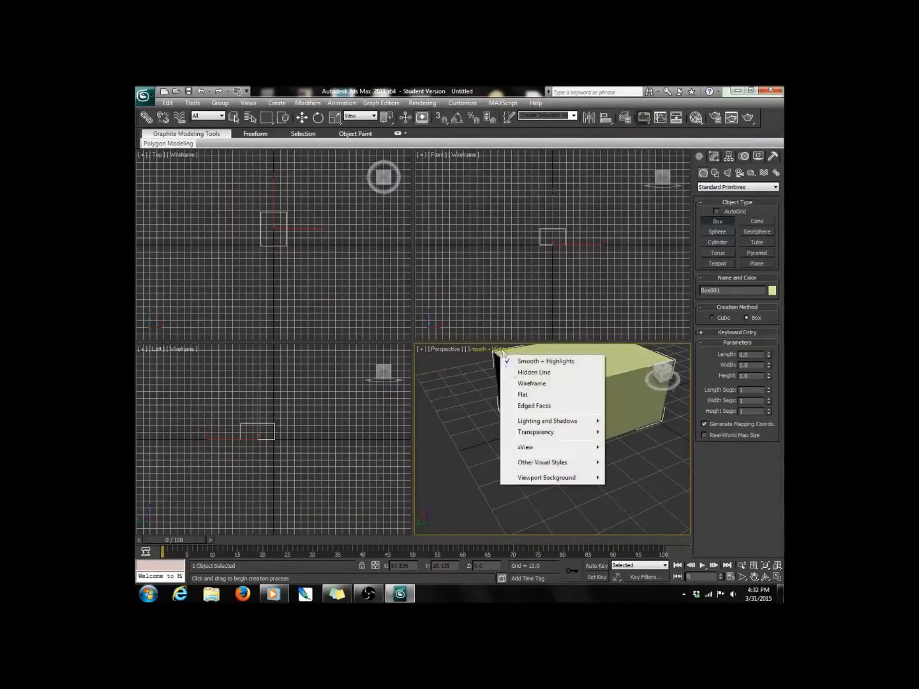
pyautogui.click(522, 394)
pyautogui.click(661, 375)
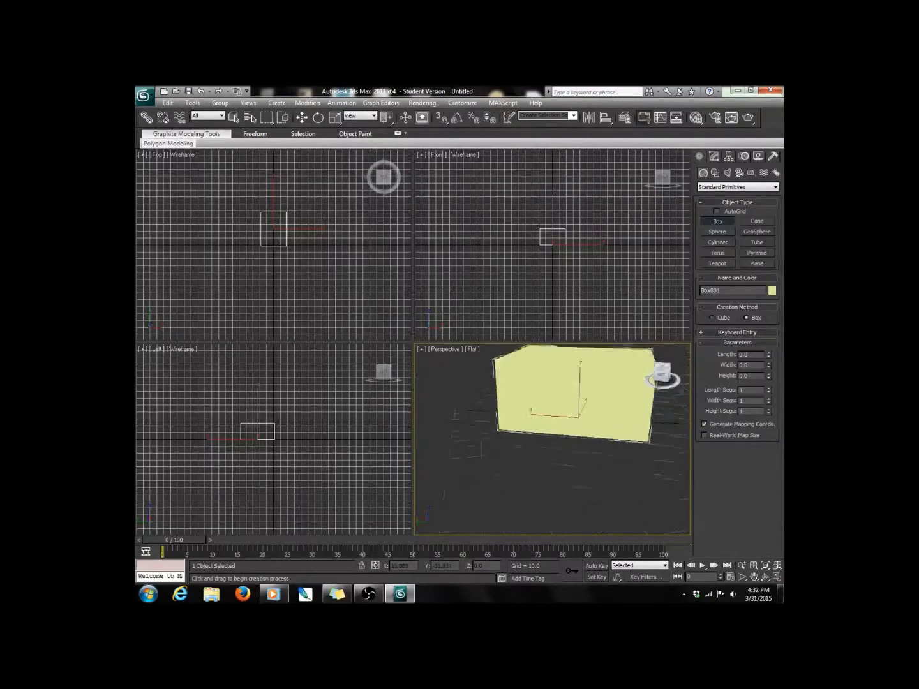
pyautogui.moveTo(652, 381)
pyautogui.mouseDown()
pyautogui.moveTo(661, 397)
pyautogui.moveTo(668, 383)
pyautogui.moveTo(659, 378)
pyautogui.mouseUp()
pyautogui.click(472, 350)
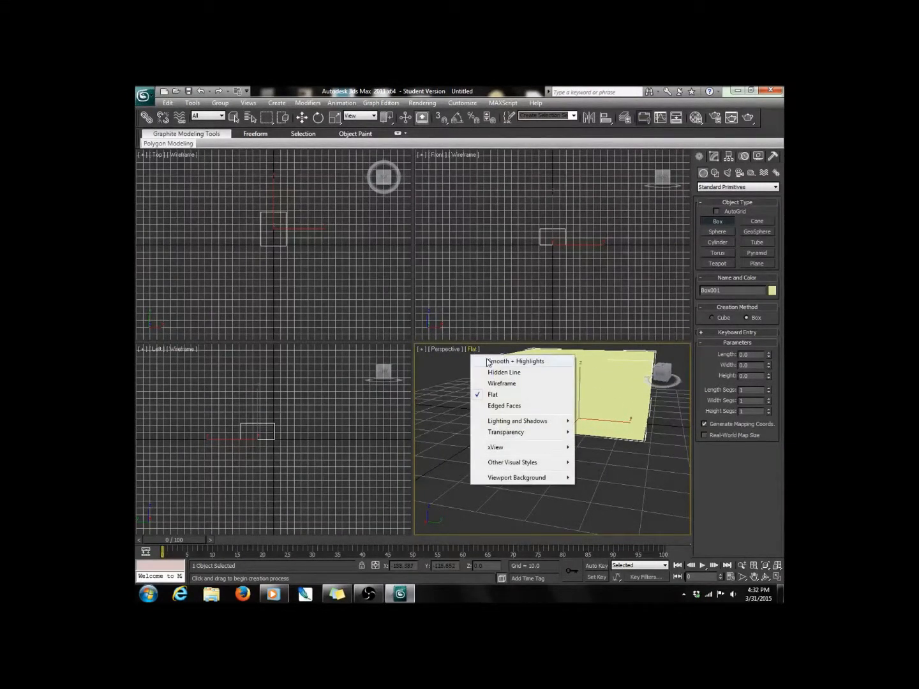
pyautogui.click(488, 361)
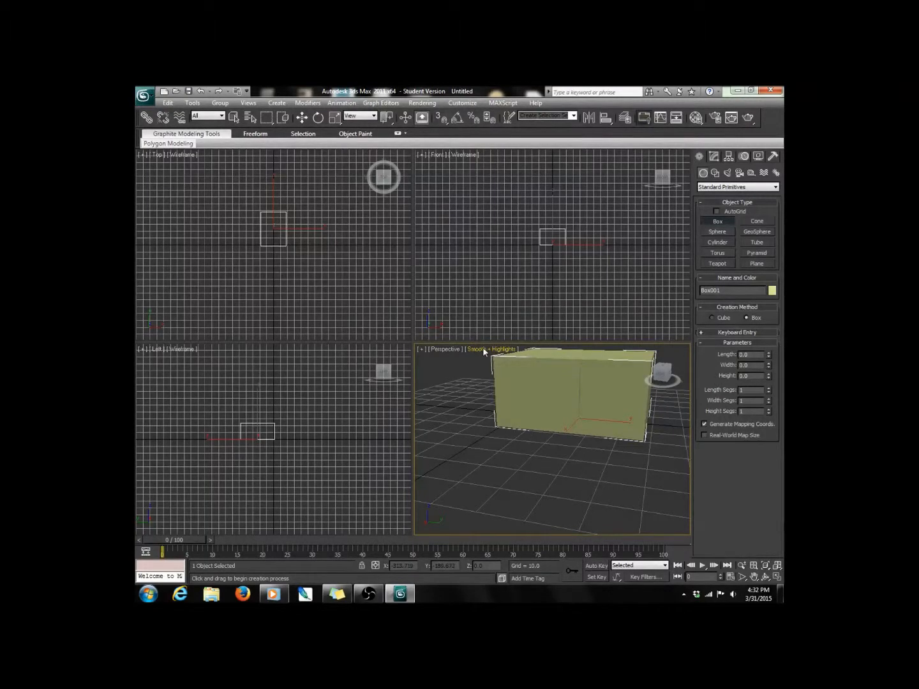
# - Turn on Edged Faces in the Perspective viewport and orbit around the box
pyautogui.click(482, 348)
pyautogui.click(511, 406)
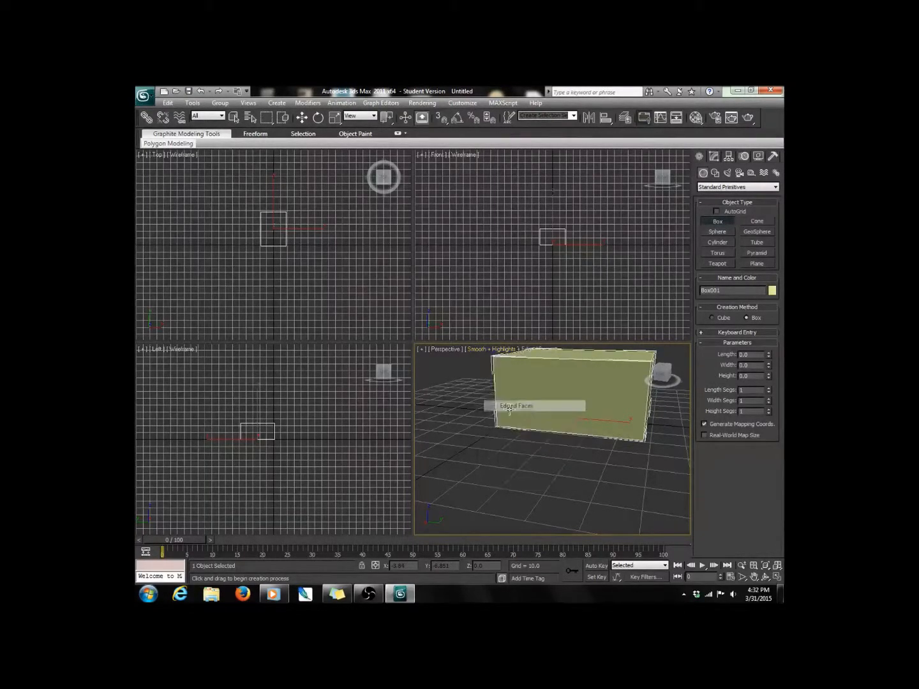
pyautogui.moveTo(663, 373); pyautogui.dragTo(530, 359)
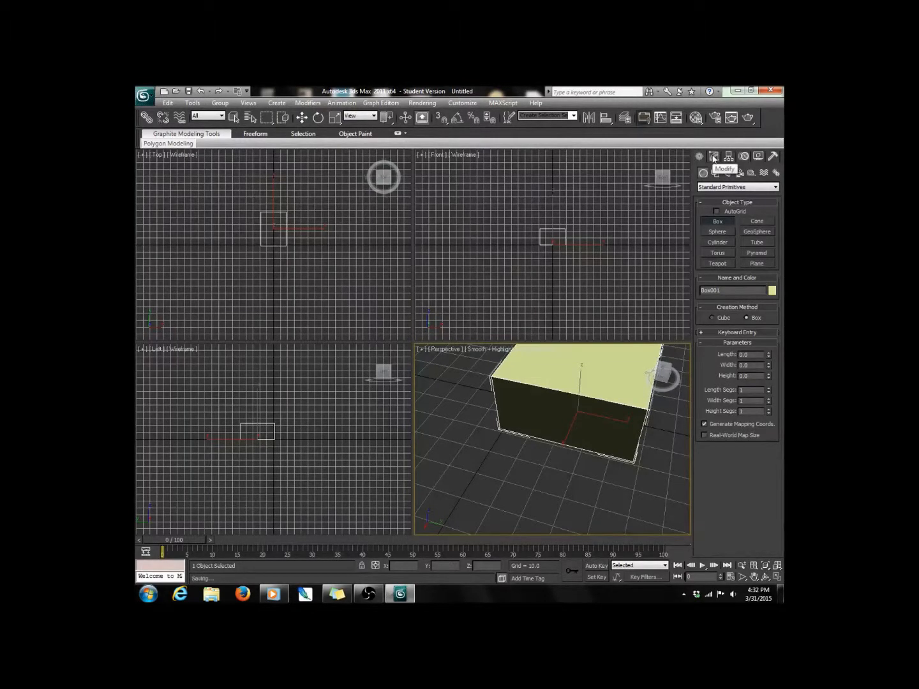
# - Open the box's modify settings and browse the list of available modifiers without applying one
pyautogui.click(714, 158)
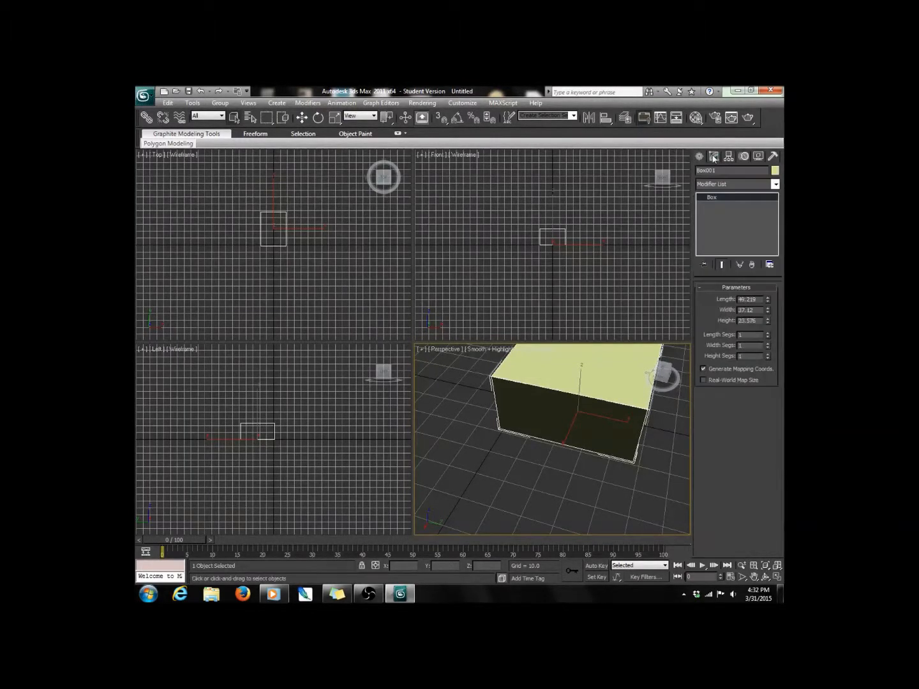
pyautogui.click(775, 185)
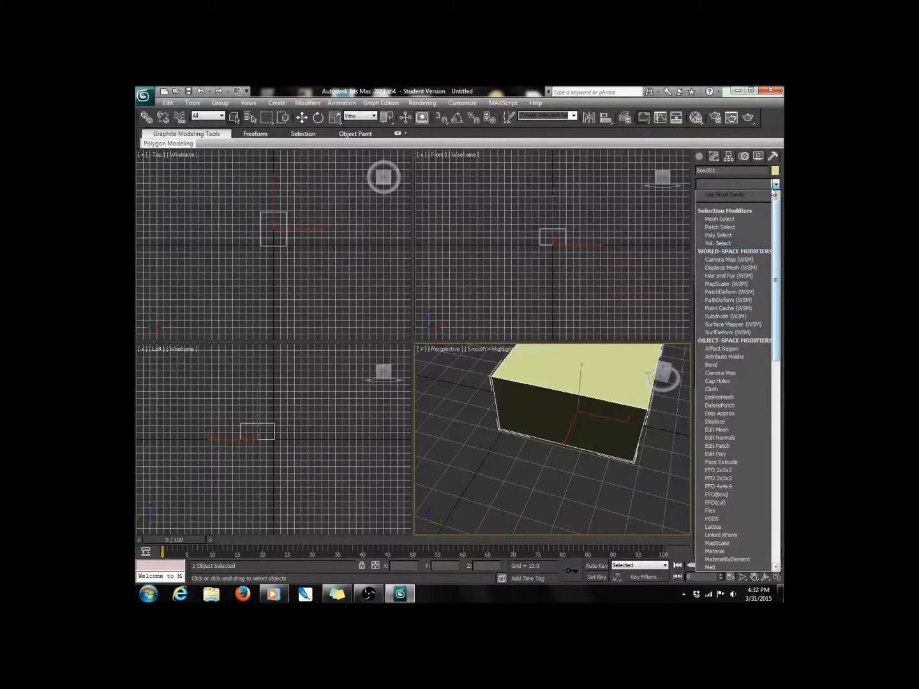
pyautogui.scroll(-13, 740, 273)
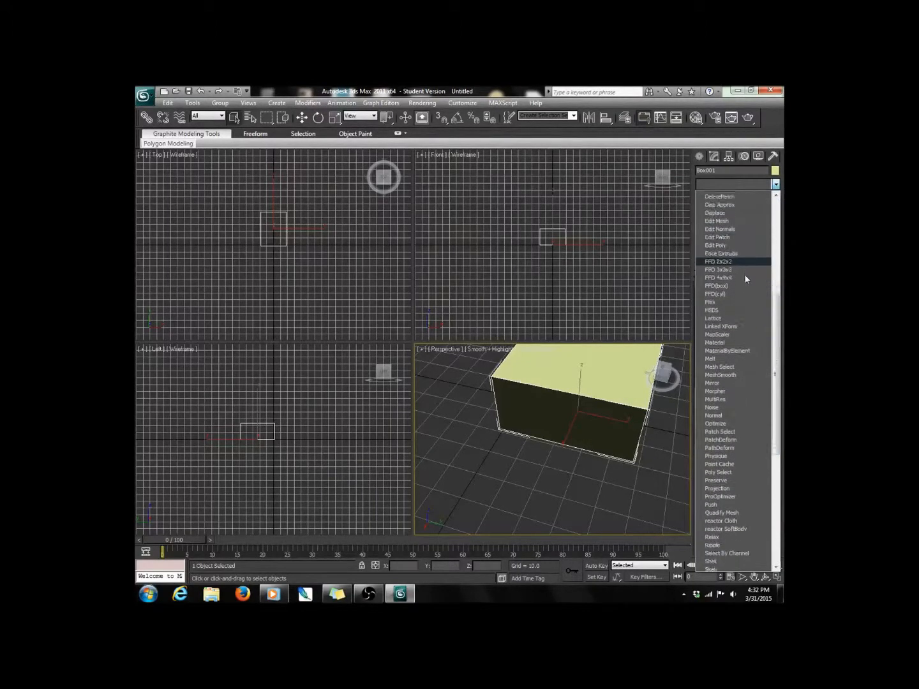
pyautogui.scroll(-7, 744, 278)
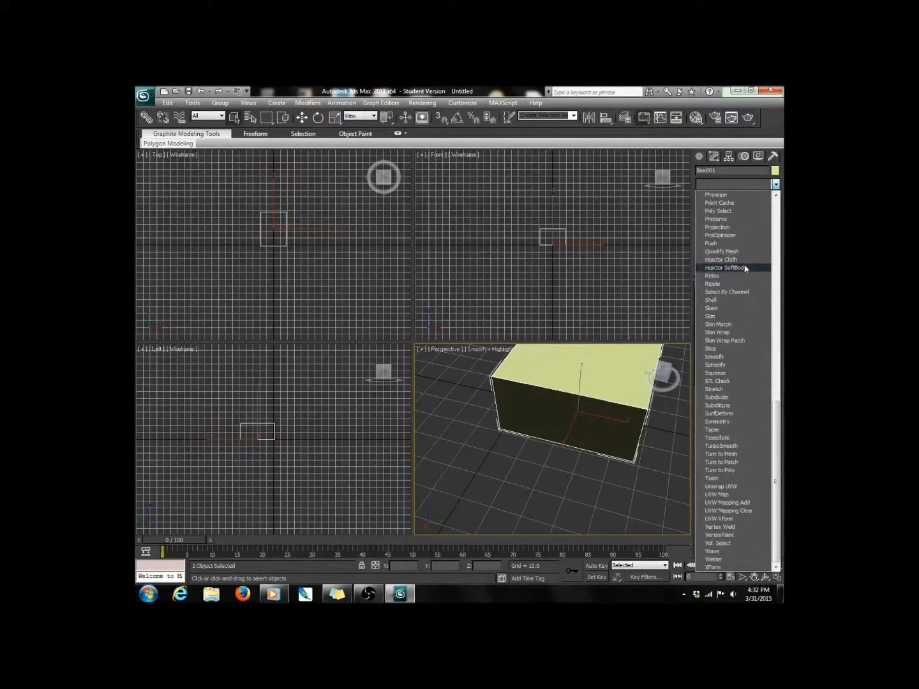
pyautogui.click(776, 184)
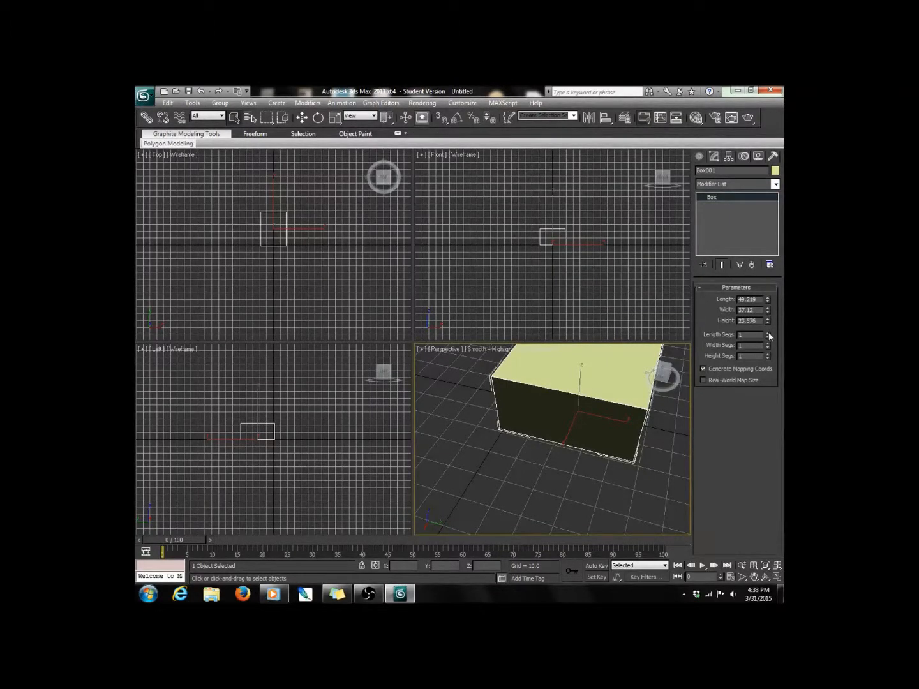
# - Increase the box's length segments to 8, checking the divisions from different sides in the Perspective viewport
pyautogui.click(662, 374)
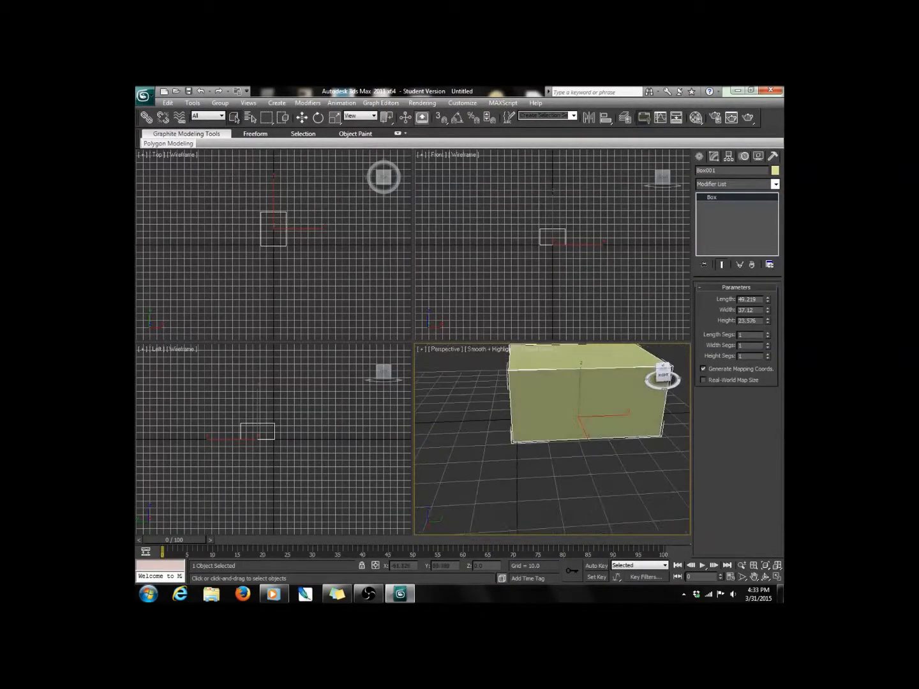
pyautogui.click(766, 332)
pyautogui.click(766, 332)
pyautogui.click(766, 332)
pyautogui.click(766, 332)
pyautogui.click(767, 332)
pyautogui.click(767, 332)
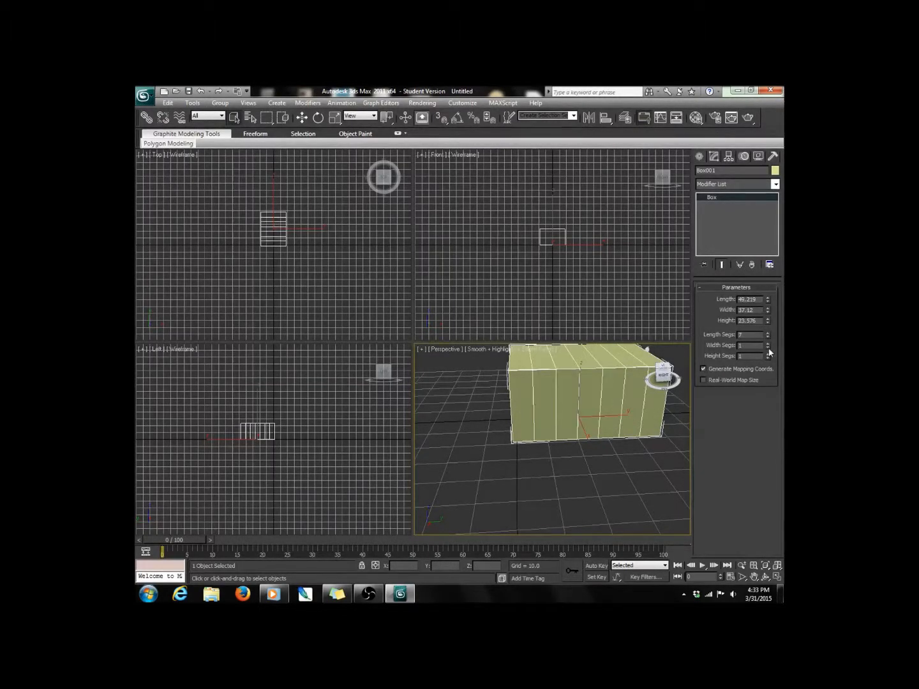
pyautogui.click(663, 373)
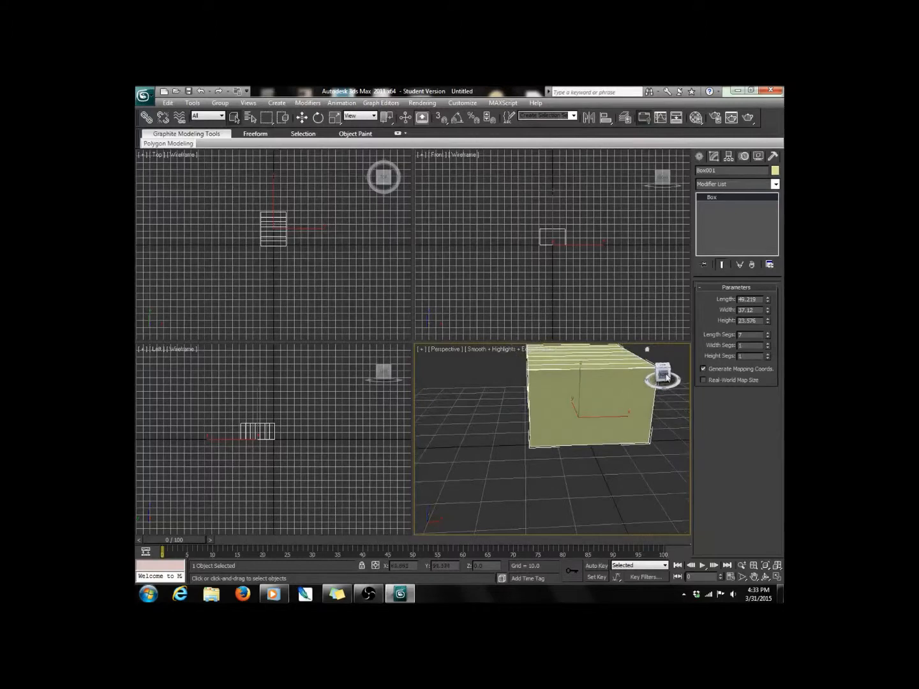
pyautogui.click(767, 332)
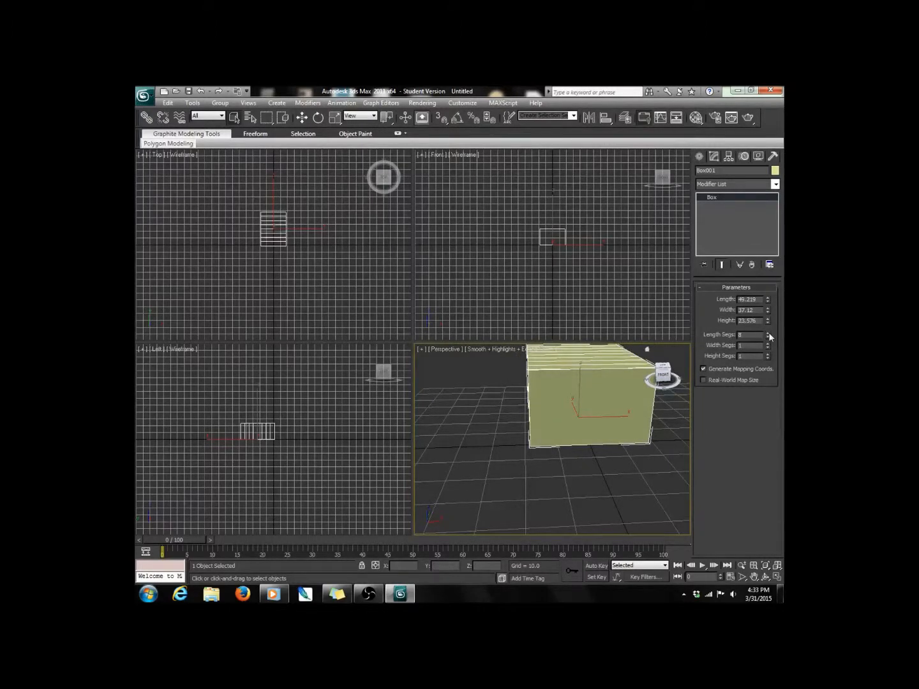
# - Increase the box's width segments to 6 while viewing its front face
pyautogui.moveTo(660, 384); pyautogui.dragTo(664, 377)
pyautogui.click(767, 344)
pyautogui.click(661, 371)
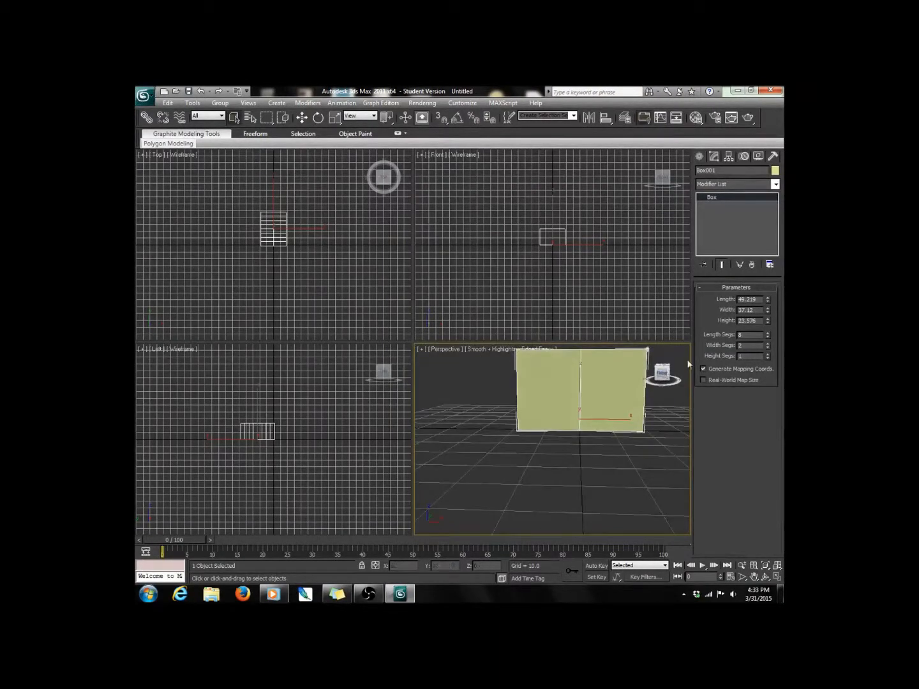
pyautogui.click(766, 342)
pyautogui.click(767, 343)
pyautogui.click(767, 342)
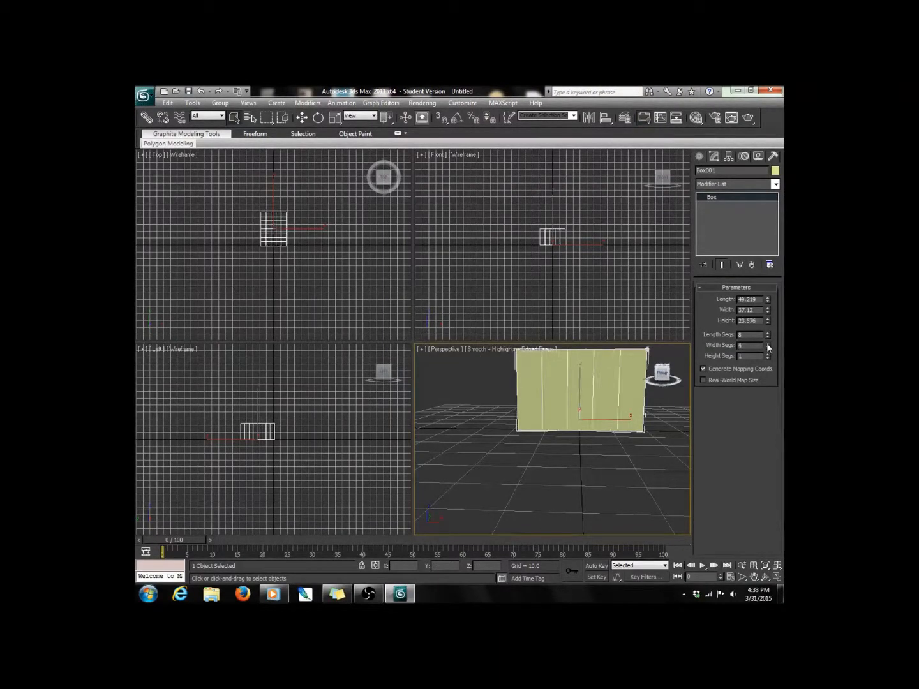
pyautogui.click(767, 343)
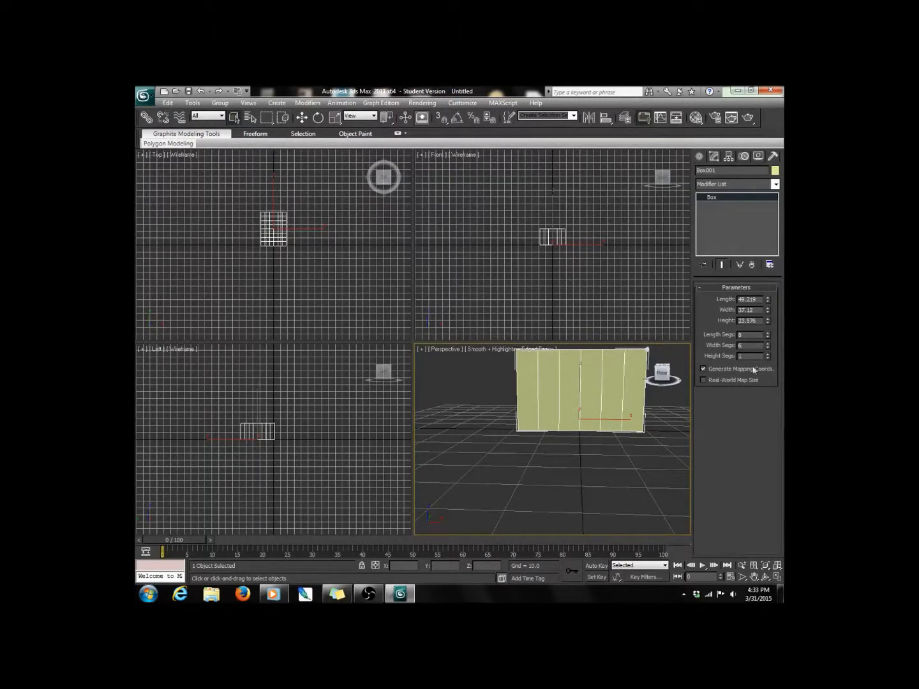
# - Increase the box's height segments to 5
pyautogui.click(768, 354)
pyautogui.click(767, 354)
pyautogui.click(768, 354)
pyautogui.click(768, 354)
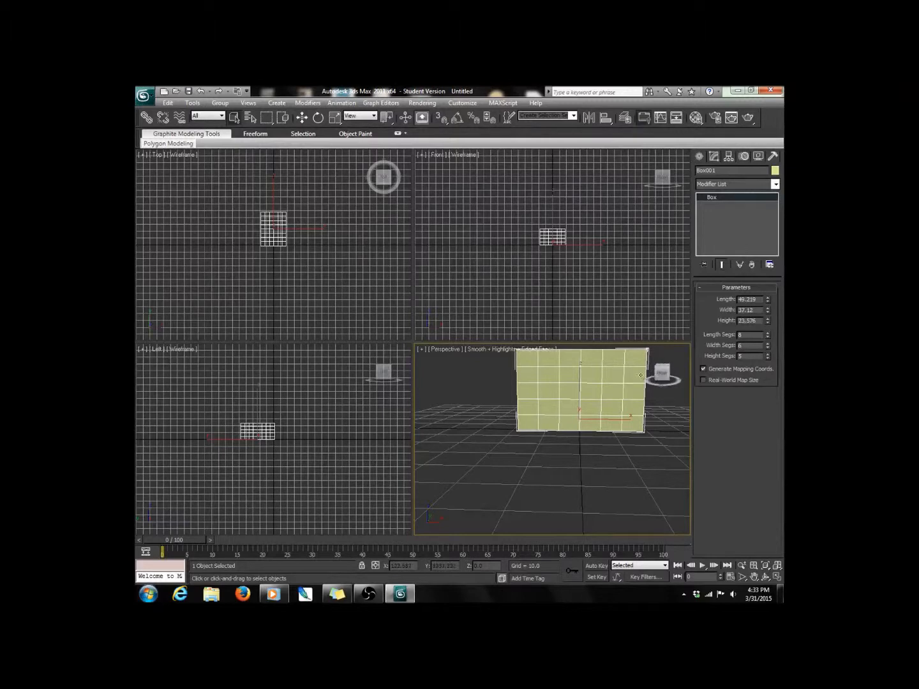
# - Reduce the box's length and width segments to 5 each and view the box from a corner
pyautogui.moveTo(661, 376); pyautogui.dragTo(783, 353)
pyautogui.click(768, 337)
pyautogui.click(768, 337)
pyautogui.click(767, 337)
pyautogui.click(766, 347)
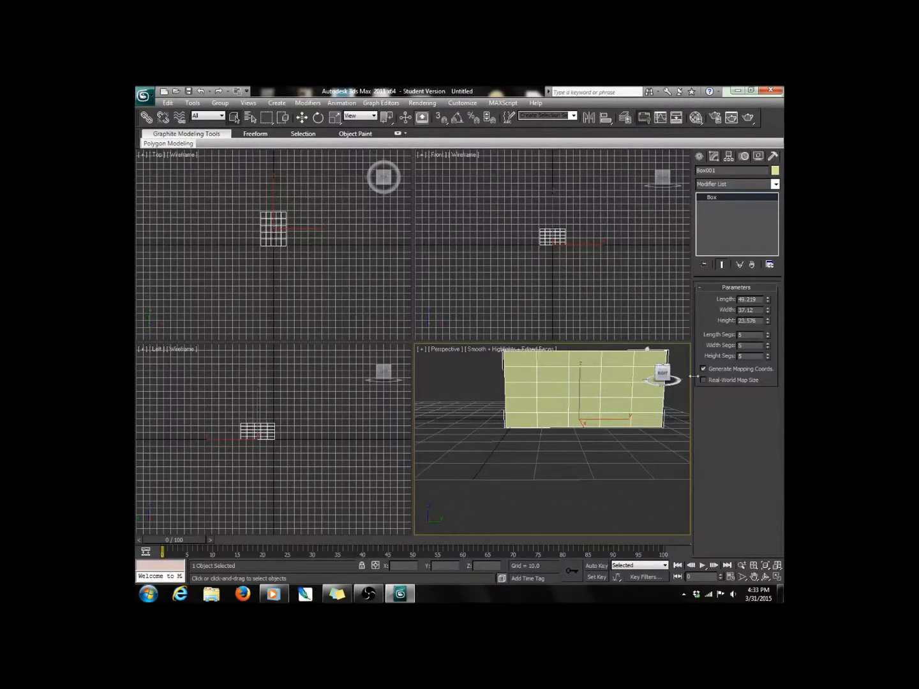
pyautogui.moveTo(661, 372); pyautogui.dragTo(677, 383)
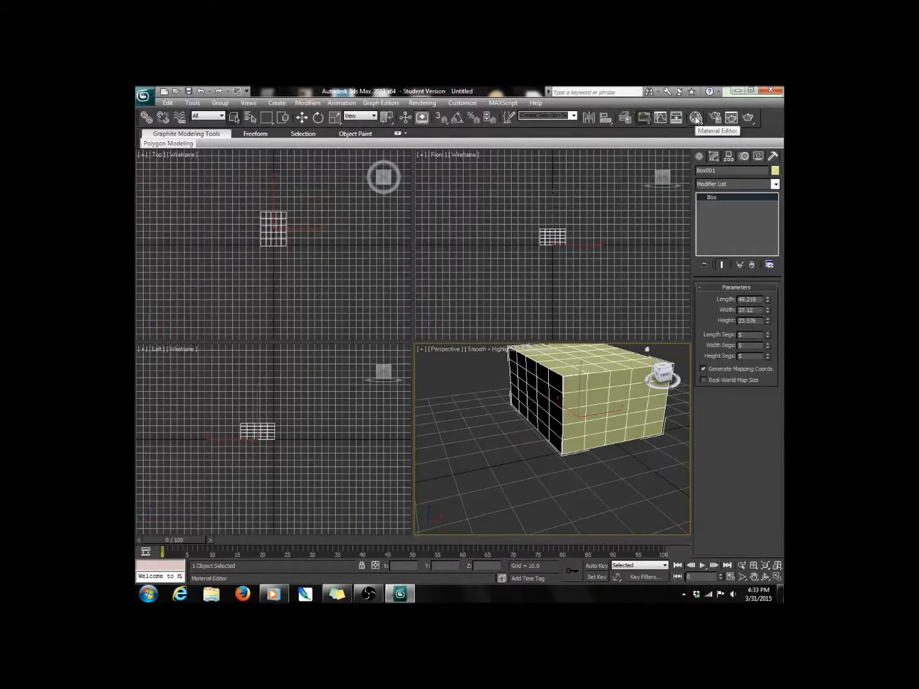
# - Open the Material Editor and choose Standard as the first sample material's type
pyautogui.click(697, 118)
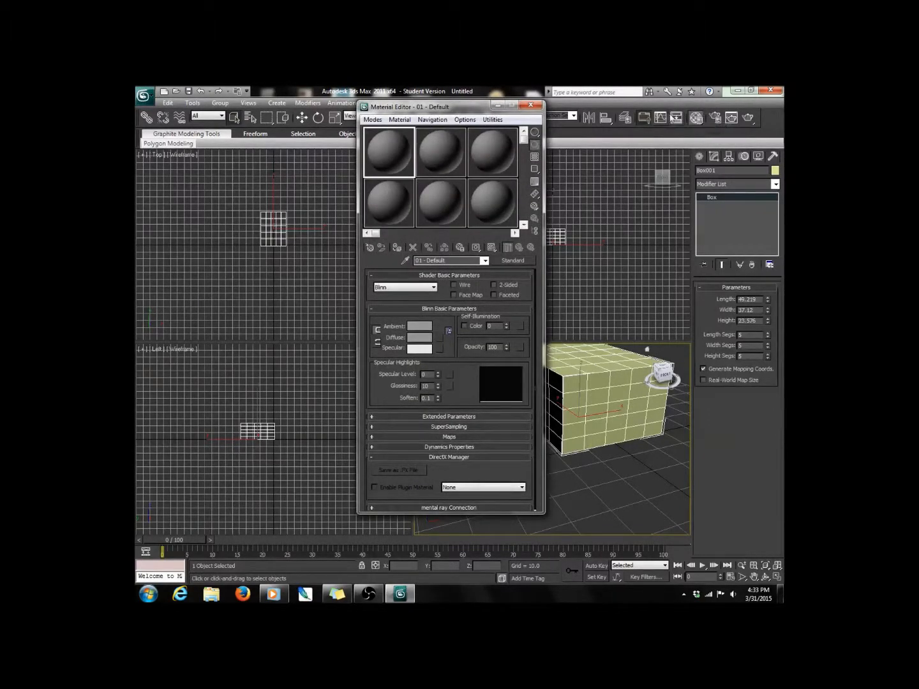
pyautogui.moveTo(524, 137)
pyautogui.mouseDown()
pyautogui.moveTo(533, 221)
pyautogui.moveTo(527, 134)
pyautogui.mouseUp()
pyautogui.click(508, 260)
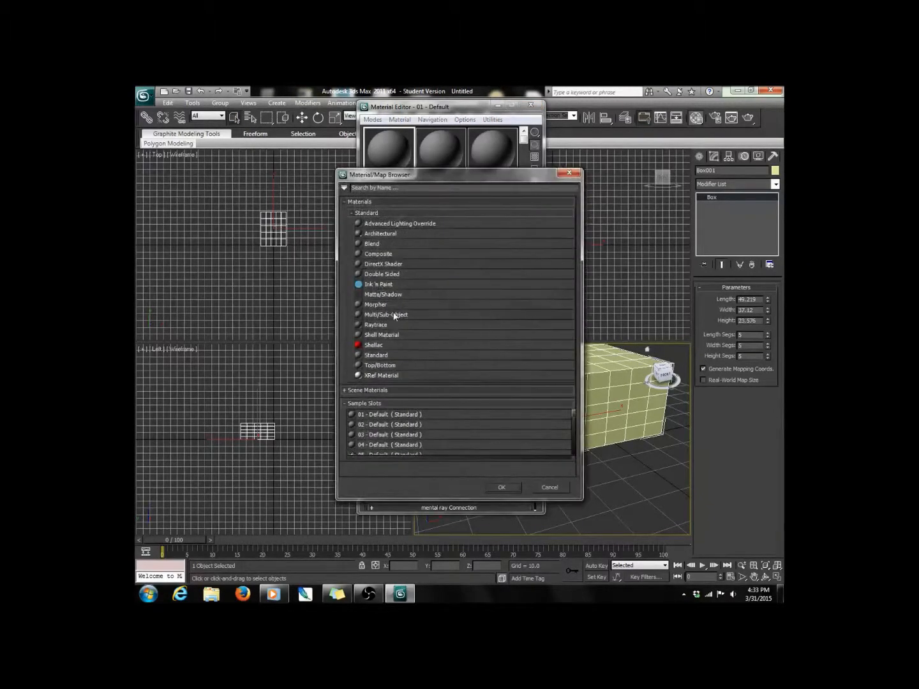
pyautogui.doubleClick(379, 359)
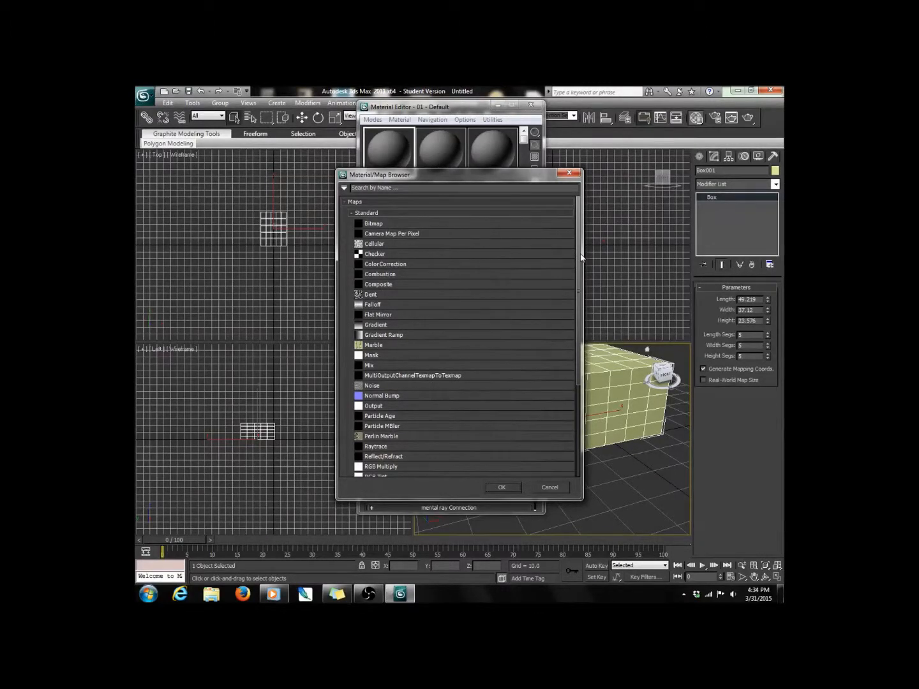
# - Load Cactus Texture from the Textures folder as the material's diffuse bitmap and assign the material to the selected box
pyautogui.moveTo(581, 284); pyautogui.dragTo(568, 440)
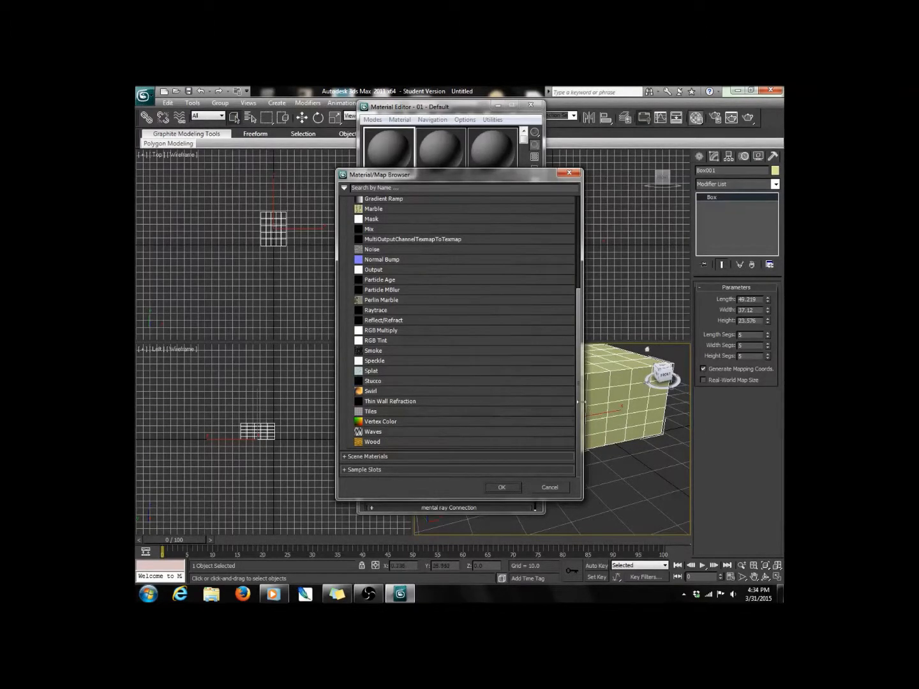
pyautogui.moveTo(576, 406); pyautogui.dragTo(595, 211)
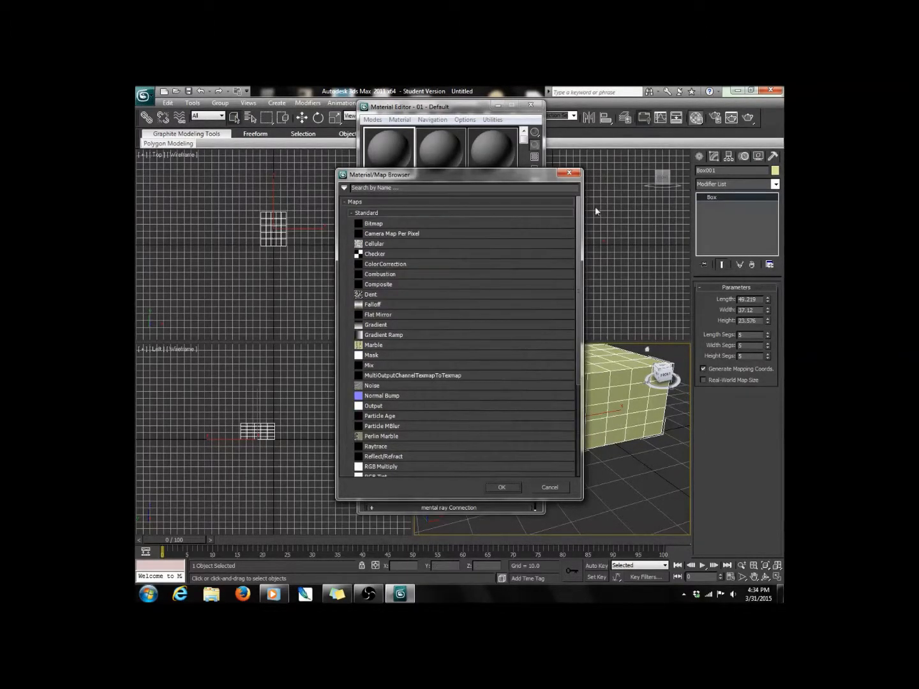
pyautogui.doubleClick(406, 224)
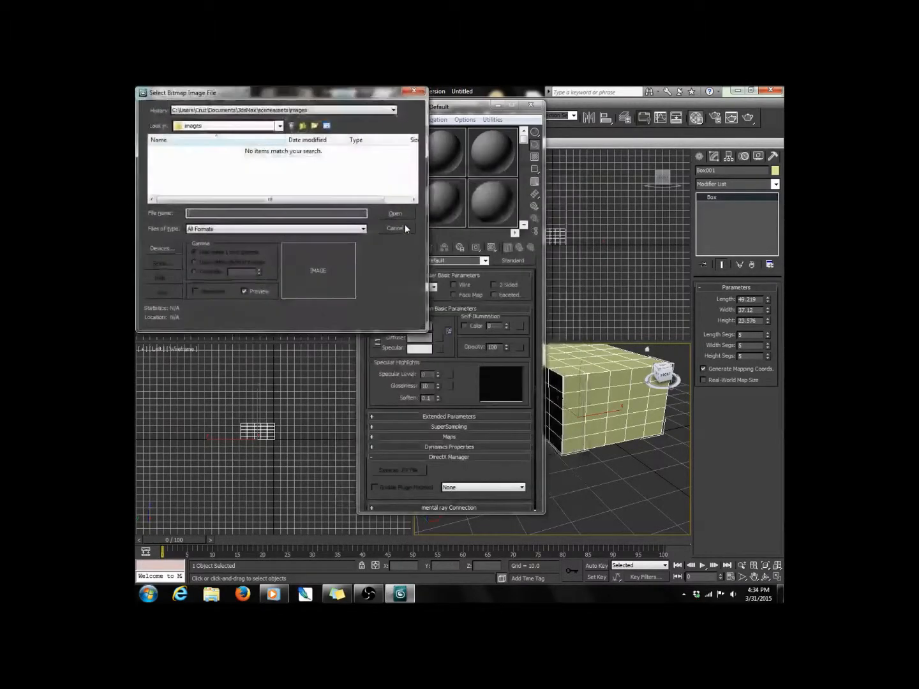
pyautogui.click(278, 125)
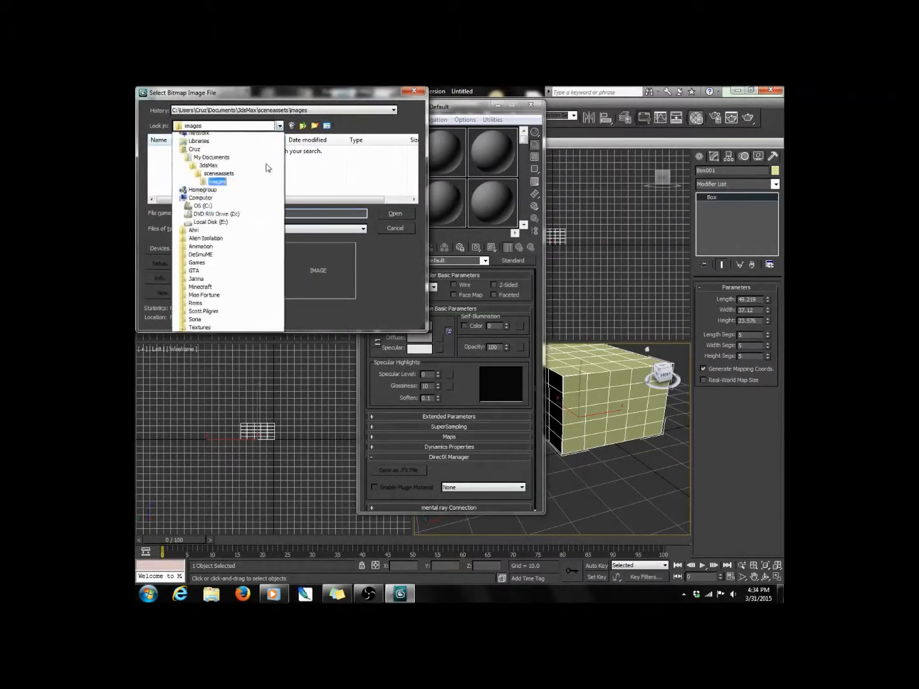
pyautogui.click(220, 344)
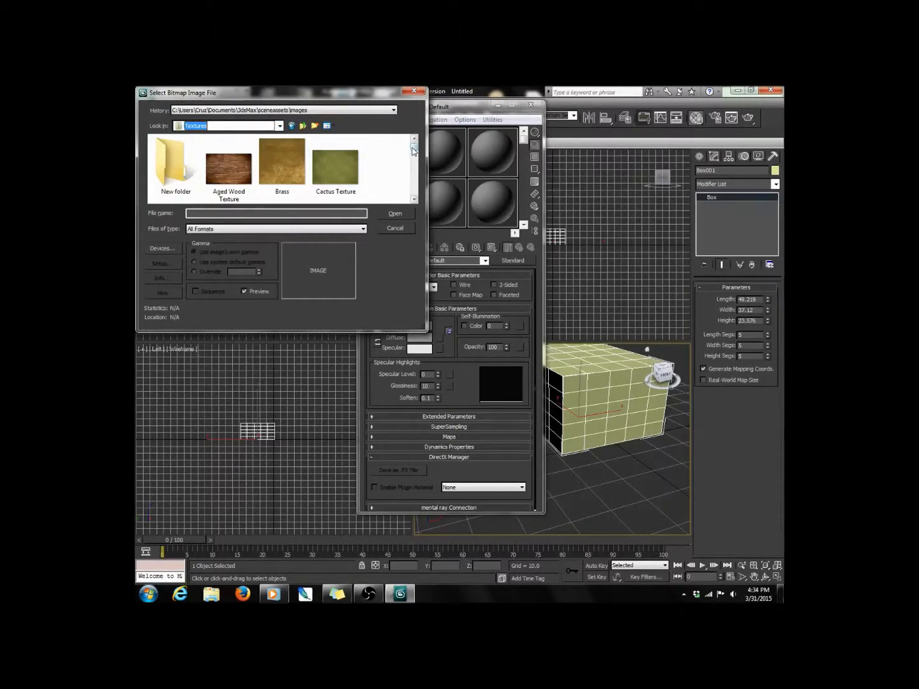
pyautogui.moveTo(412, 151); pyautogui.dragTo(420, 184)
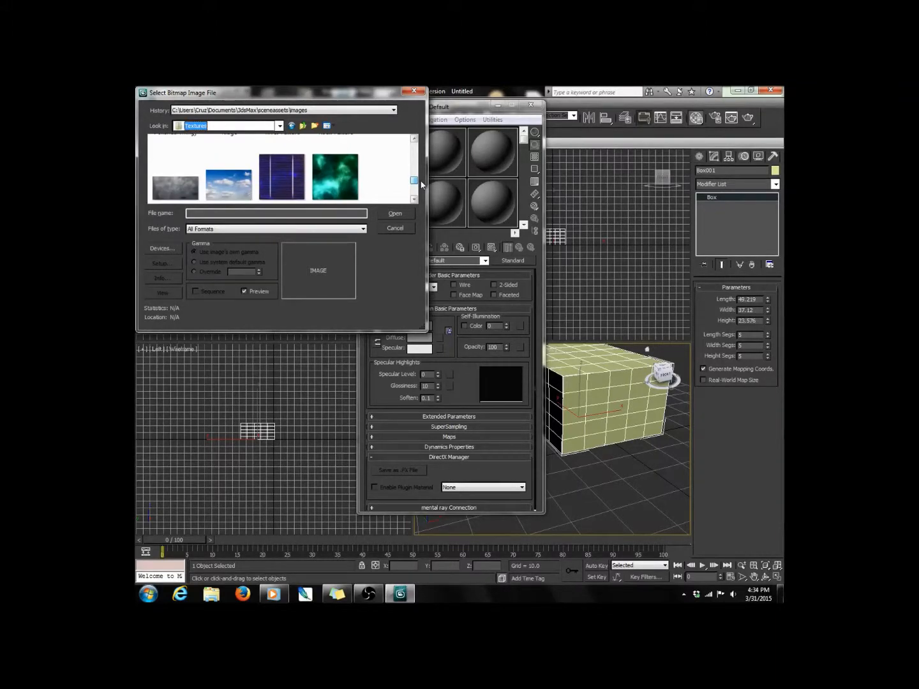
pyautogui.moveTo(422, 185); pyautogui.dragTo(422, 143)
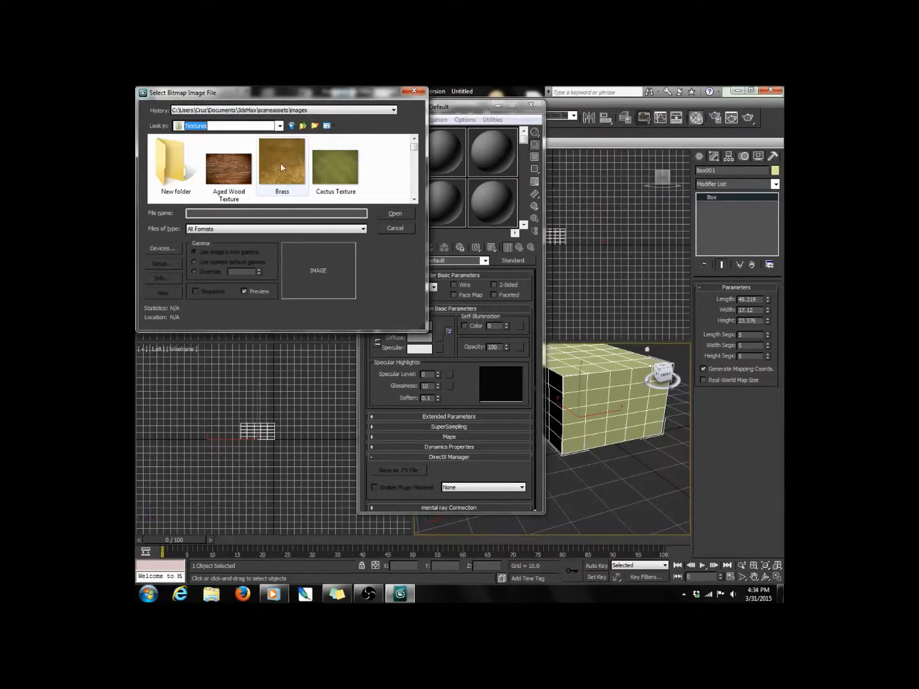
pyautogui.click(332, 181)
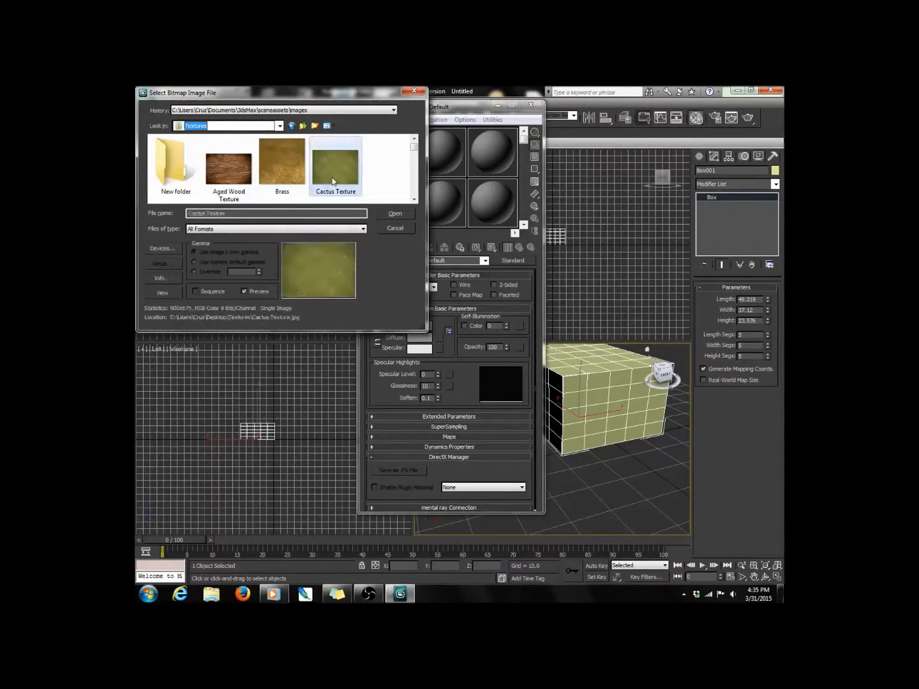
pyautogui.click(393, 215)
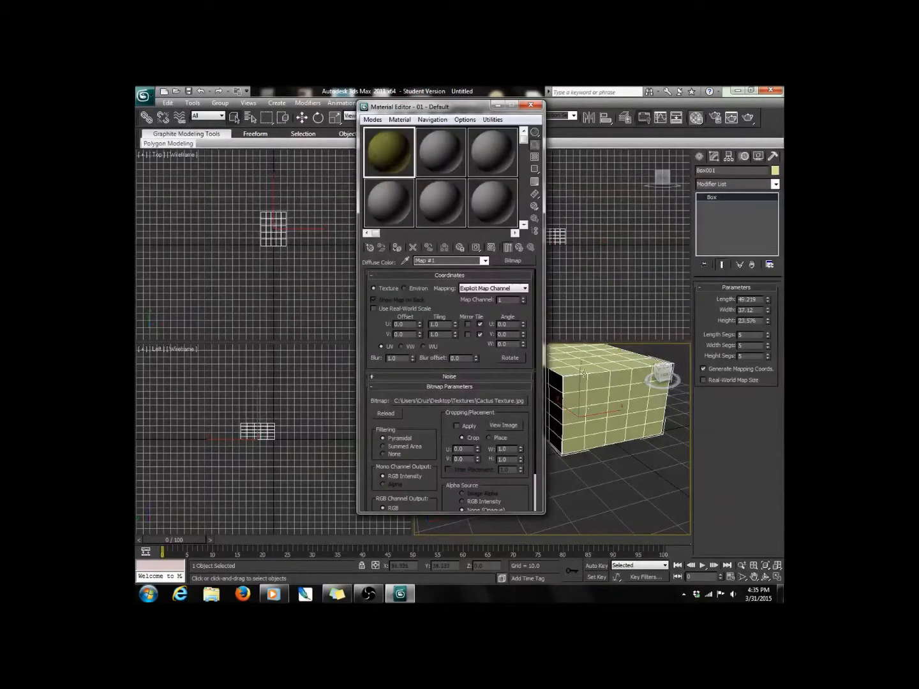
pyautogui.click(396, 248)
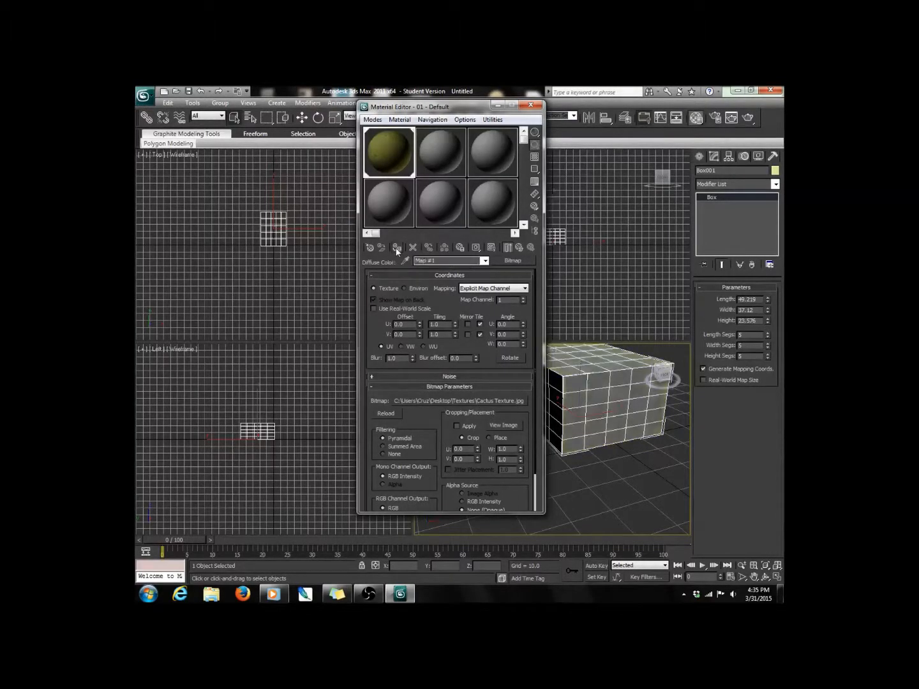
pyautogui.moveTo(456, 107); pyautogui.dragTo(239, 104)
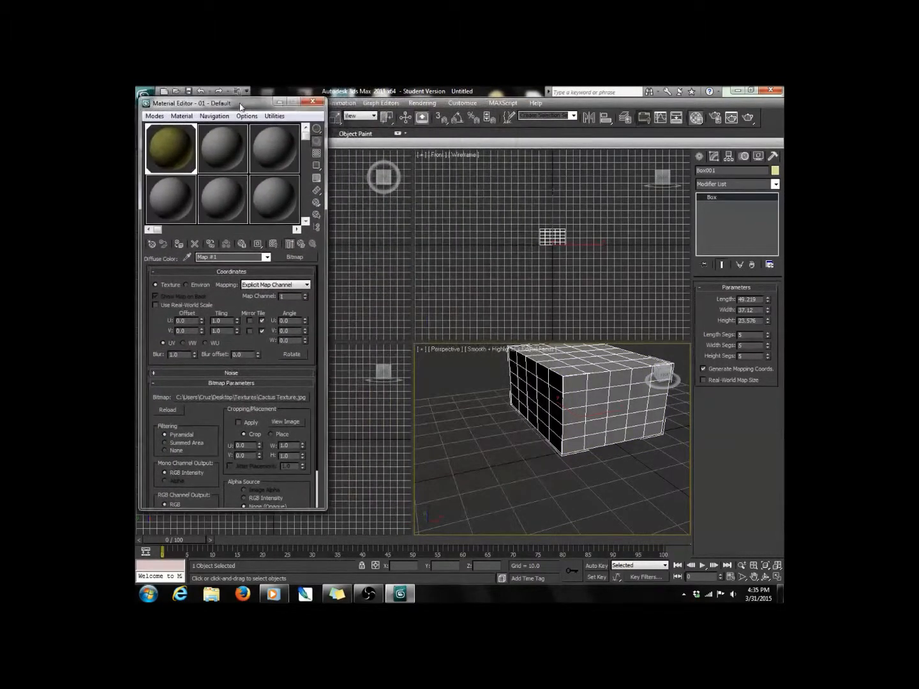
# - Render the Perspective viewport to check the textured box, and close the rendered frame
pyautogui.click(731, 118)
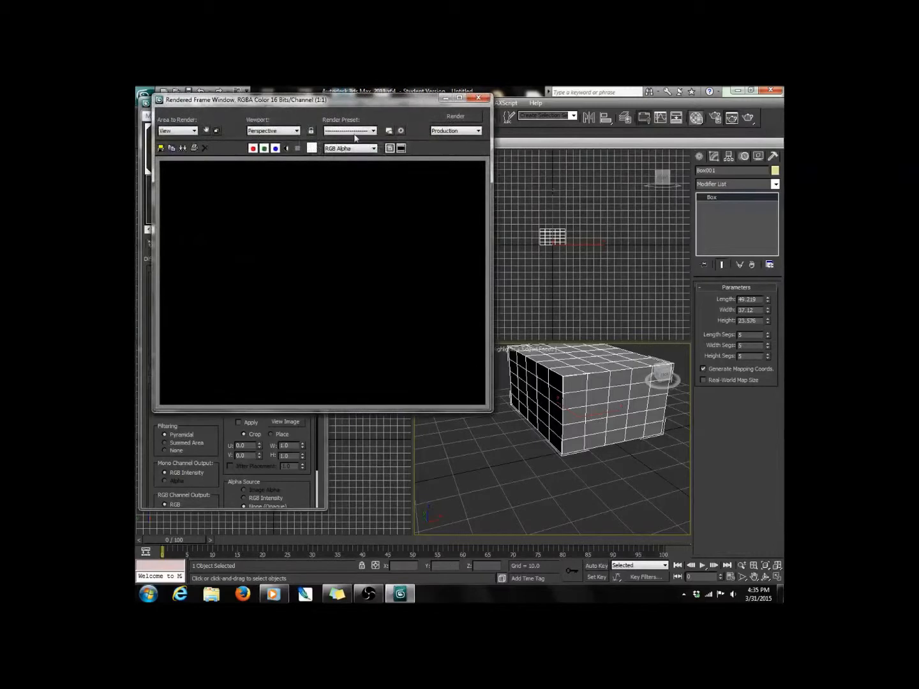
pyautogui.click(267, 131)
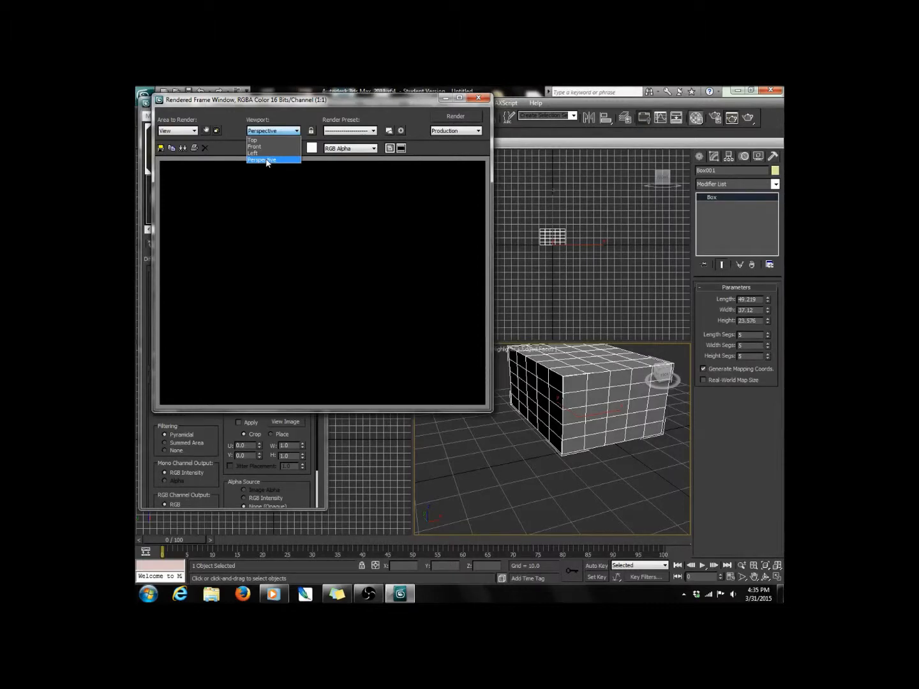
pyautogui.click(268, 161)
pyautogui.click(455, 118)
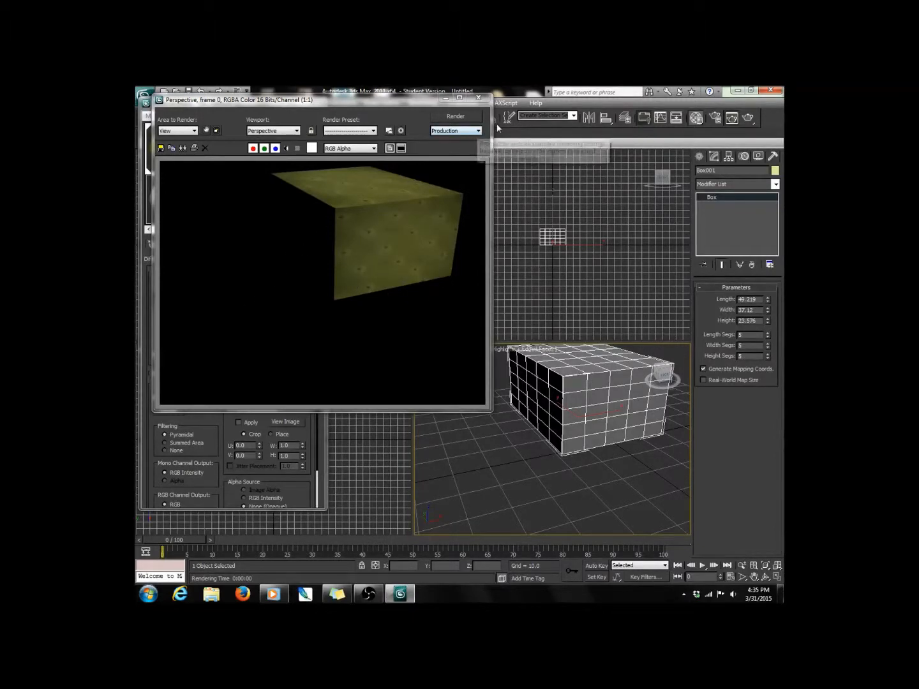
pyautogui.click(480, 98)
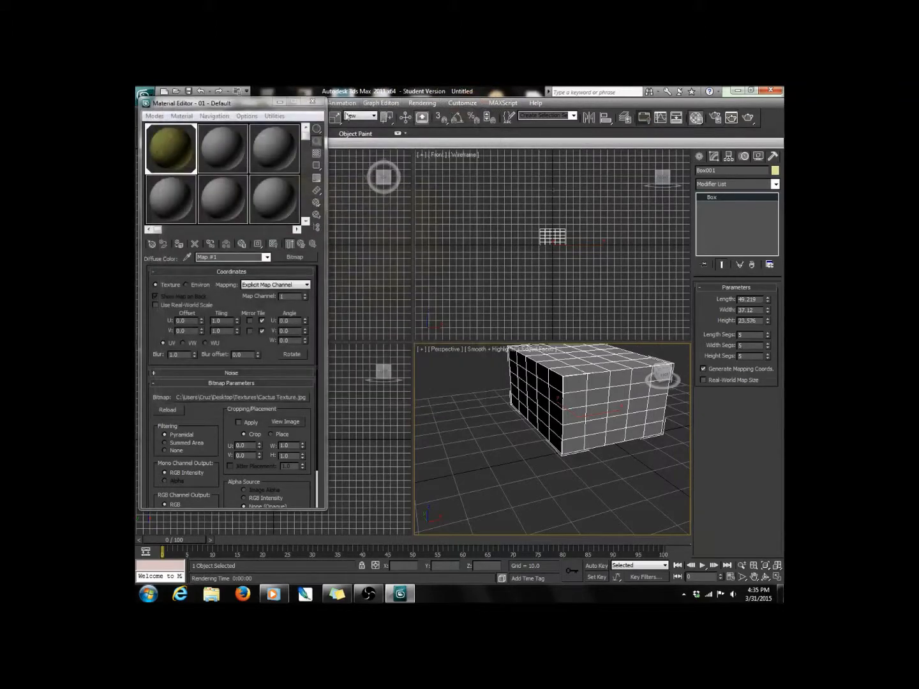
# - Move the Material Editor aside and view the rendered frame of the textured box once more
pyautogui.moveTo(252, 95); pyautogui.dragTo(391, 95)
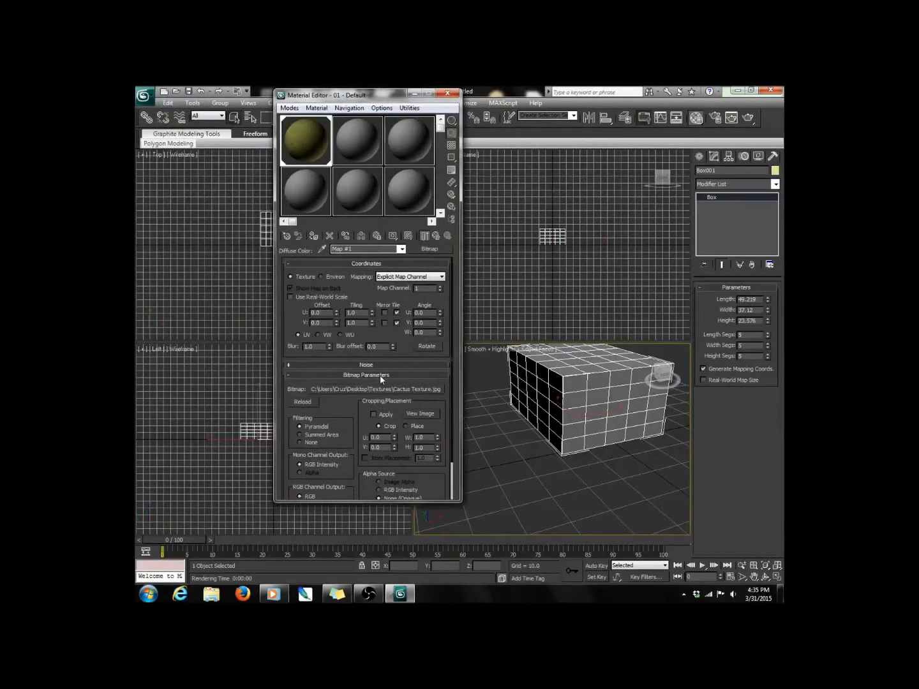
pyautogui.click(732, 118)
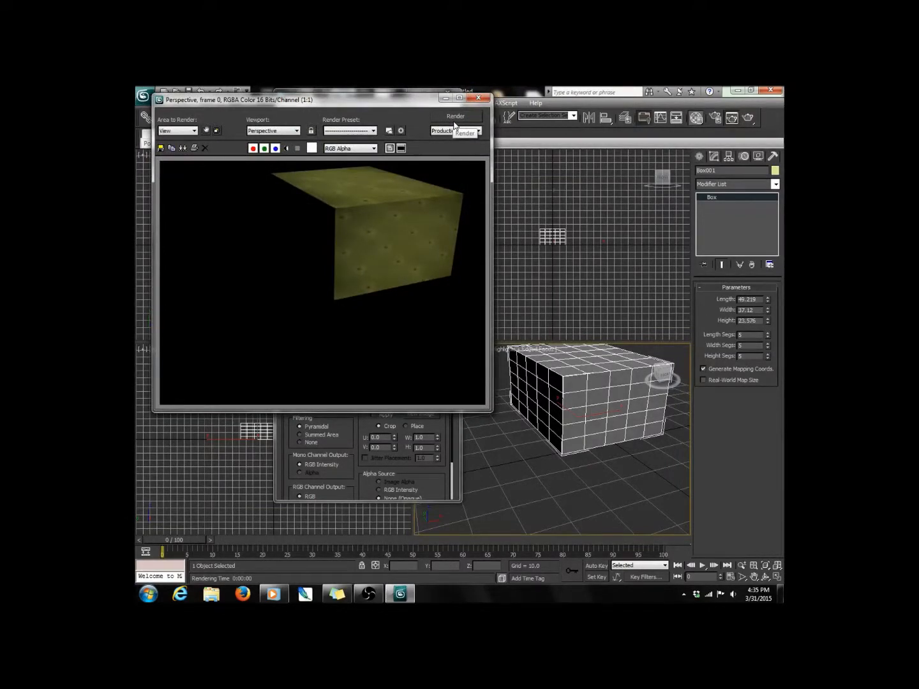
pyautogui.click(479, 99)
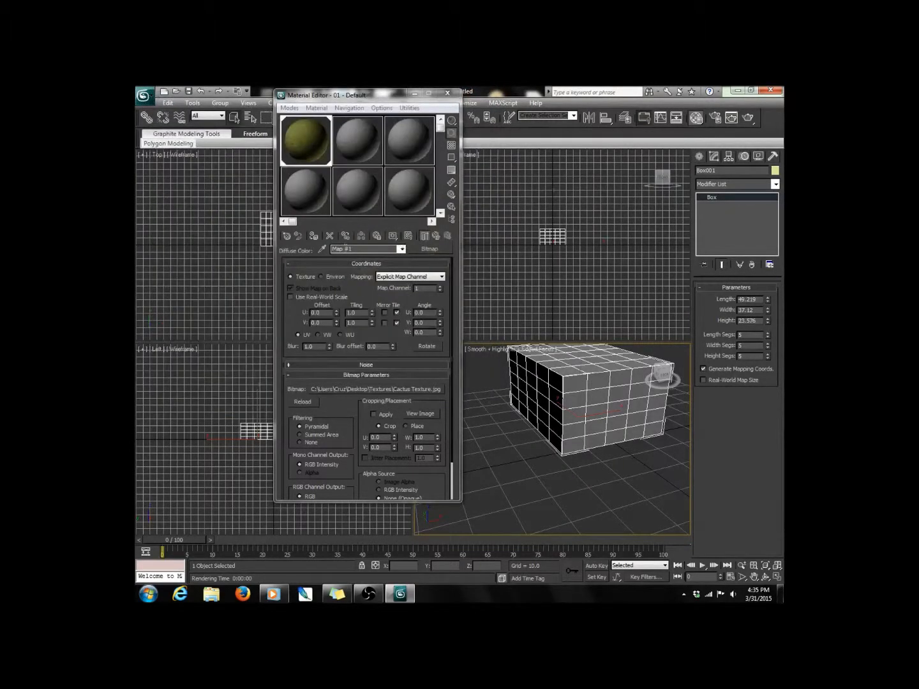
# - Set the Cactus Texture bitmap's U and V tiling to 1.9 and re-render the Perspective viewport to check it
pyautogui.click(371, 321)
pyautogui.click(372, 321)
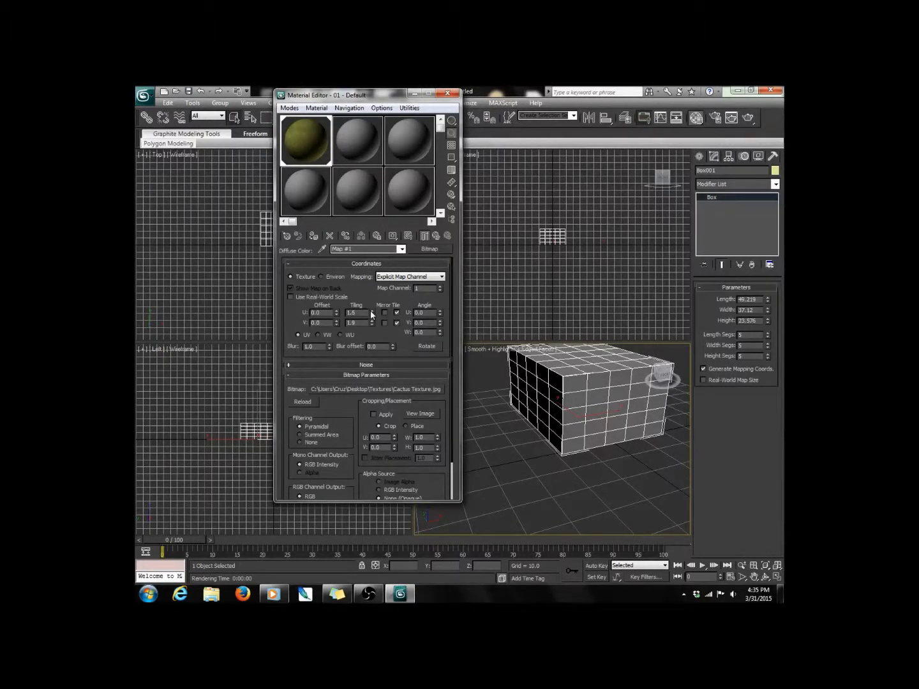
pyautogui.click(371, 313)
pyautogui.click(731, 118)
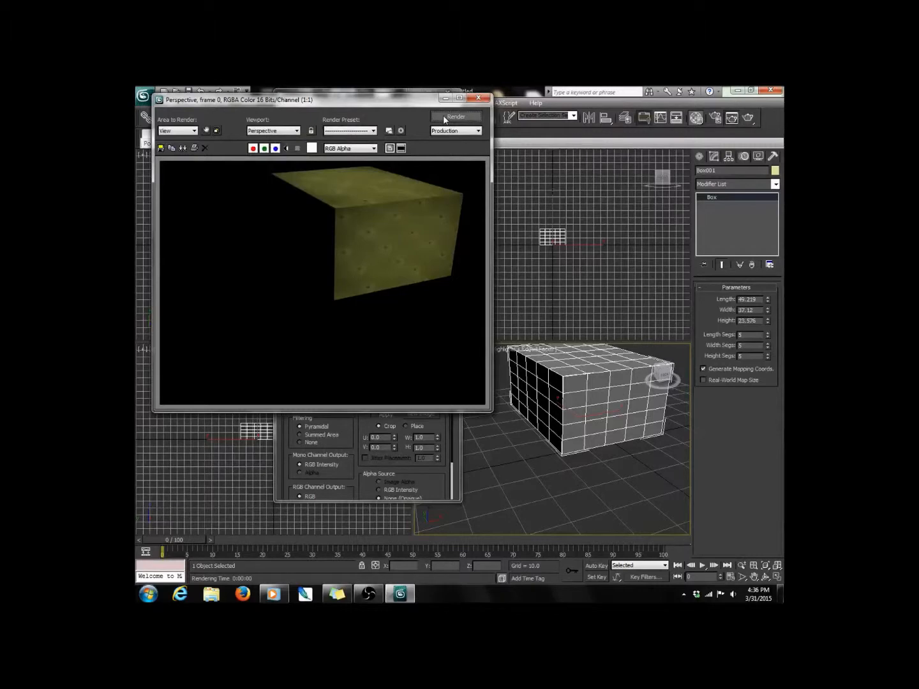
pyautogui.click(444, 118)
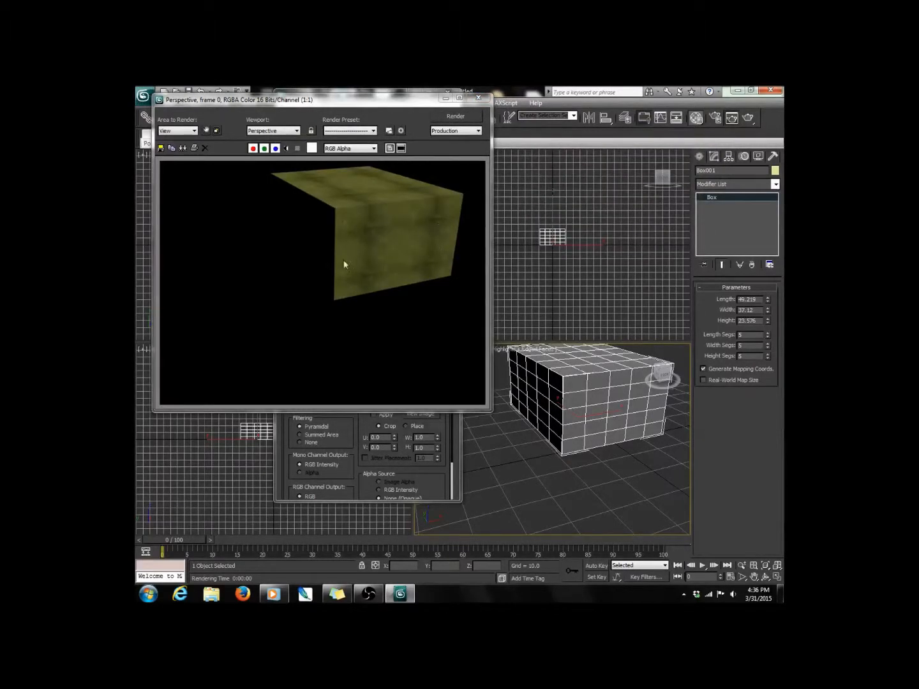
pyautogui.click(478, 97)
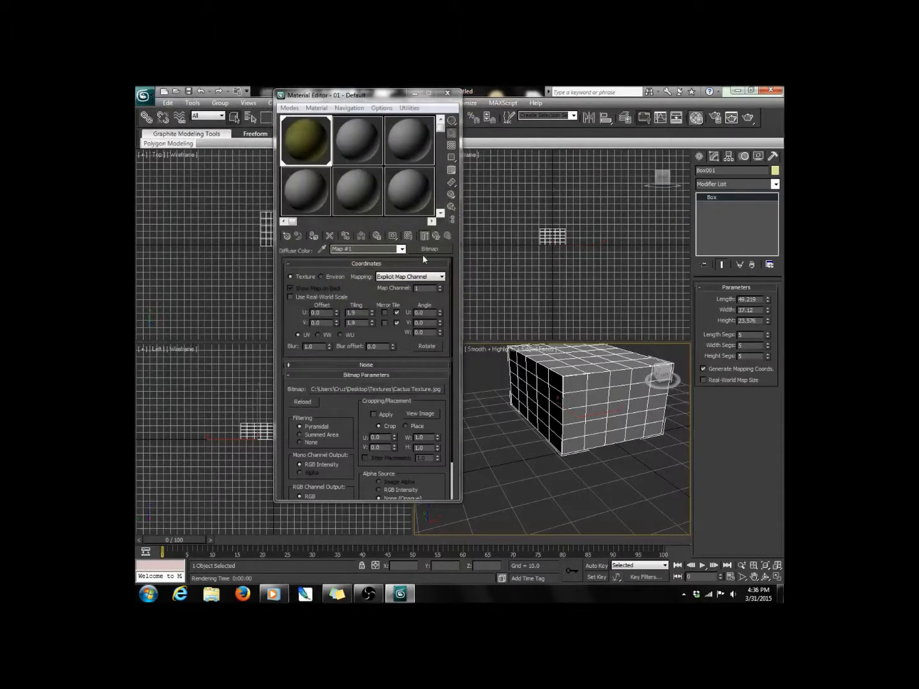
# - Lower the bitmap's U and V tiling to 0.5 and view the rendered box
pyautogui.click(391, 348)
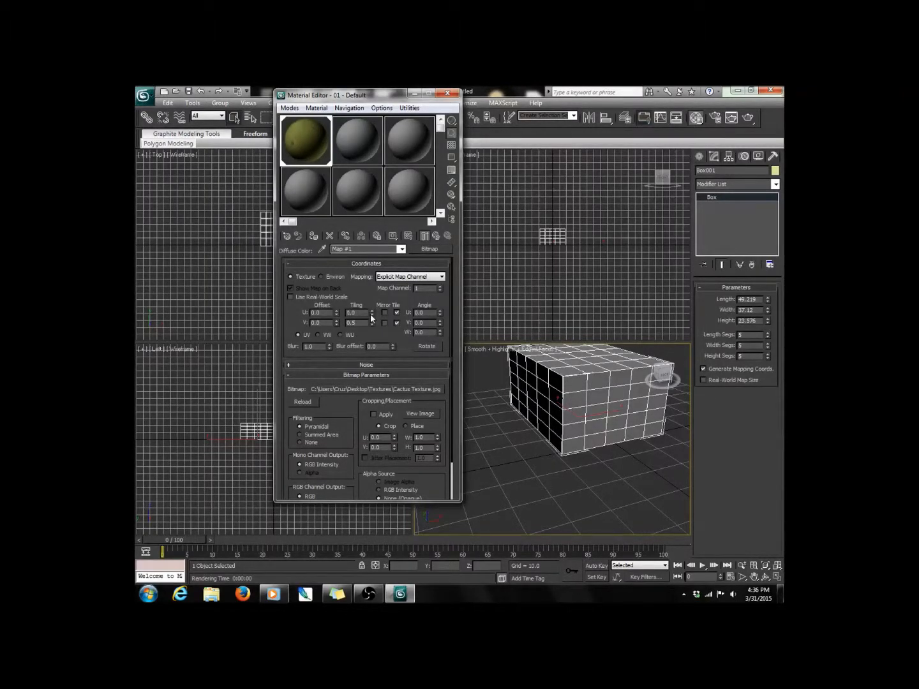
pyautogui.click(731, 118)
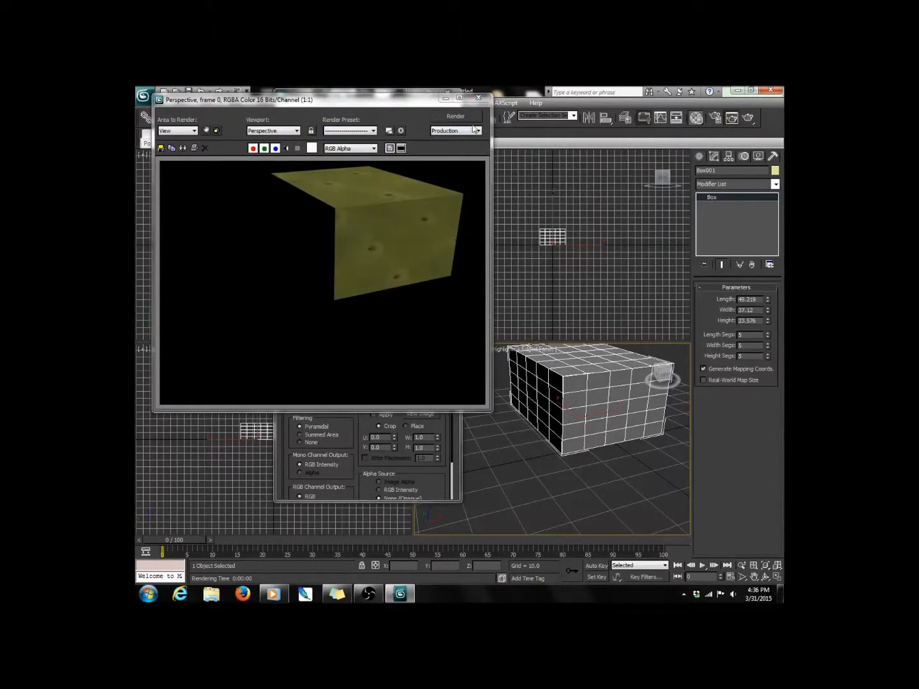
pyautogui.click(478, 98)
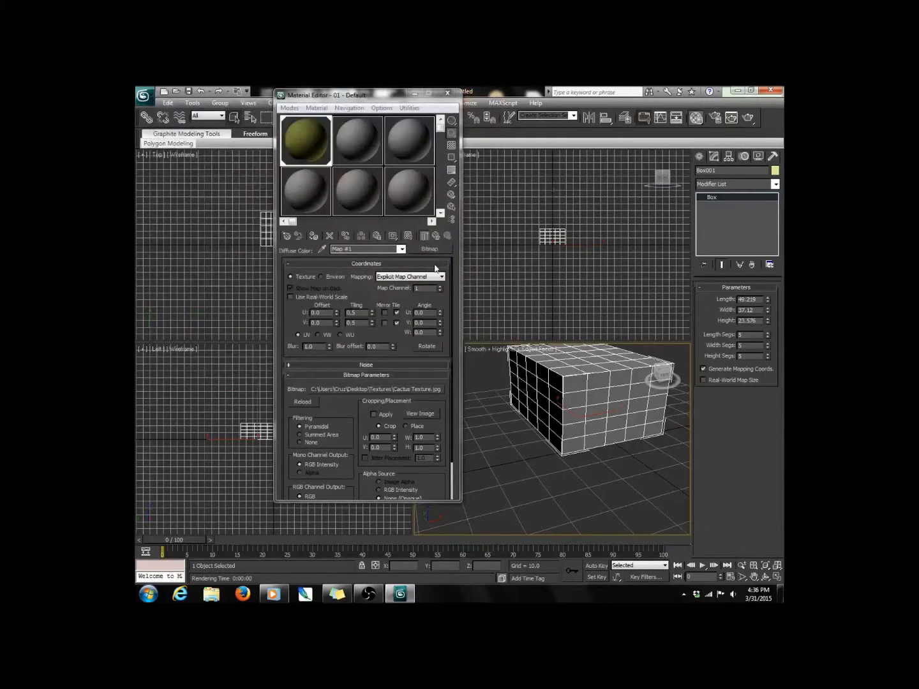
# - Reset the bitmap's U and V tiling to 1.0 with mirroring enabled in both directions, and re-render the box
pyautogui.click(372, 312)
pyautogui.click(372, 311)
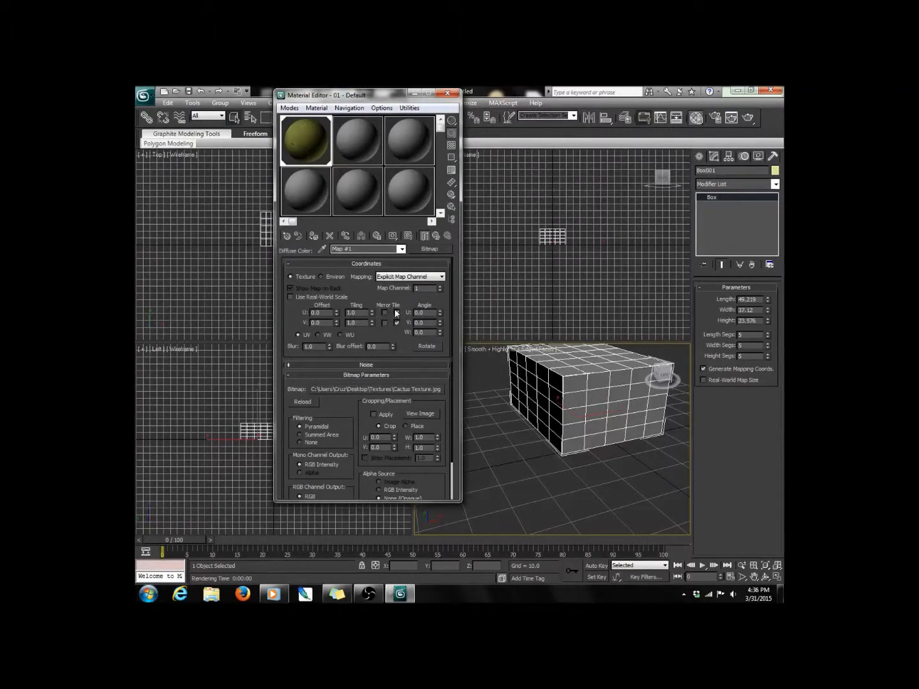
pyautogui.click(384, 313)
pyautogui.click(749, 118)
pyautogui.click(435, 112)
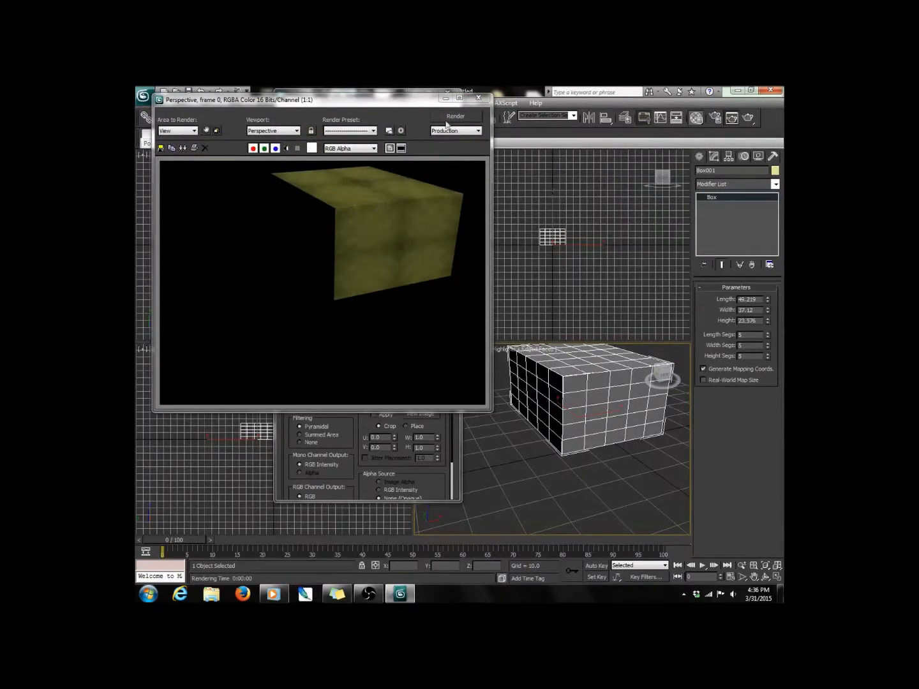
pyautogui.click(479, 98)
# - Switch the bitmap's V direction back to tiling, keeping U mirrored, and view the rendered box
pyautogui.click(410, 276)
pyautogui.click(403, 323)
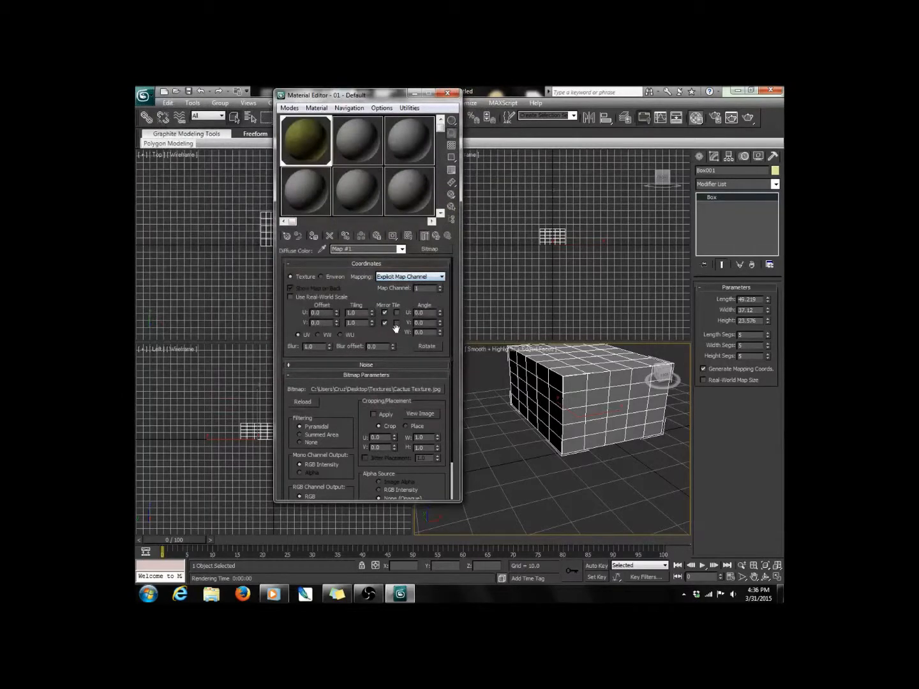
pyautogui.click(397, 323)
pyautogui.click(732, 119)
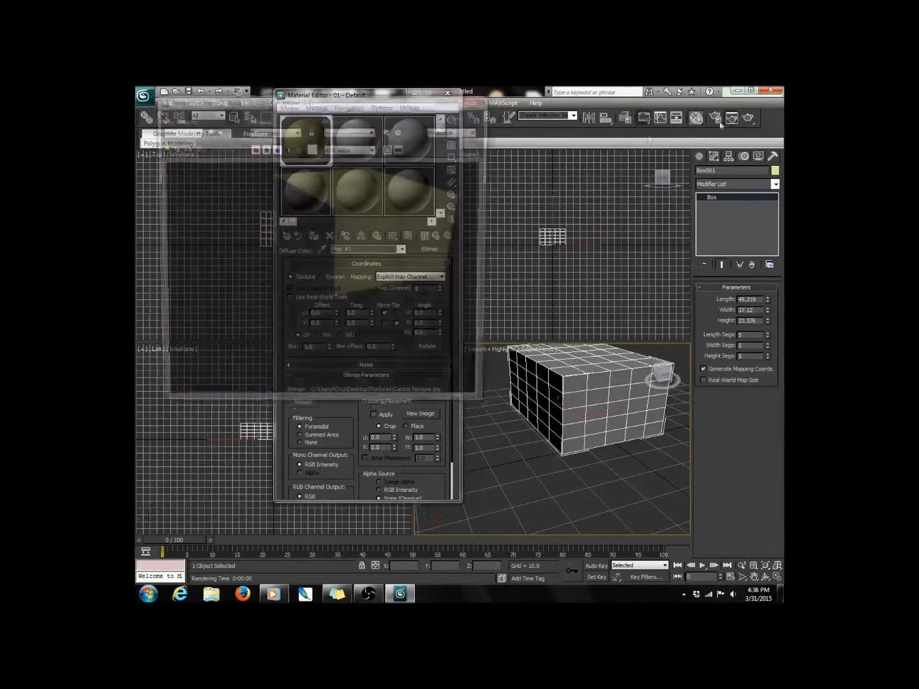
pyautogui.click(480, 98)
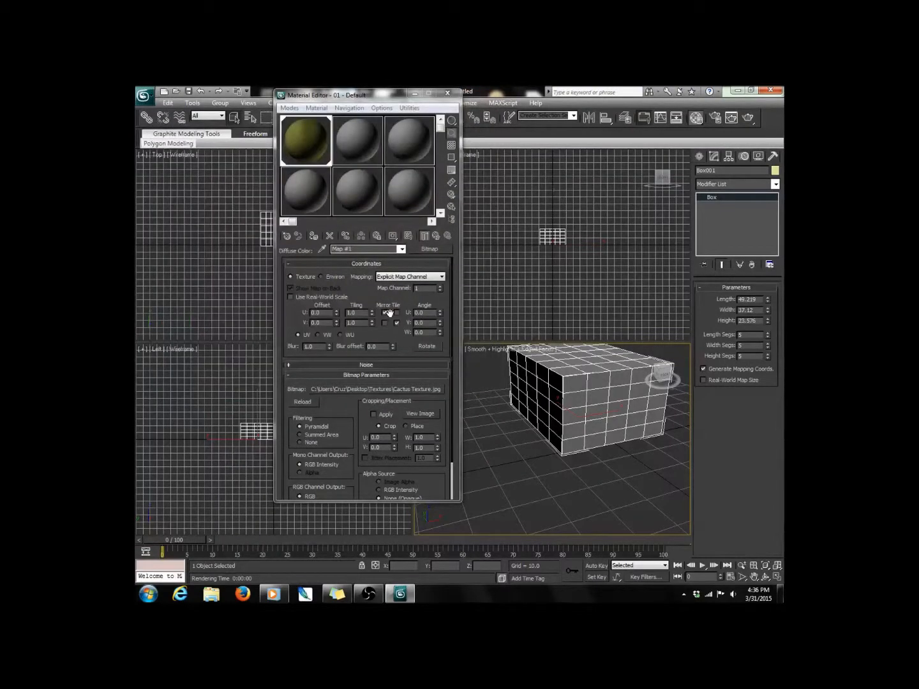
# - Render the box with the bitmap tiled in U and mirrored in V, and restore tiling in both directions
pyautogui.click(396, 313)
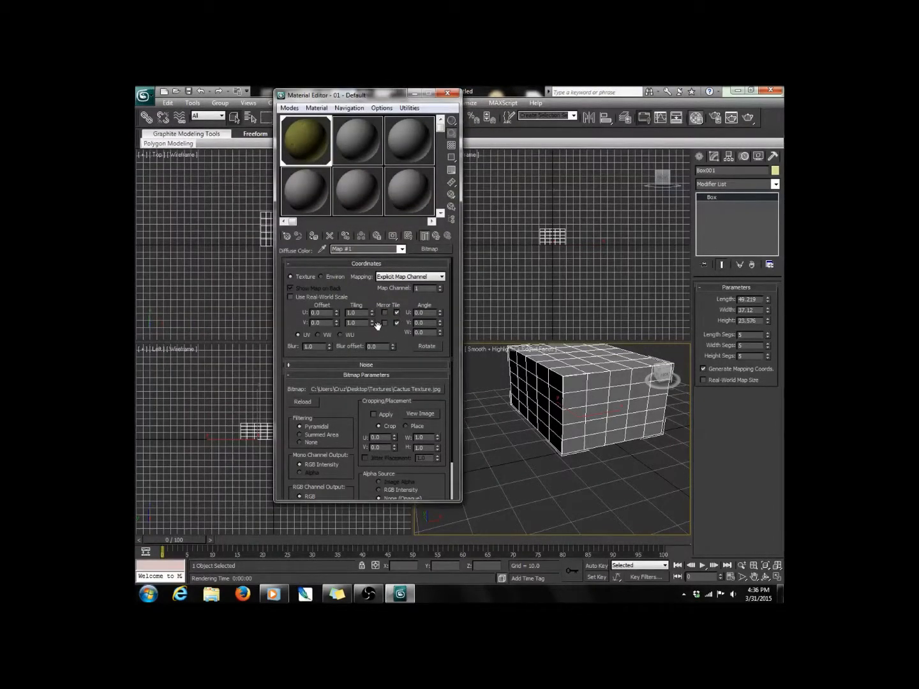
pyautogui.click(732, 118)
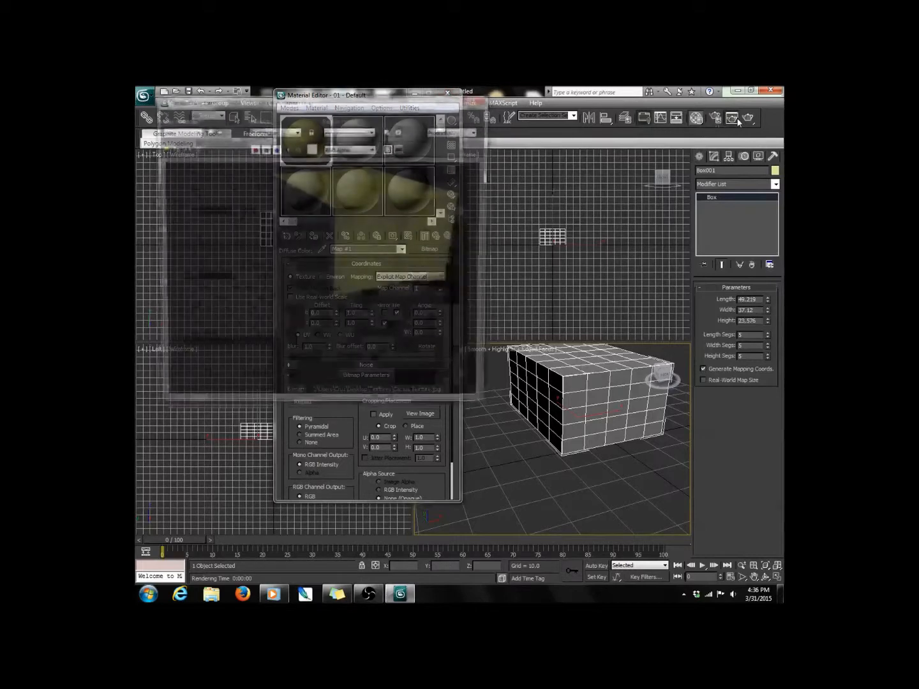
pyautogui.click(457, 116)
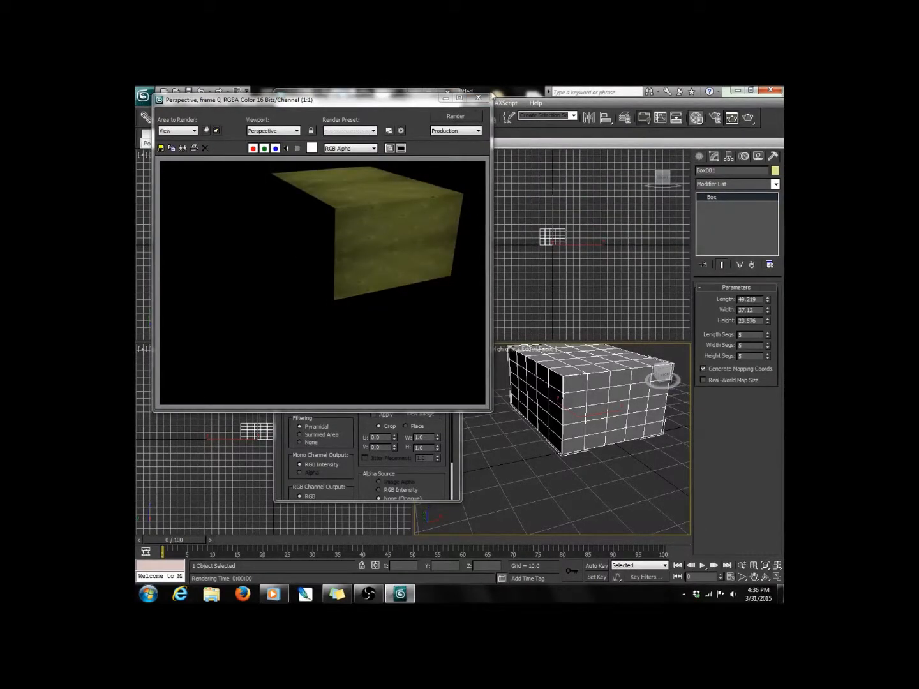
pyautogui.click(479, 98)
pyautogui.click(398, 323)
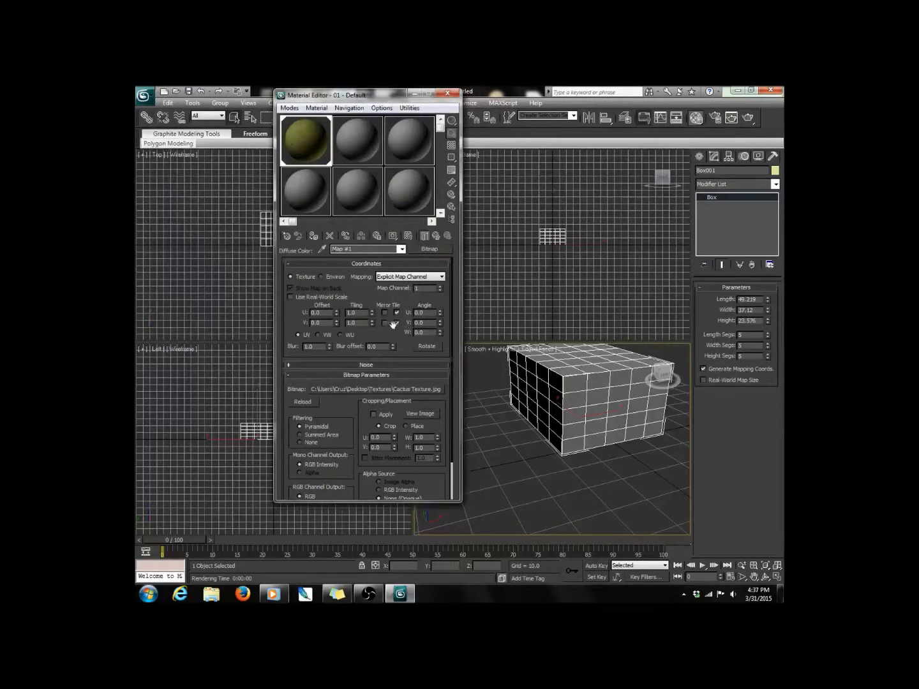
# - Close the Material Editor and delete the textured box from the scene
pyautogui.click(448, 95)
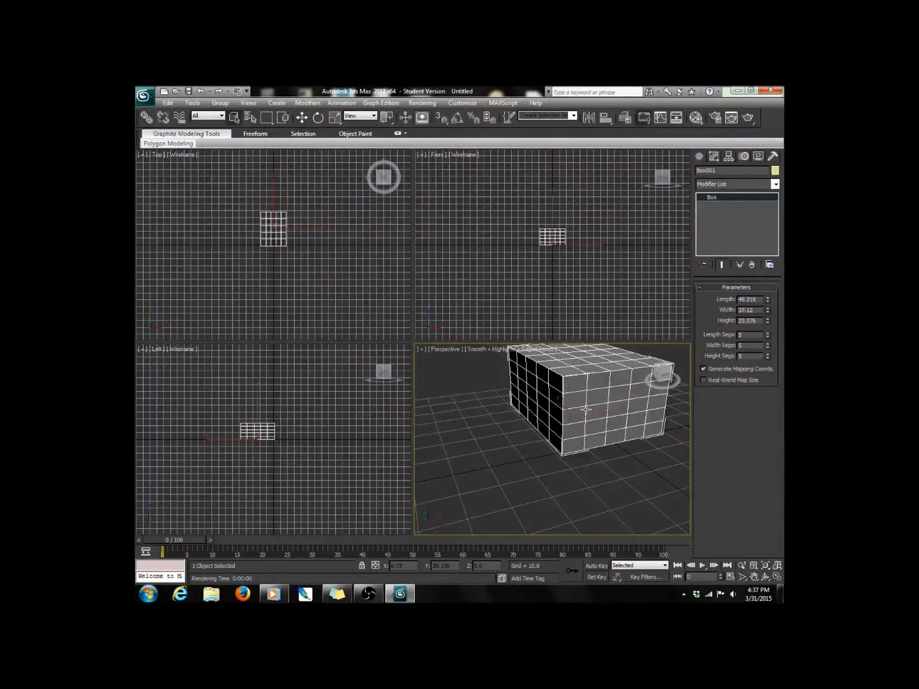
pyautogui.press('Delete')
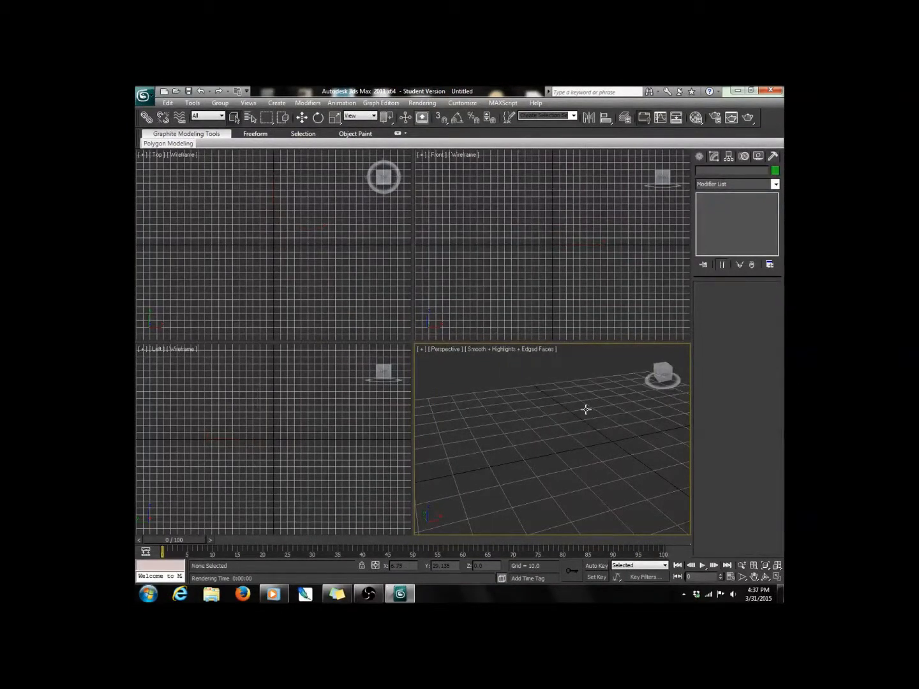
# - Examine the object creation categories, including geometry types, splines, cameras, forces and systems
pyautogui.click(700, 158)
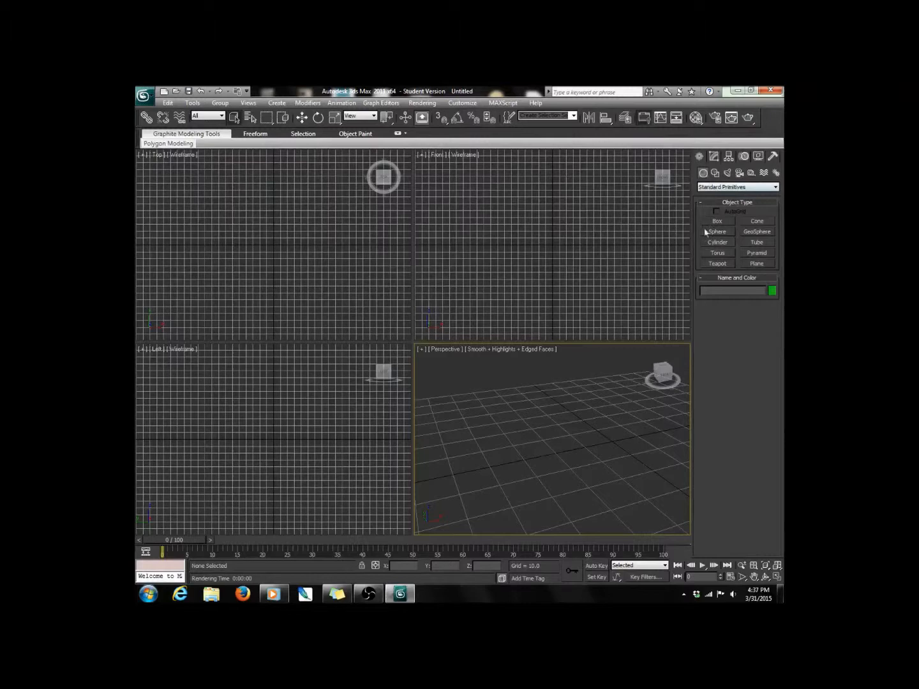
pyautogui.click(733, 186)
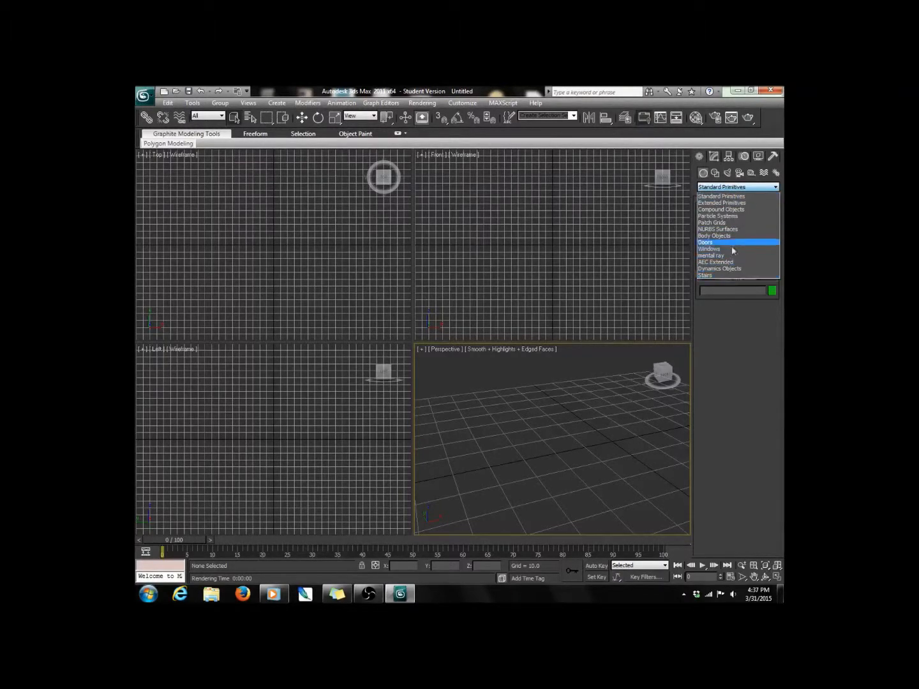
pyautogui.click(745, 187)
pyautogui.click(728, 173)
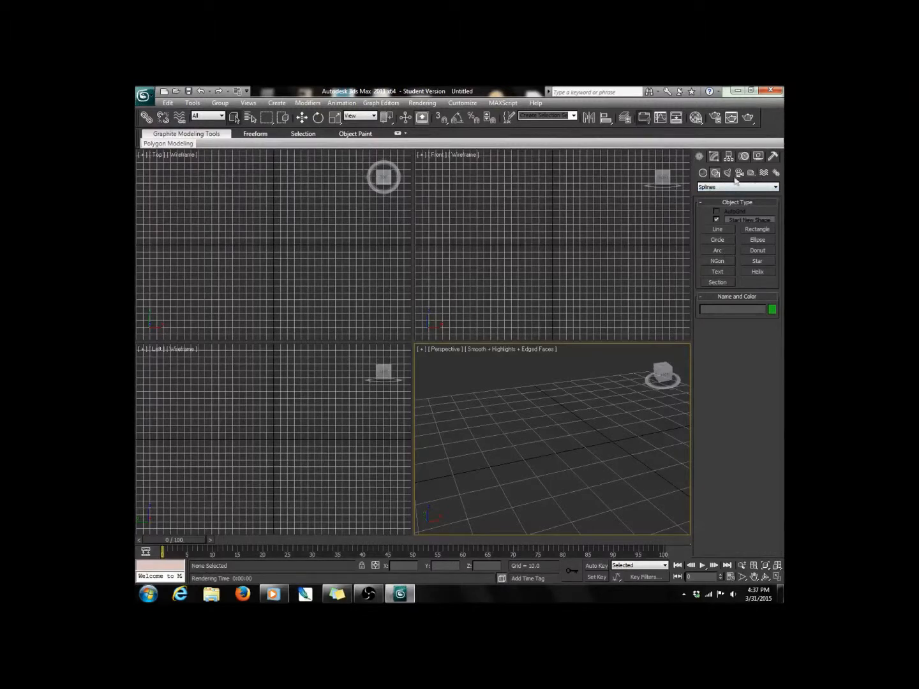
pyautogui.click(726, 173)
pyautogui.click(738, 173)
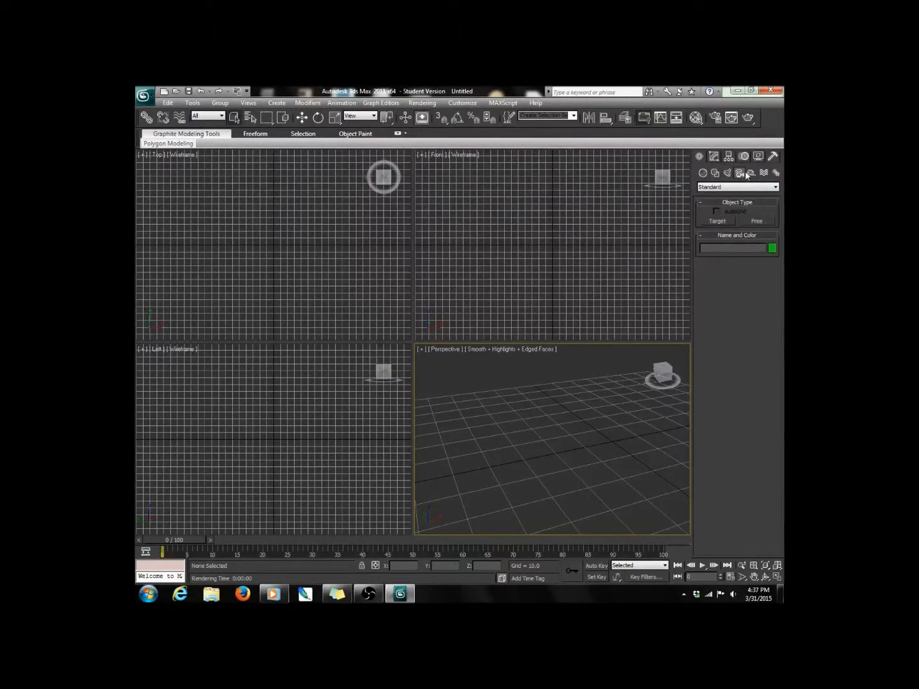
pyautogui.click(761, 174)
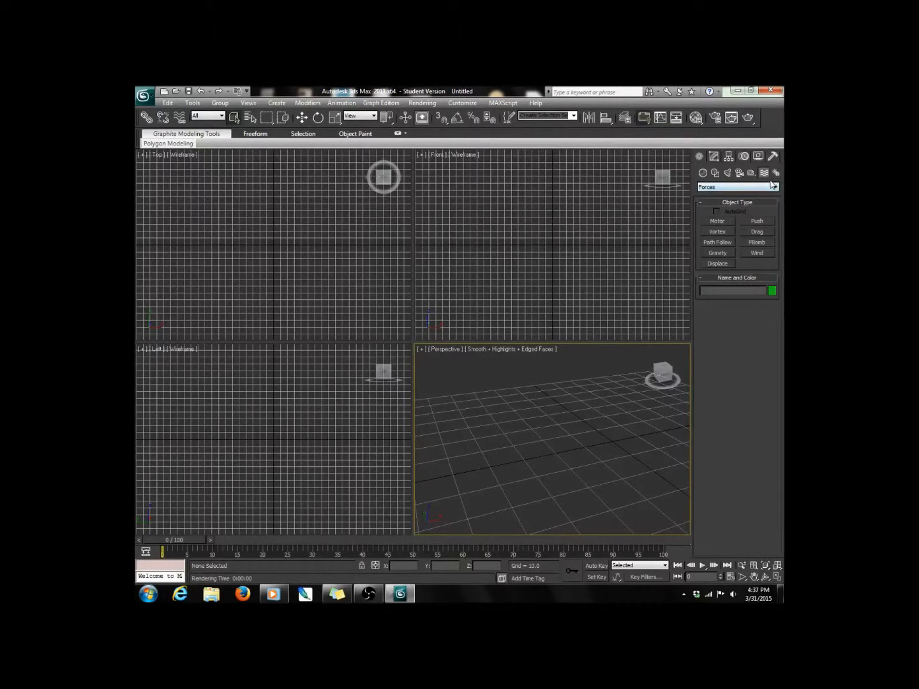
pyautogui.click(776, 173)
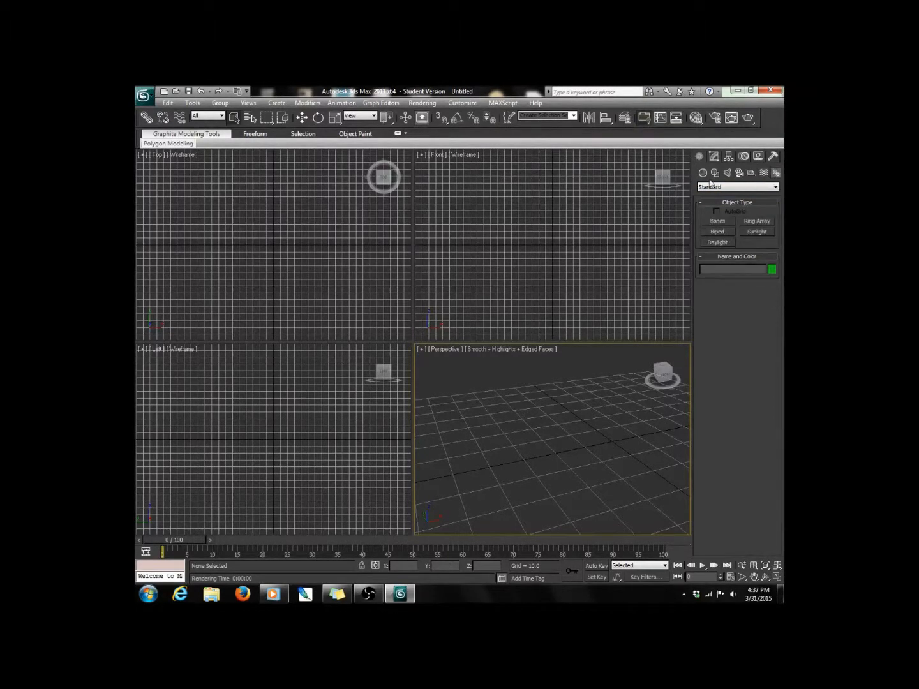
# - Create a standard primitive teapot with a radius of about 22.4 in the Perspective viewport and view it from a corner
pyautogui.click(703, 173)
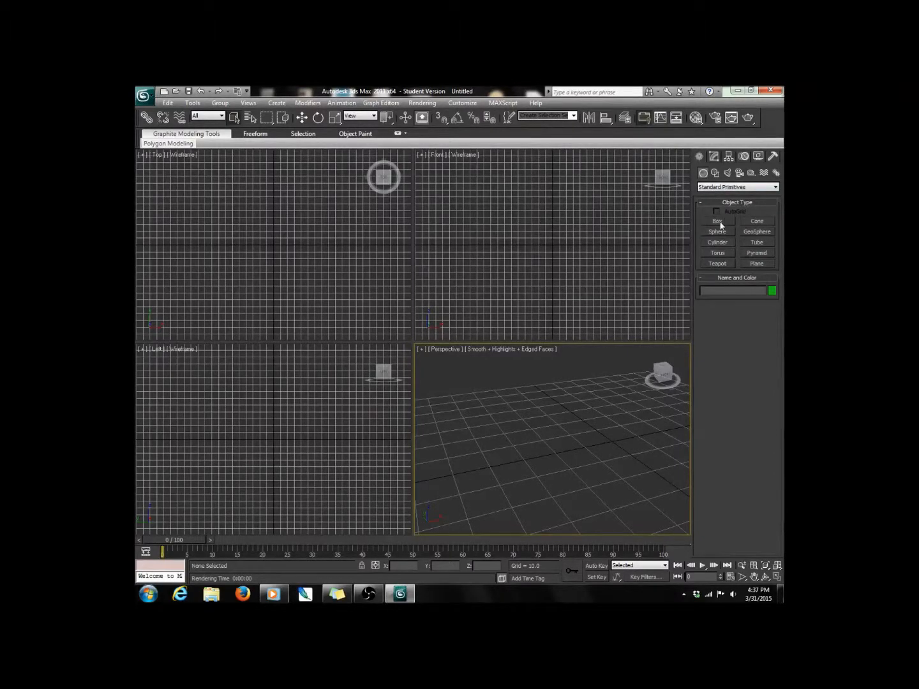
pyautogui.click(718, 262)
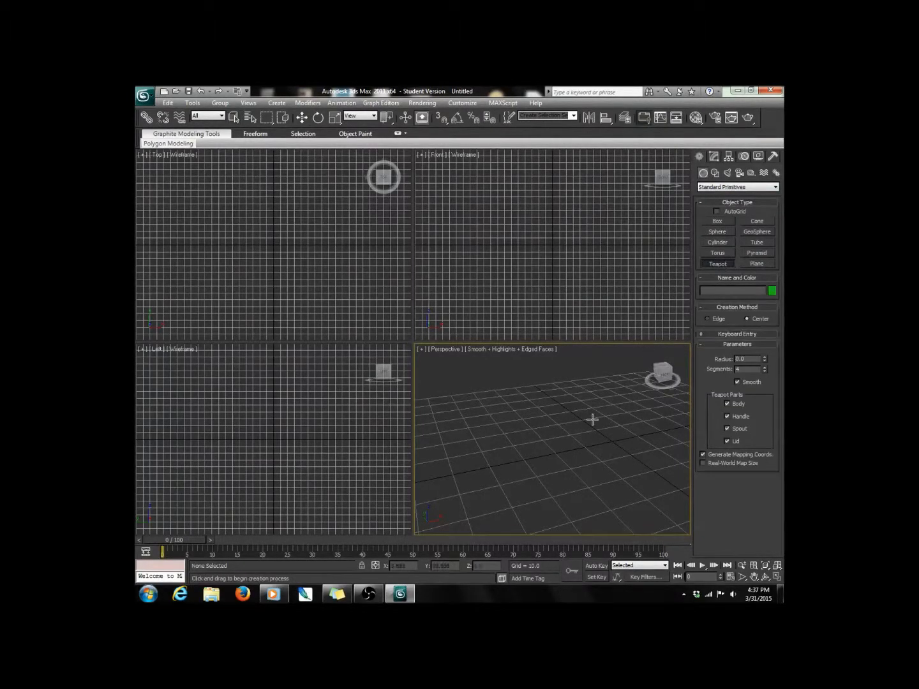
pyautogui.moveTo(541, 433); pyautogui.dragTo(500, 400, button='middle')
pyautogui.scroll(-5, 500, 400)
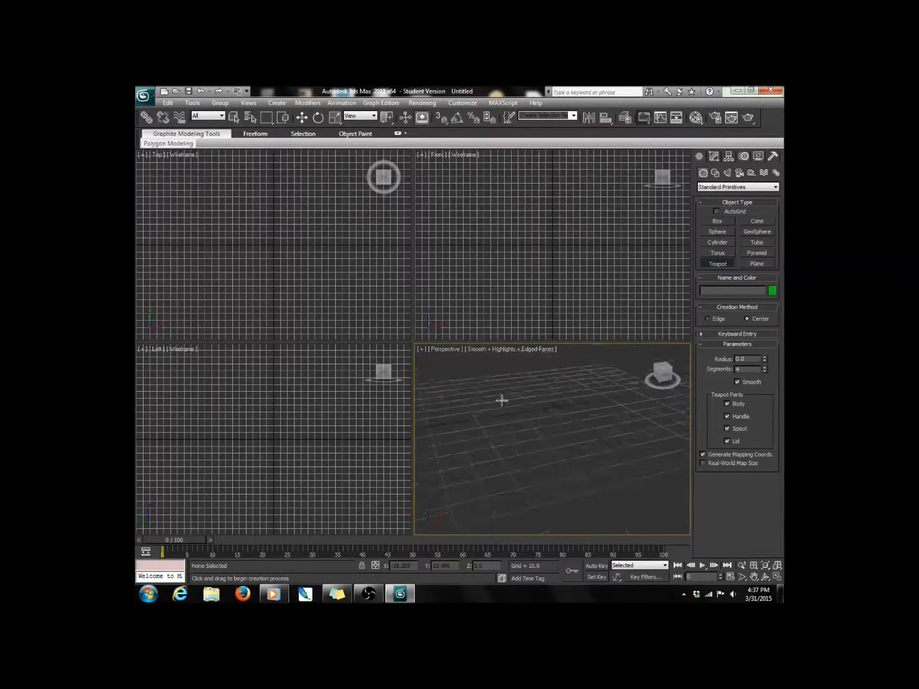
pyautogui.moveTo(542, 426); pyautogui.dragTo(571, 419)
pyautogui.moveTo(660, 376); pyautogui.dragTo(689, 379)
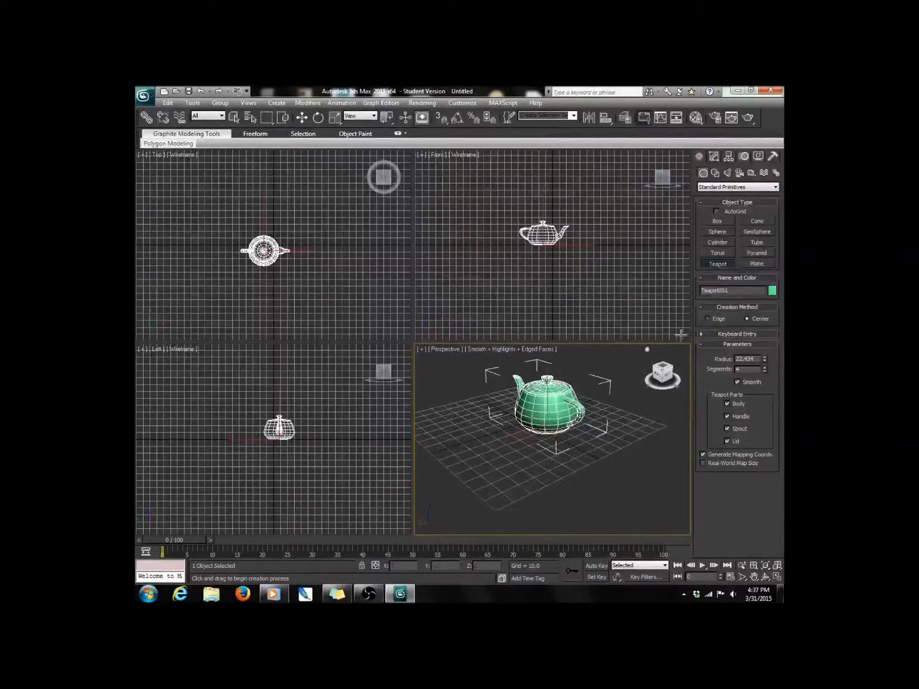
# - Load the cartoon JPEG from the Desktop folder as the second material's diffuse bitmap and assign that material to the teapot
pyautogui.click(696, 118)
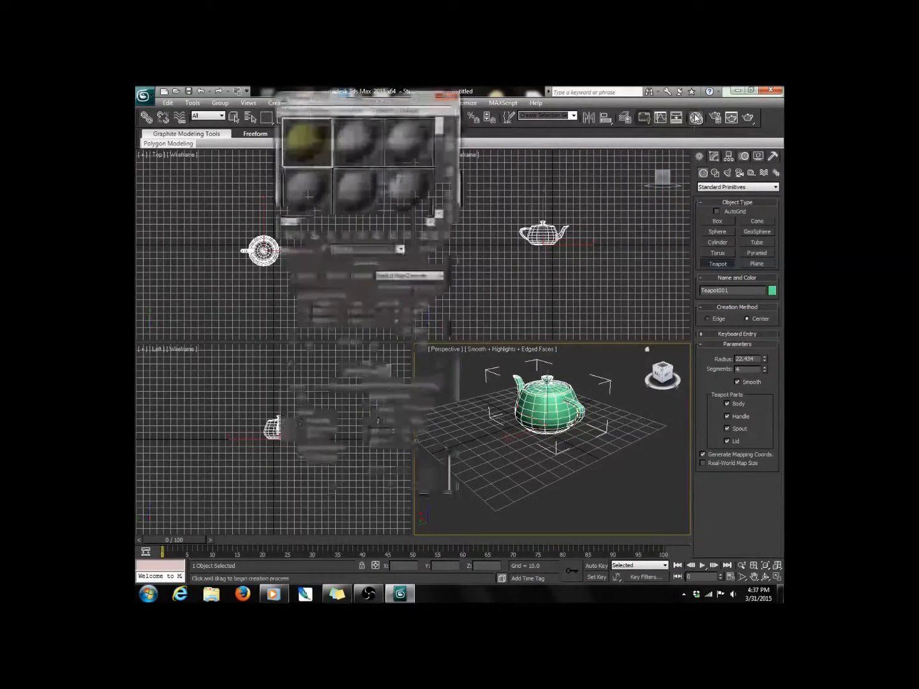
pyautogui.click(365, 147)
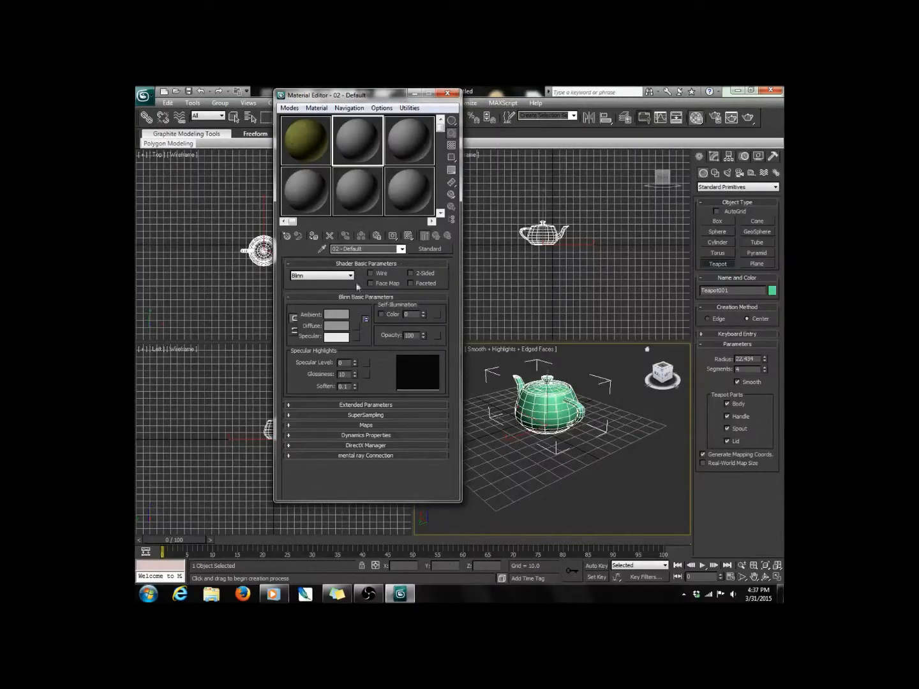
pyautogui.click(356, 327)
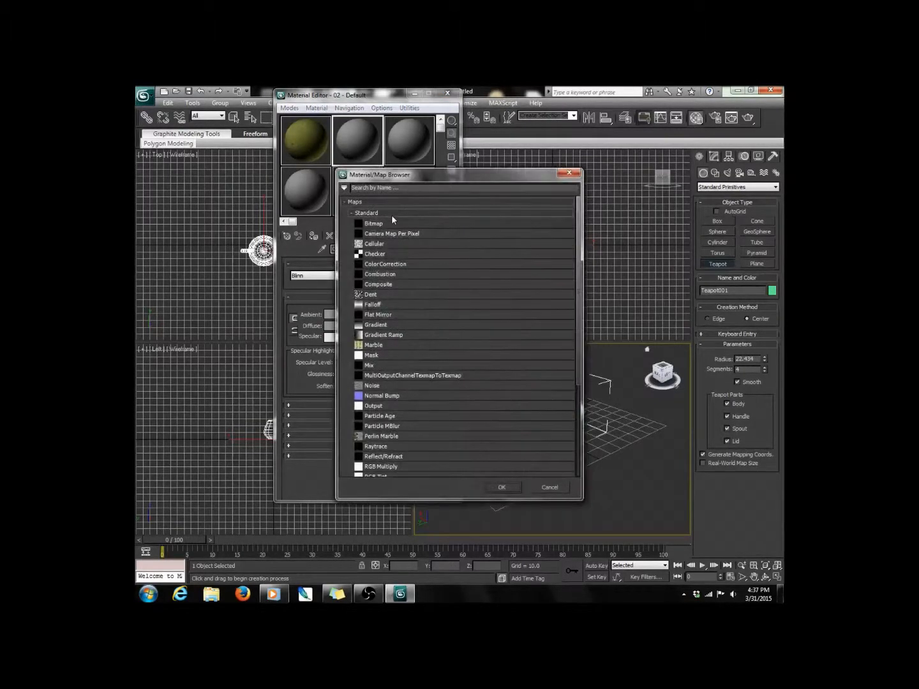
pyautogui.doubleClick(437, 222)
pyautogui.moveTo(413, 147); pyautogui.dragTo(422, 179)
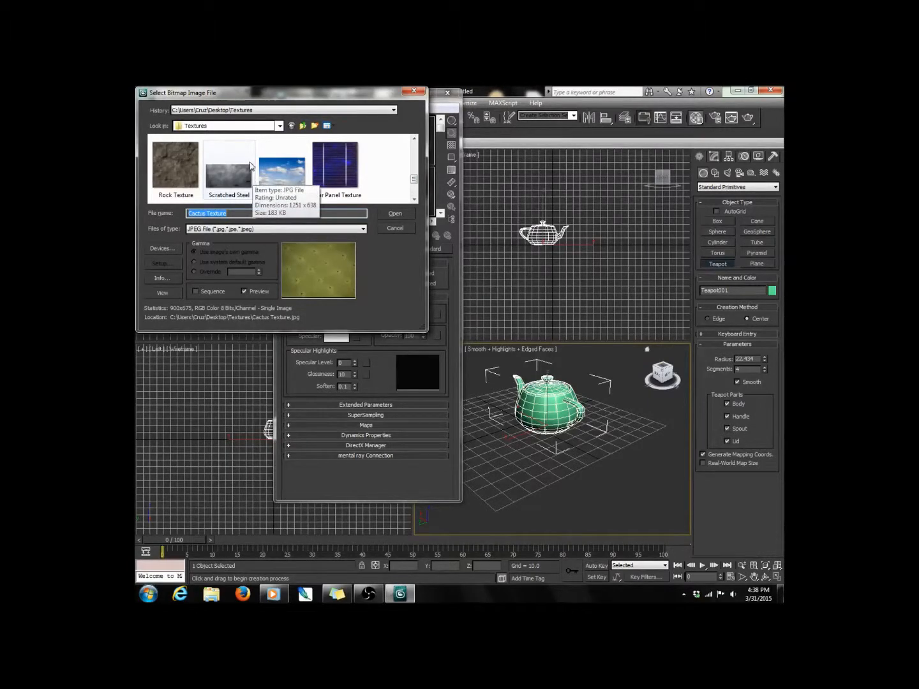
pyautogui.click(267, 126)
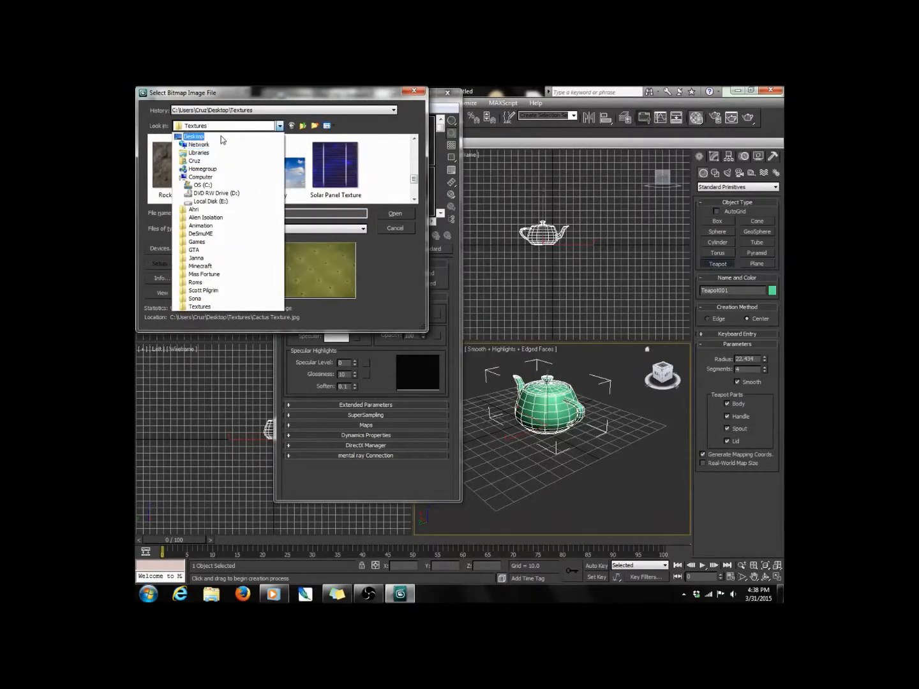
pyautogui.click(221, 136)
pyautogui.moveTo(413, 154)
pyautogui.mouseDown()
pyautogui.moveTo(412, 183)
pyautogui.moveTo(412, 162)
pyautogui.mouseUp()
pyautogui.doubleClick(307, 192)
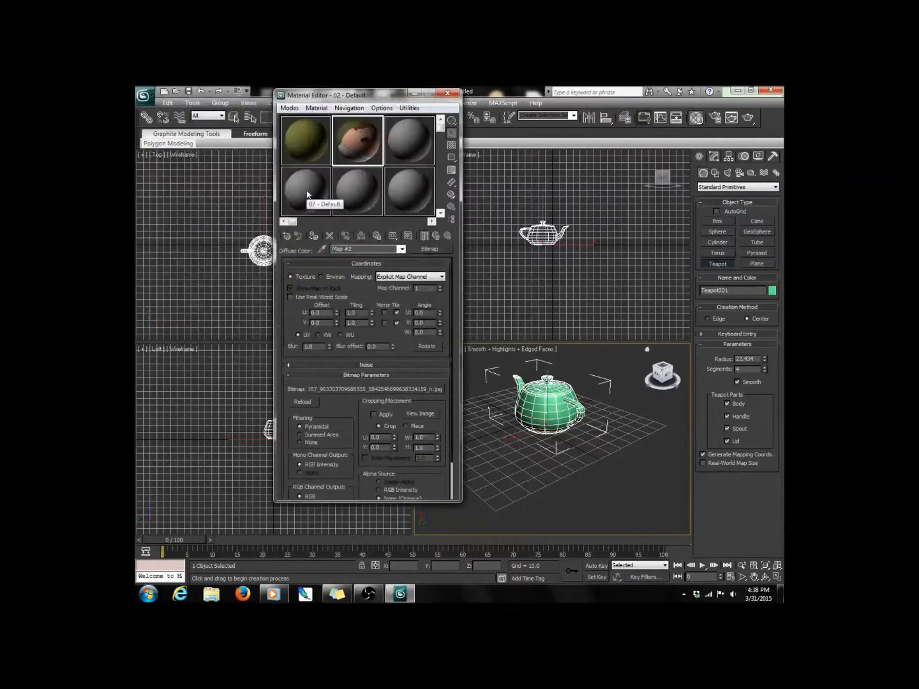
pyautogui.click(314, 238)
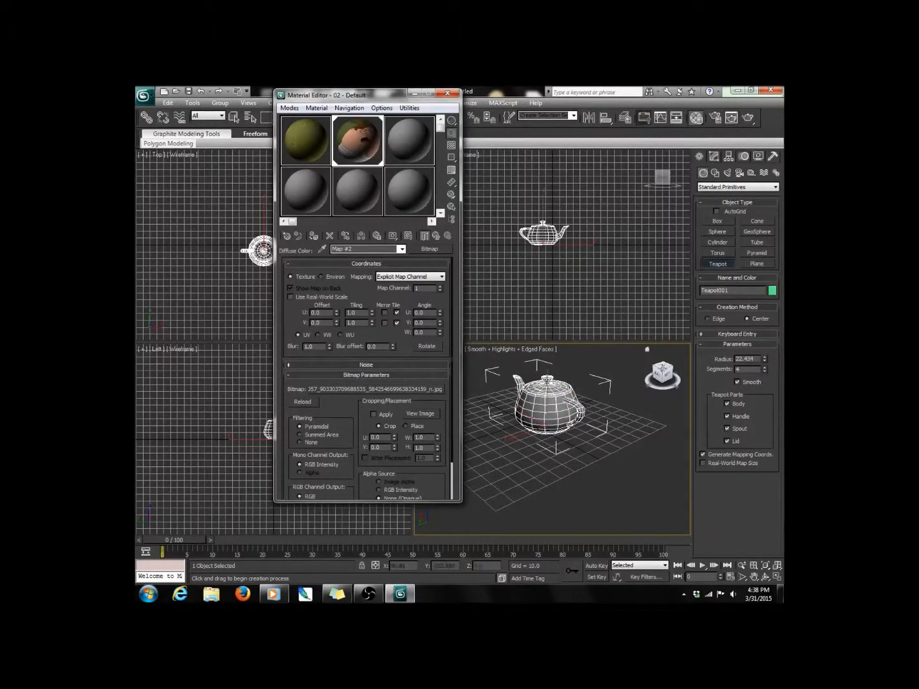
# - Face the teapot from the back in the Perspective viewport, render it, and close the rendered frame
pyautogui.click(664, 372)
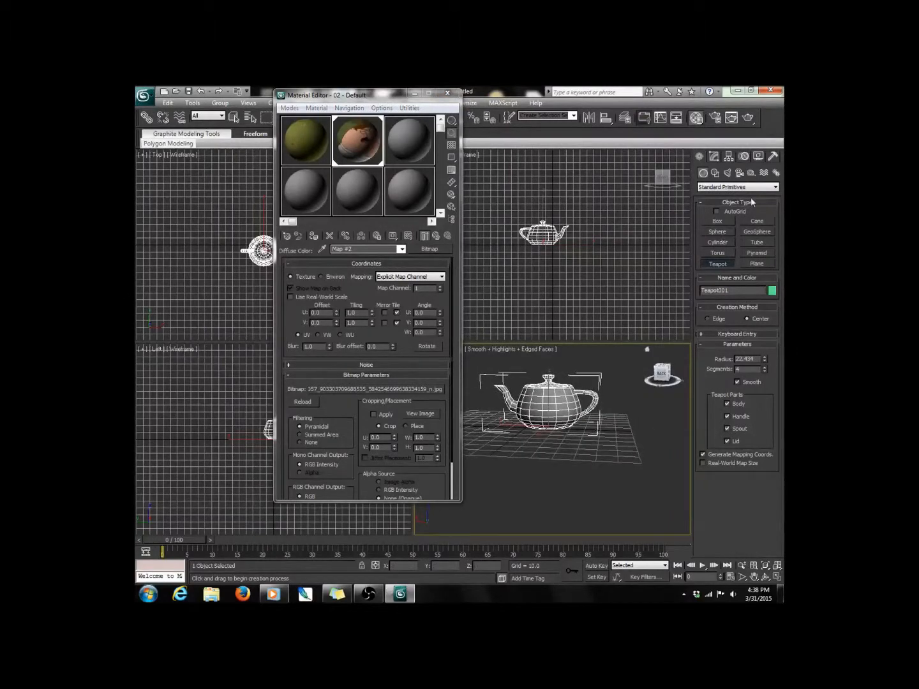
pyautogui.click(731, 118)
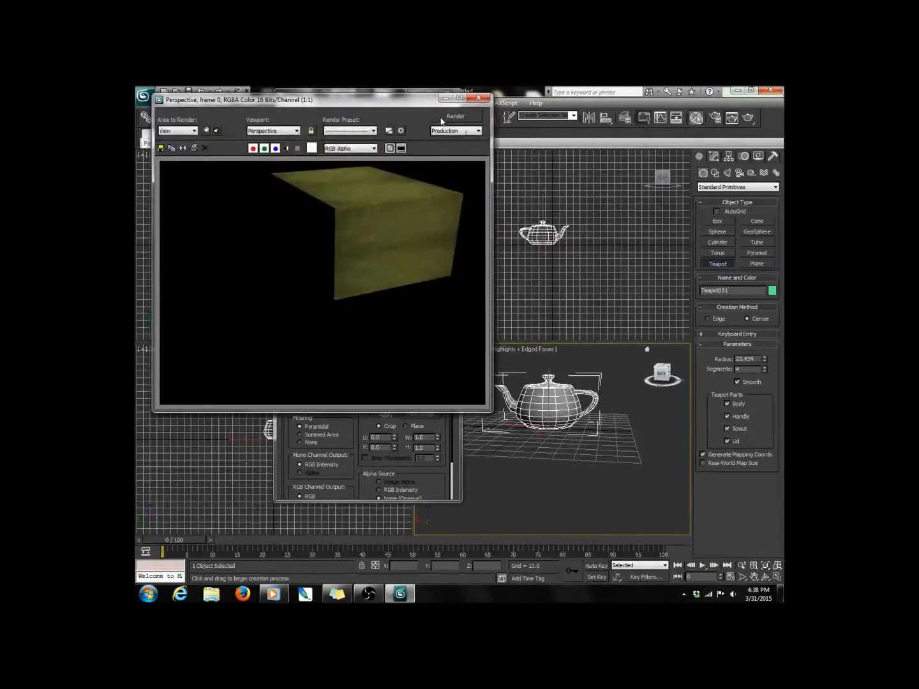
pyautogui.click(442, 118)
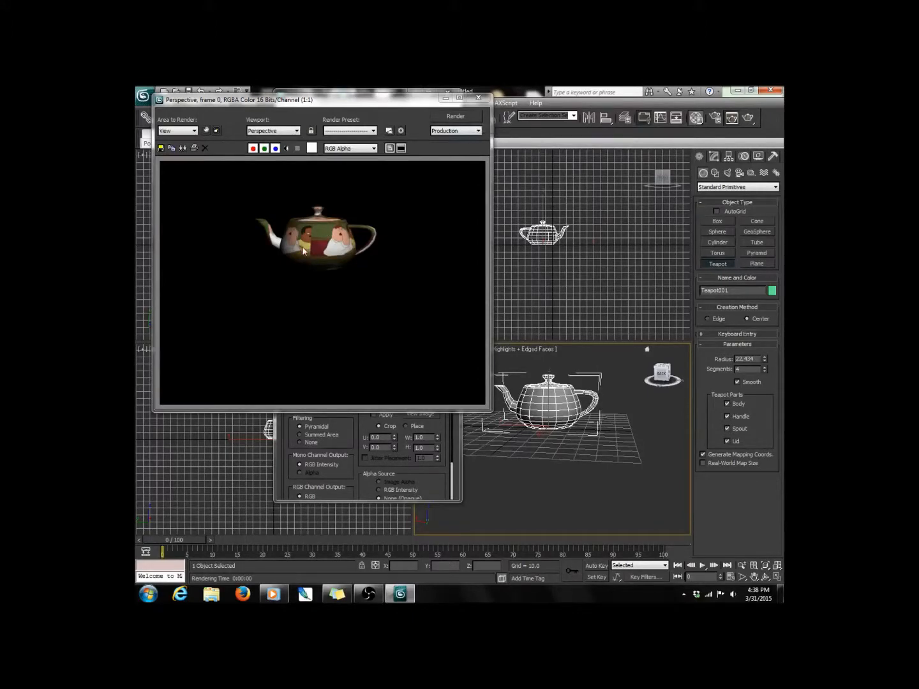
pyautogui.click(479, 98)
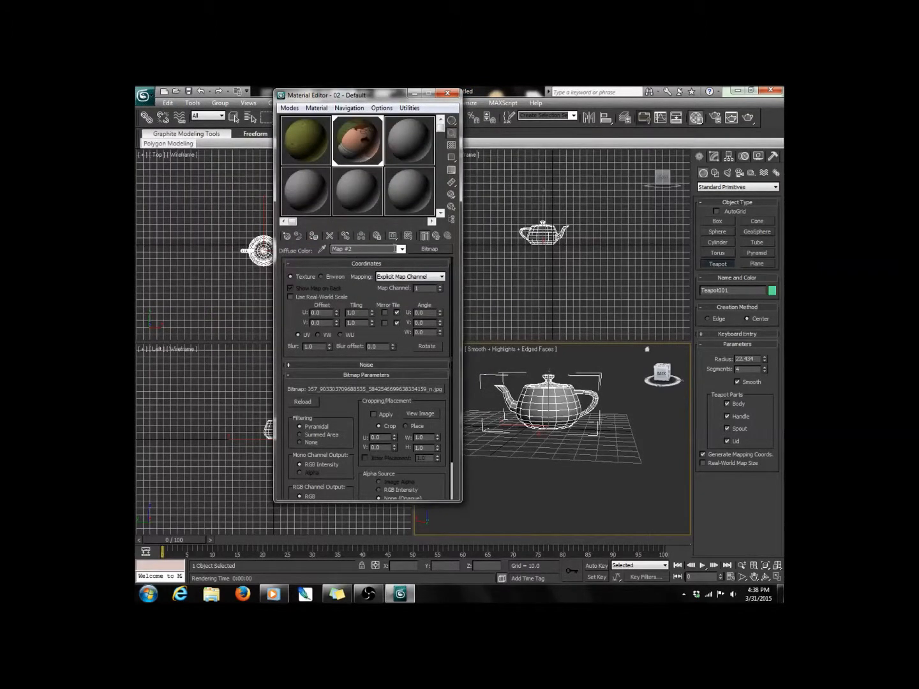
# - Delete the textured teapot and create a new one with a radius of about 21.3, viewed from the front
pyautogui.press('Delete')
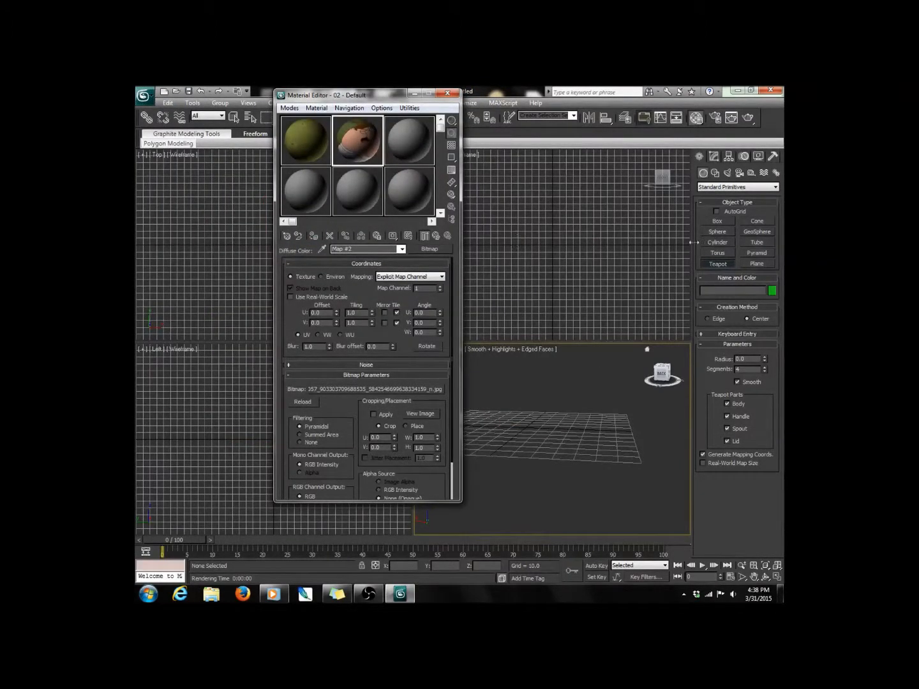
pyautogui.moveTo(508, 424); pyautogui.dragTo(538, 426)
pyautogui.moveTo(661, 376)
pyautogui.mouseDown()
pyautogui.moveTo(632, 386)
pyautogui.moveTo(660, 381)
pyautogui.mouseUp()
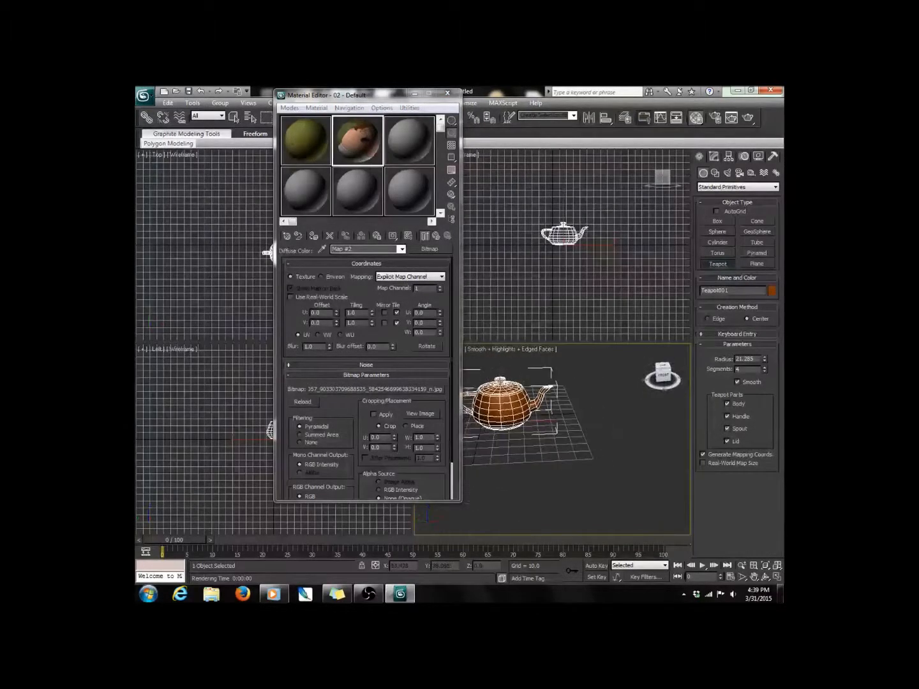
# - Create a pyramid about 31 wide and 56 deep beside the teapot, and a plane about 20 by 32.5 in front of it
pyautogui.click(757, 254)
pyautogui.moveTo(574, 453); pyautogui.dragTo(624, 440)
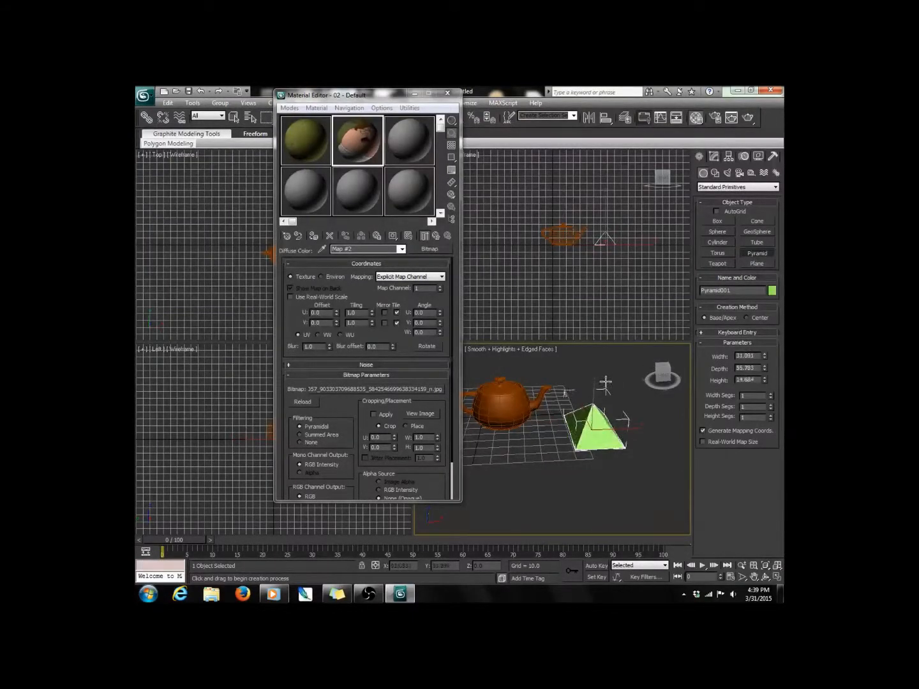
pyautogui.click(756, 263)
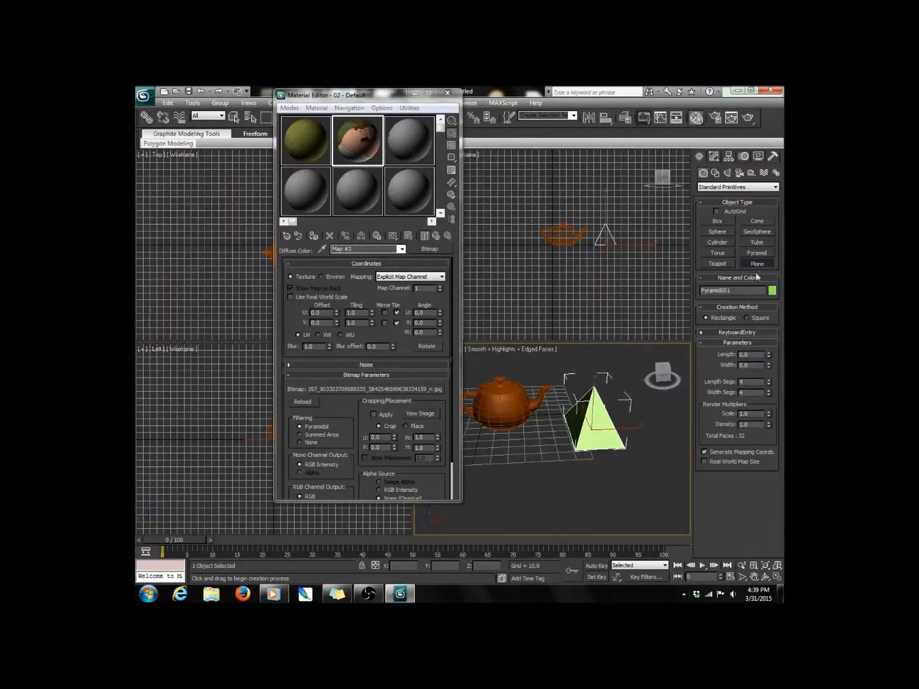
pyautogui.moveTo(527, 455); pyautogui.dragTo(579, 440)
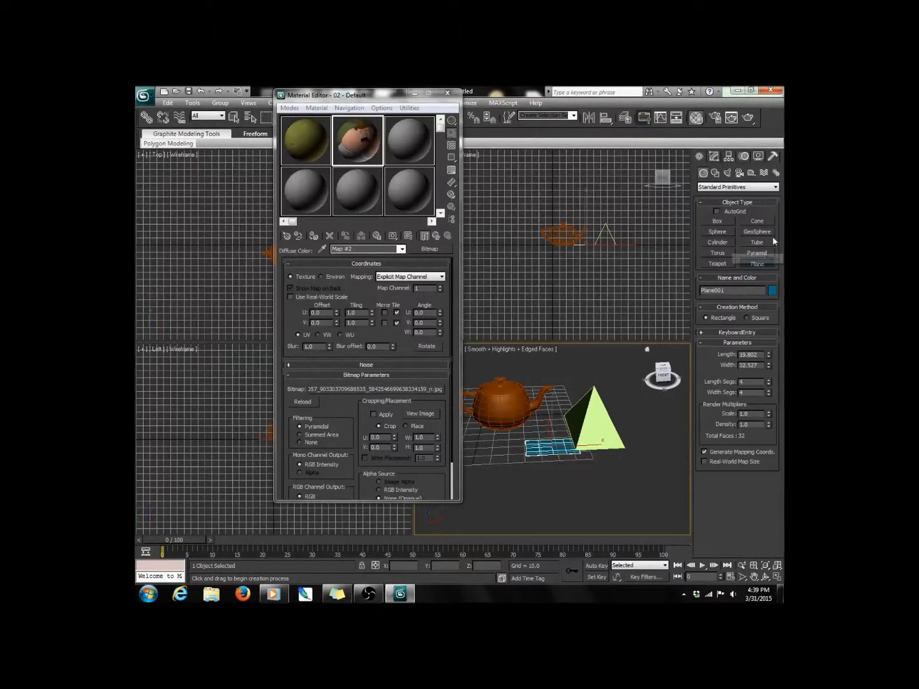
# - Create a tube in front of the teapot with radii of about 21.4 and 13.5 and a height of about 22
pyautogui.click(757, 243)
pyautogui.moveTo(485, 459); pyautogui.dragTo(519, 461)
pyautogui.click(504, 452)
pyautogui.click(505, 422)
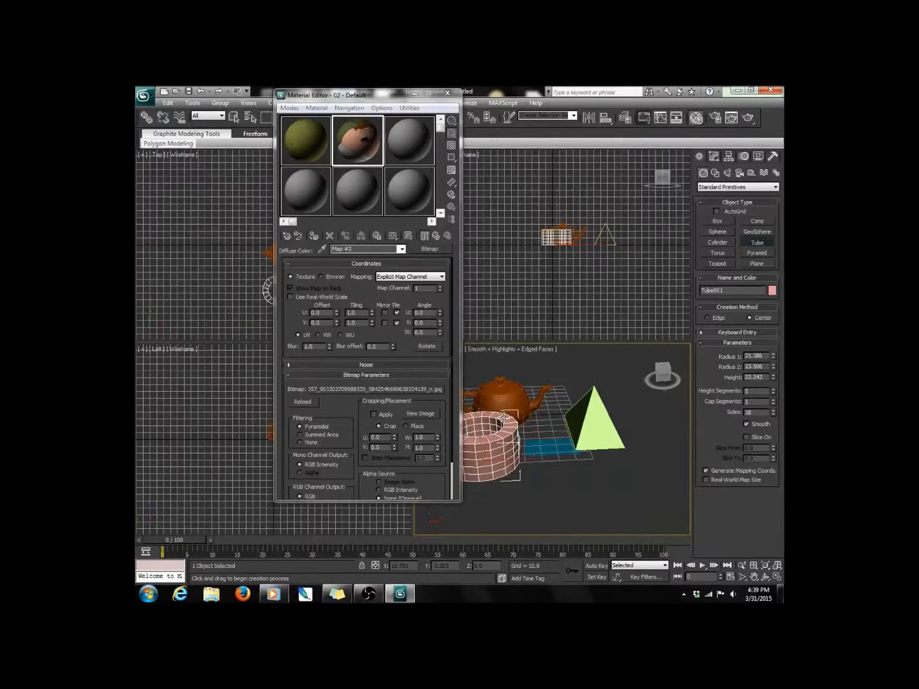
# - Create a torus of main radius about 19.6 in the foreground and a large one behind the teapot with radii about 82.5 and 26
pyautogui.click(718, 253)
pyautogui.moveTo(560, 524); pyautogui.dragTo(590, 485)
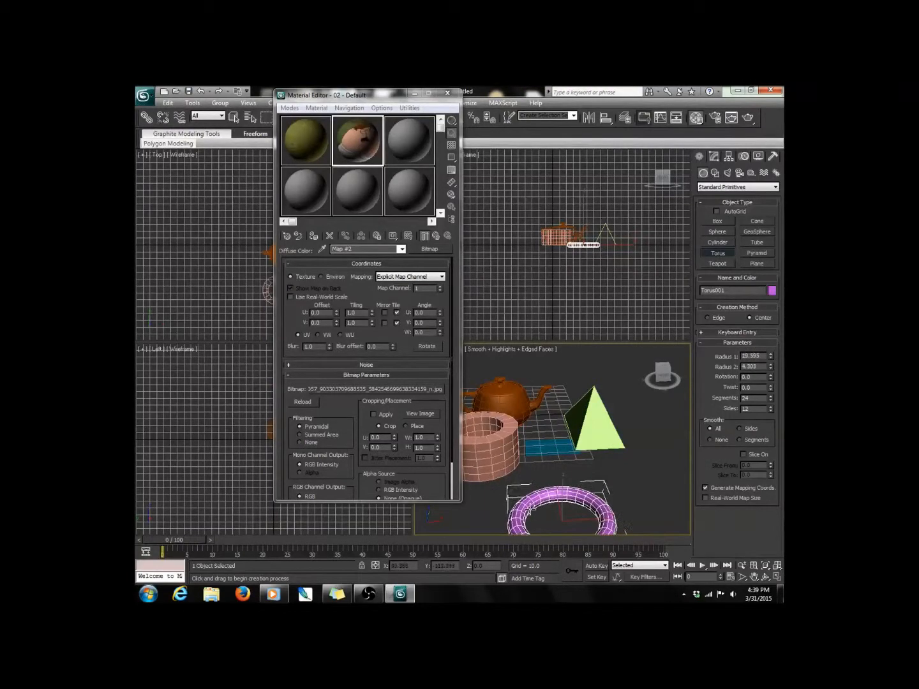
pyautogui.click(392, 160)
pyautogui.moveTo(470, 361); pyautogui.dragTo(518, 395)
pyautogui.click(500, 383)
# - Uncover the viewport and add a torus with radii of about 50.7 and 8.6 beside the teapot, plus a thin torus behind the pyramid
pyautogui.moveTo(361, 100); pyautogui.dragTo(226, 169)
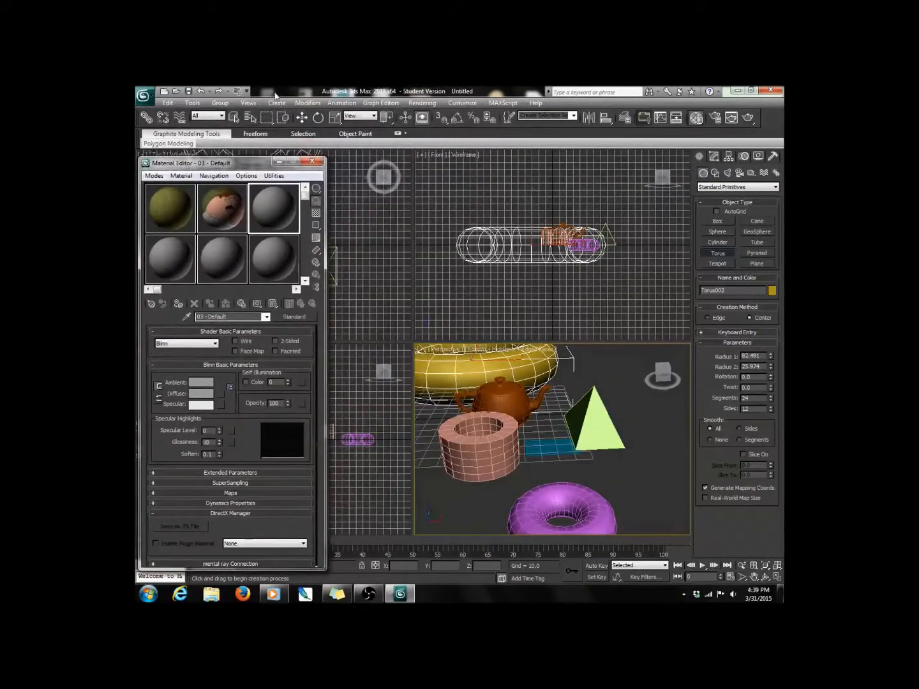
pyautogui.moveTo(421, 412); pyautogui.dragTo(460, 415)
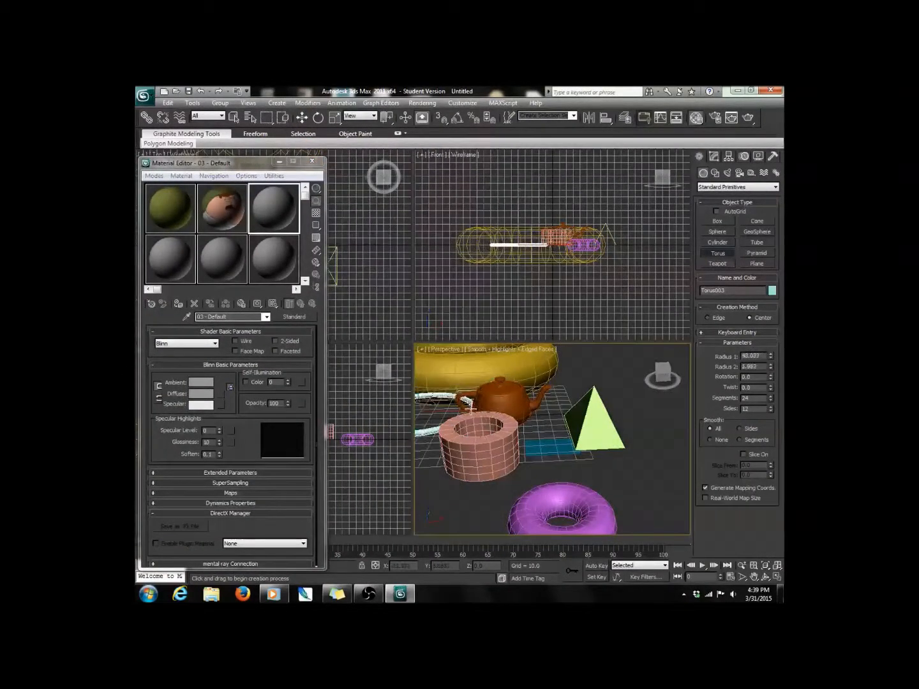
pyautogui.click(469, 389)
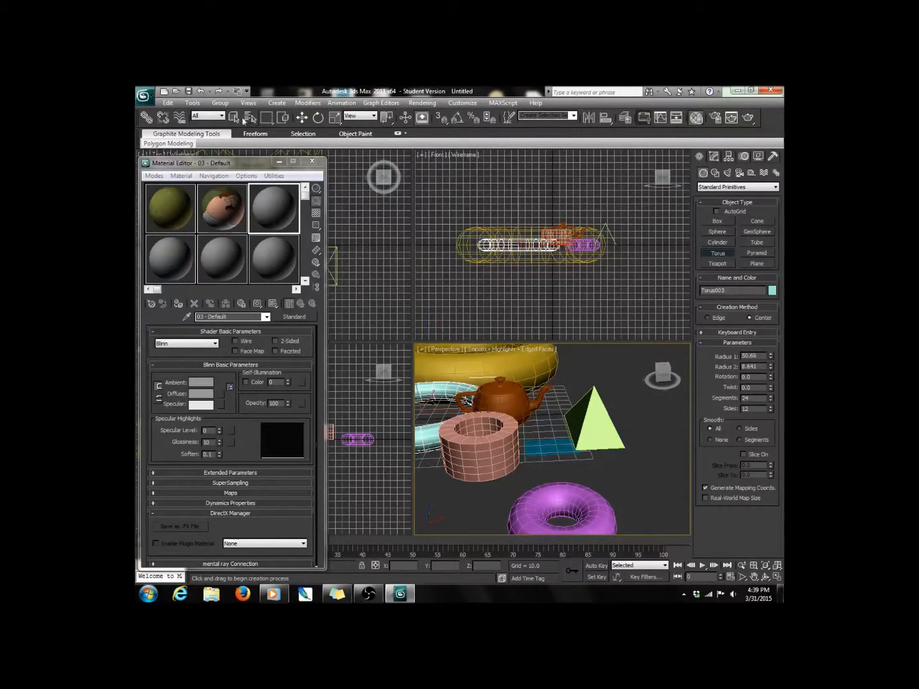
pyautogui.moveTo(603, 353); pyautogui.dragTo(558, 366)
pyautogui.click(563, 369)
pyautogui.rightClick(564, 372)
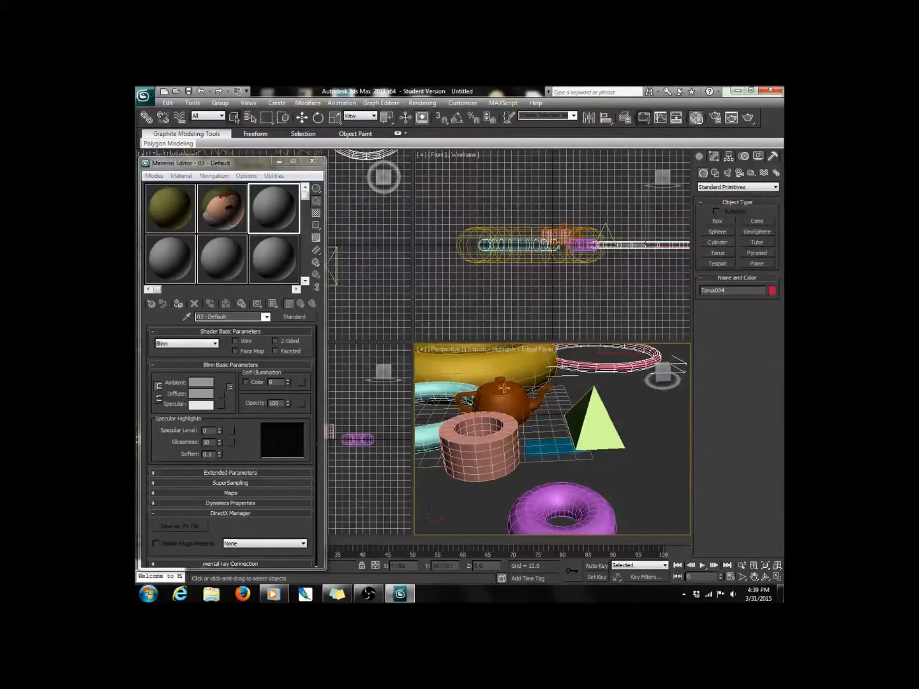
pyautogui.click(250, 118)
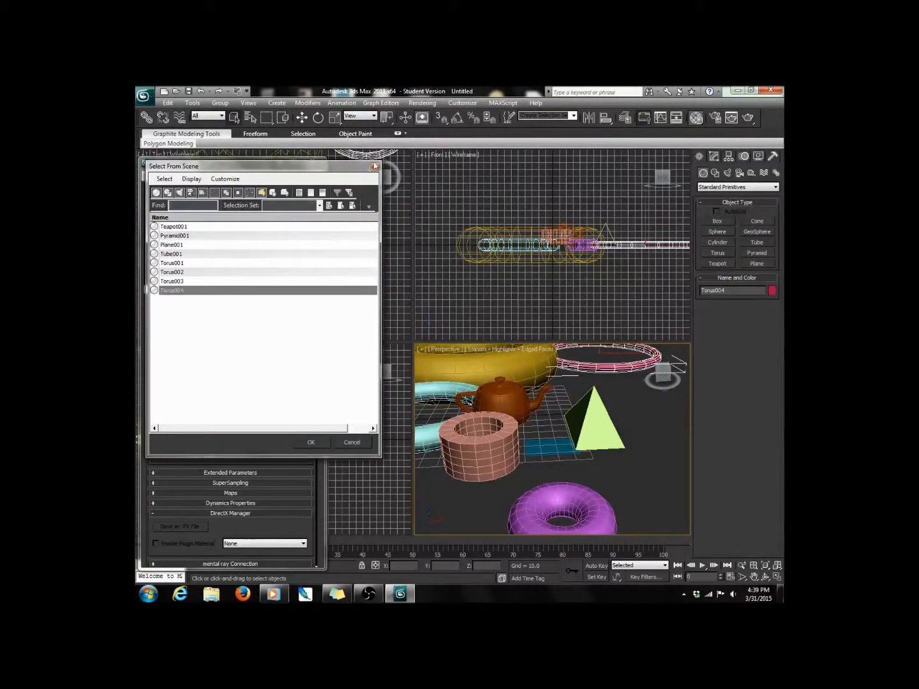
pyautogui.click(376, 166)
pyautogui.click(250, 118)
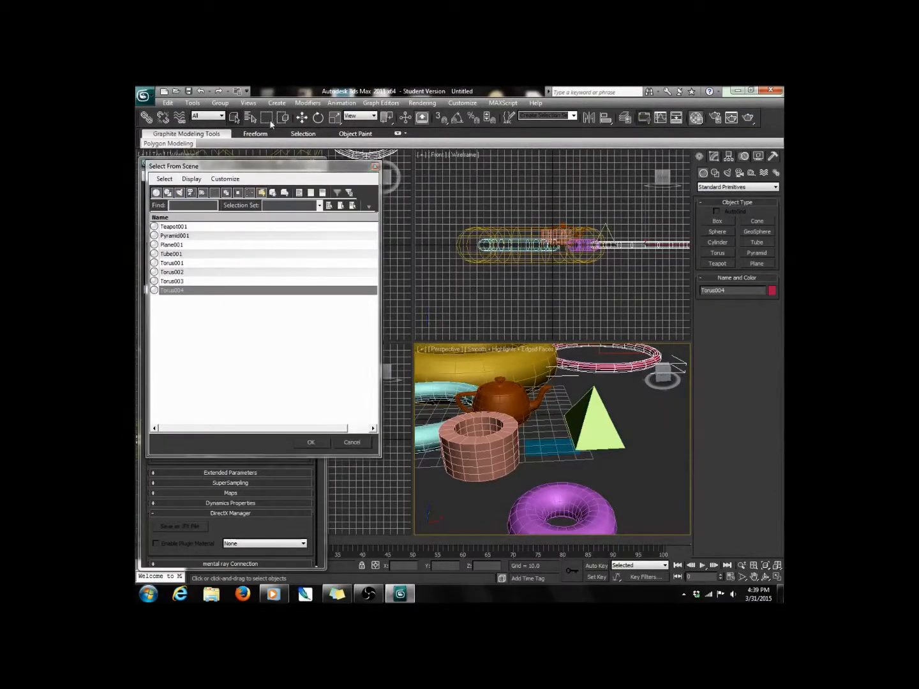
pyautogui.click(376, 166)
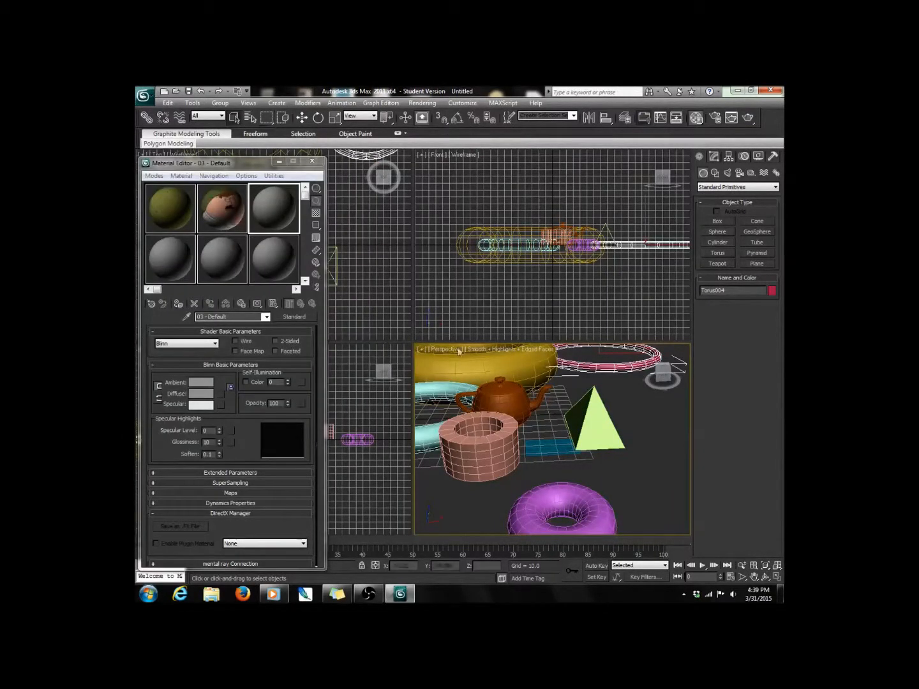
# - Select all objects in the scene and load Corrugated Steel.jpg from the Textures folder as the third material's diffuse bitmap
pyautogui.moveTo(484, 370); pyautogui.dragTo(483, 370)
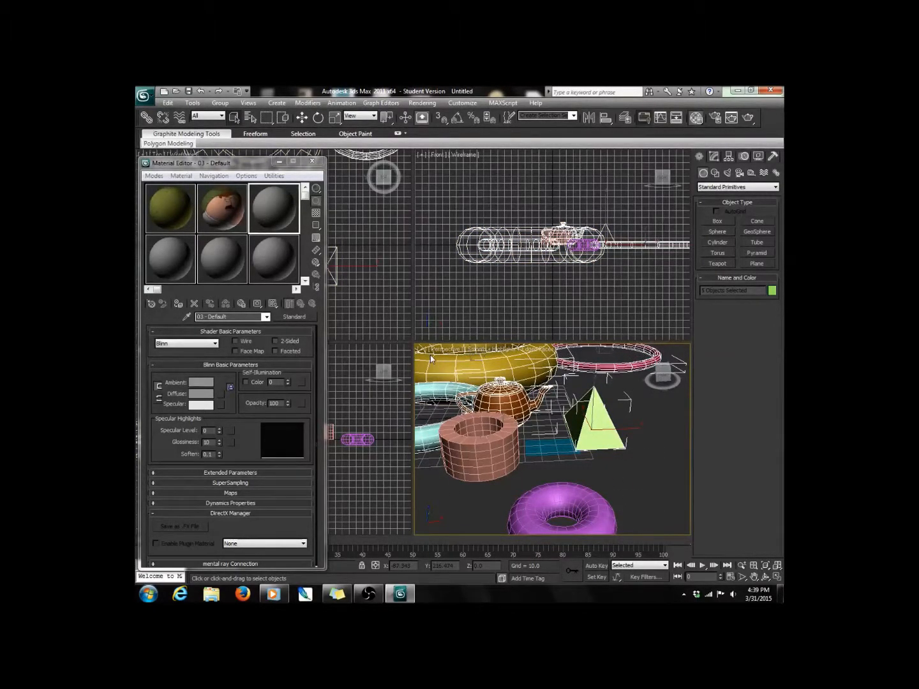
pyautogui.hotkey('ctrl', 'a')
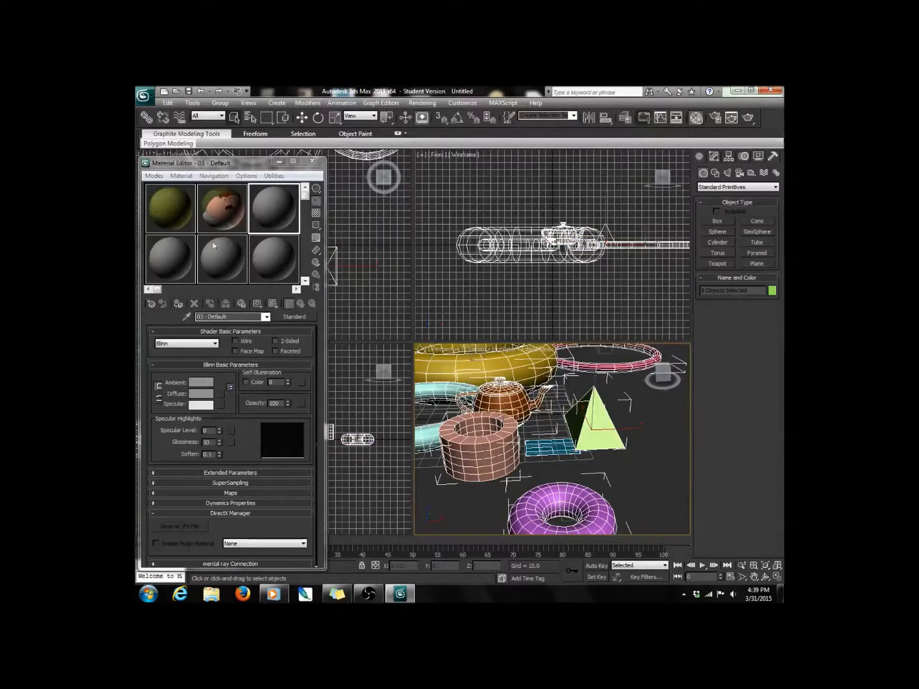
pyautogui.click(222, 394)
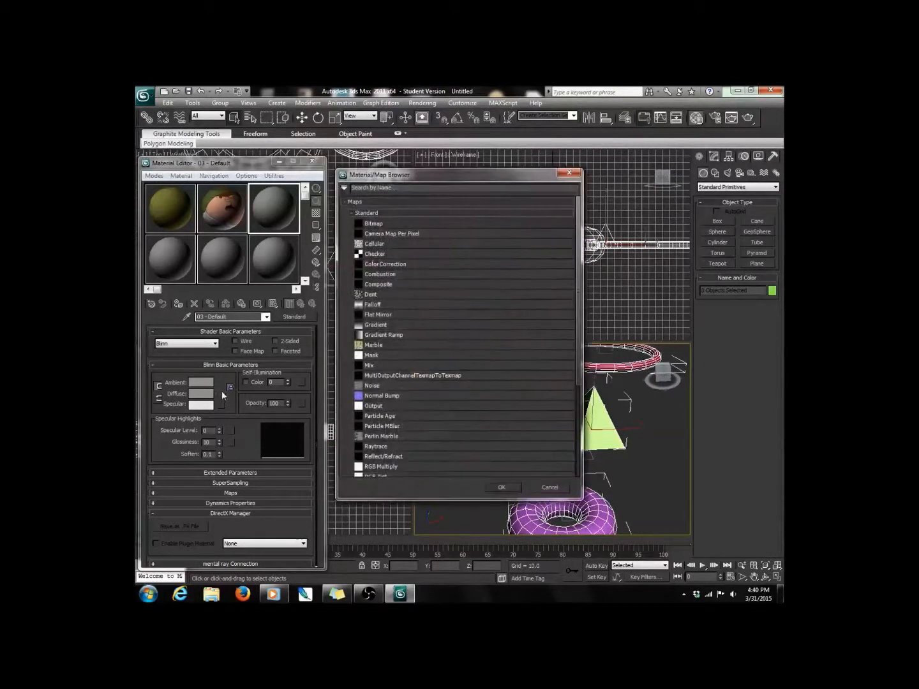
pyautogui.doubleClick(374, 224)
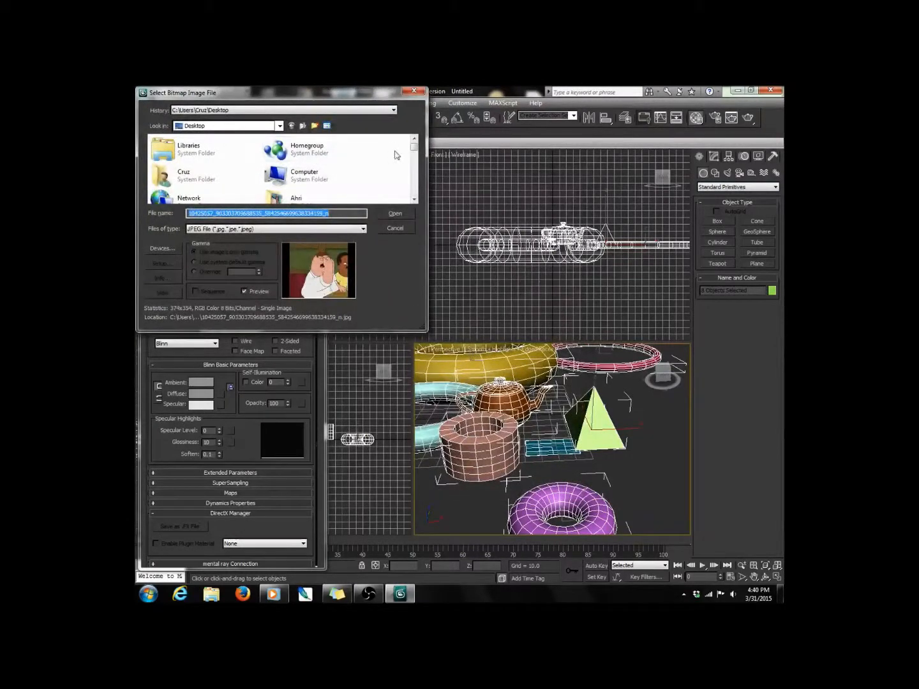
pyautogui.click(278, 126)
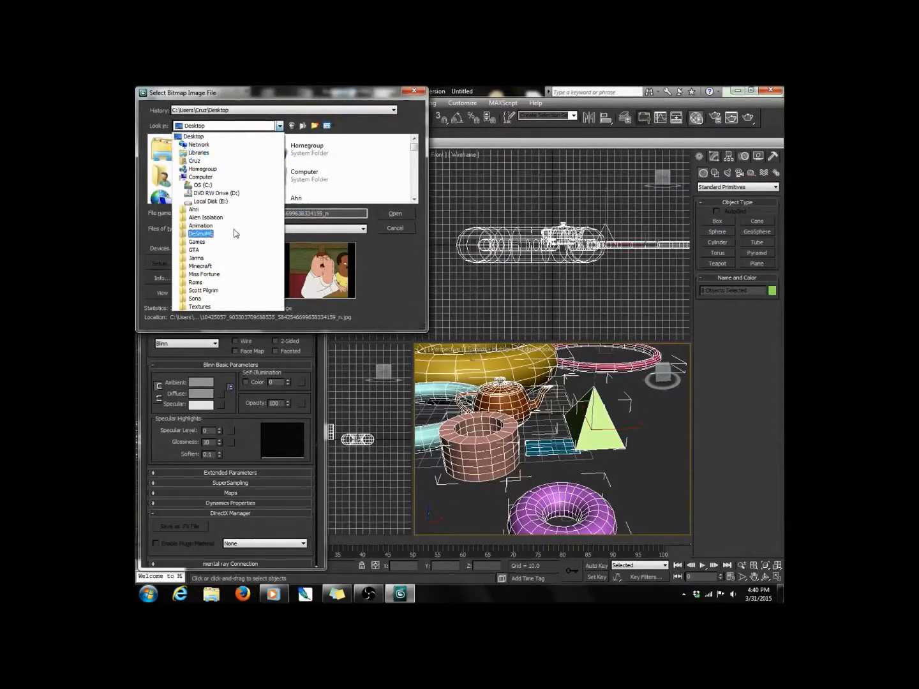
pyautogui.click(231, 308)
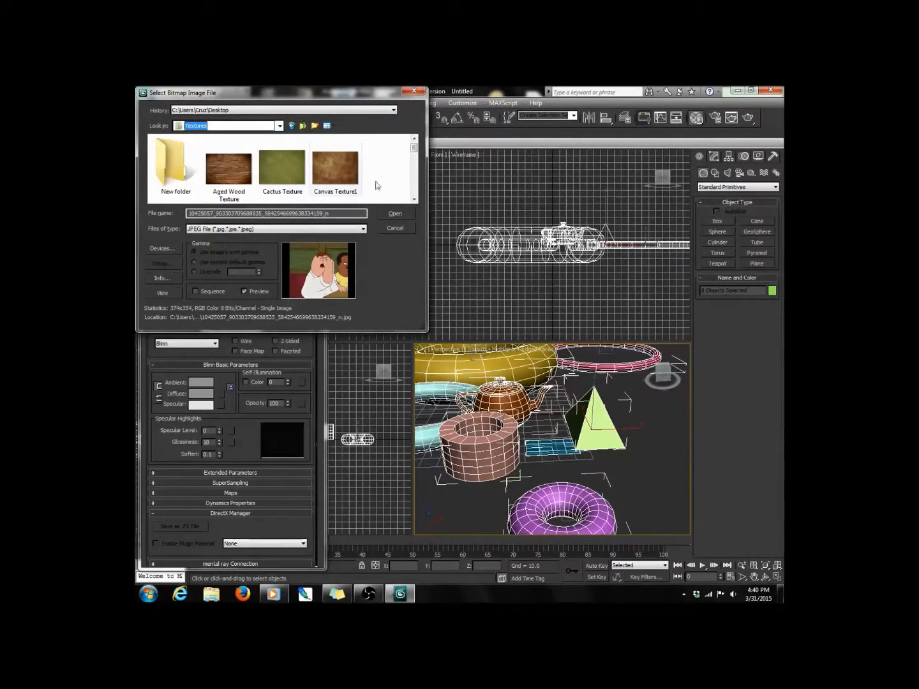
pyautogui.moveTo(414, 149); pyautogui.dragTo(413, 164)
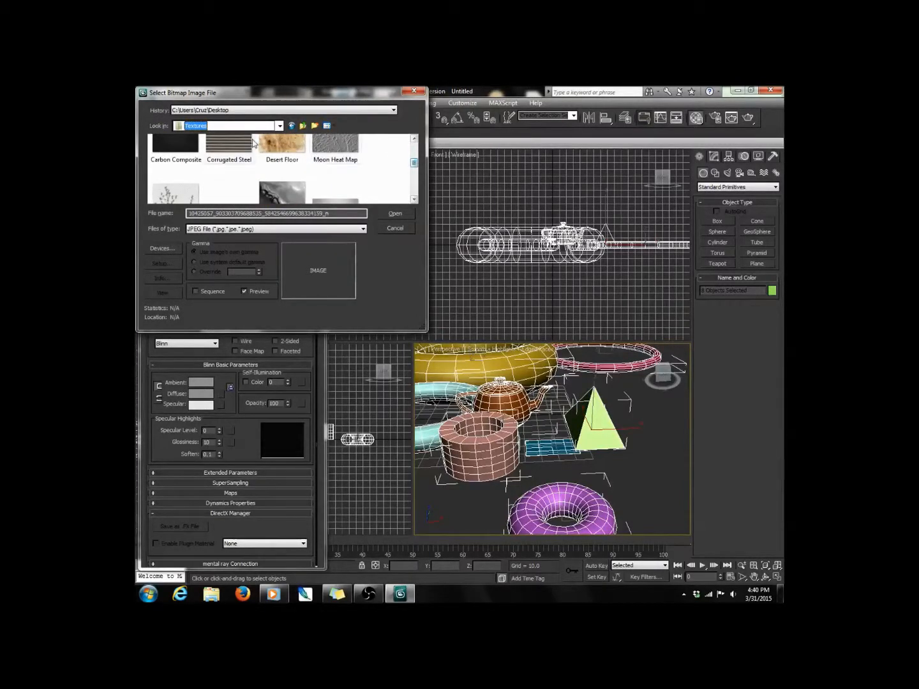
pyautogui.click(254, 142)
pyautogui.click(394, 212)
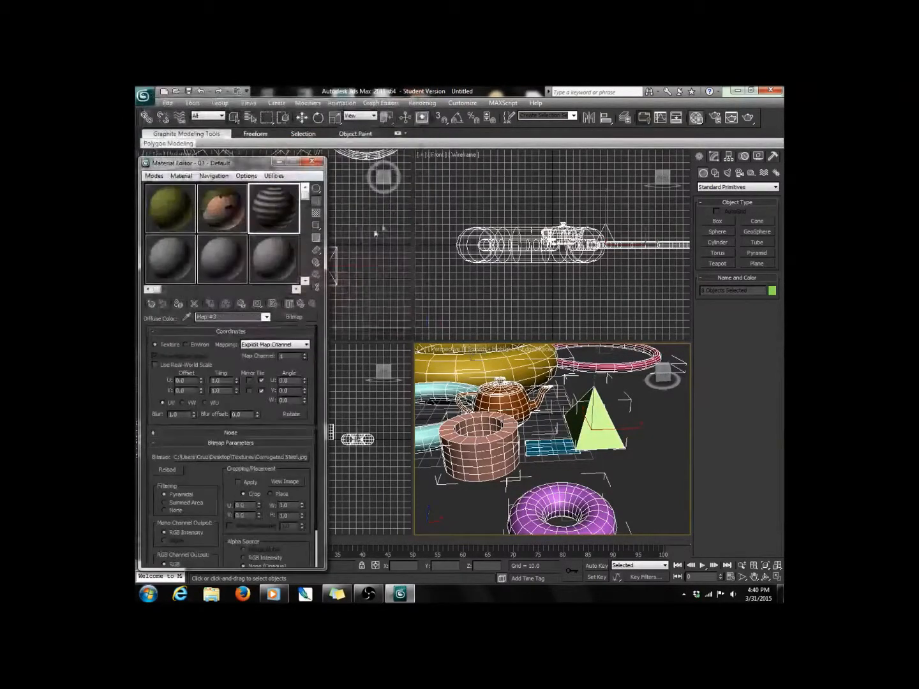
# - Assign the corrugated steel material to all selected objects and close the Material Editor
pyautogui.click(178, 306)
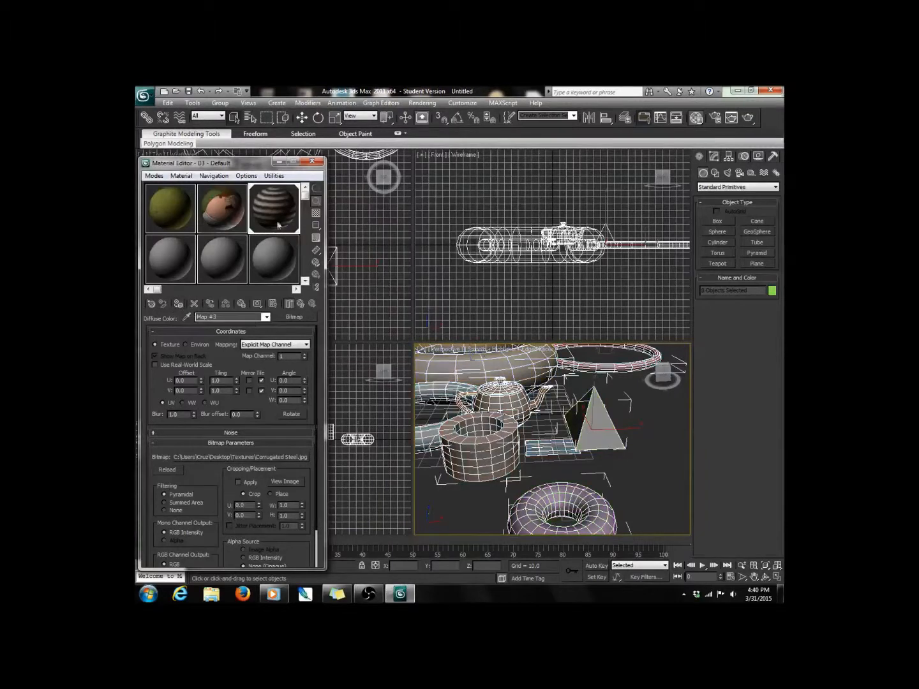
pyautogui.click(313, 162)
pyautogui.scroll(-5, 554, 369)
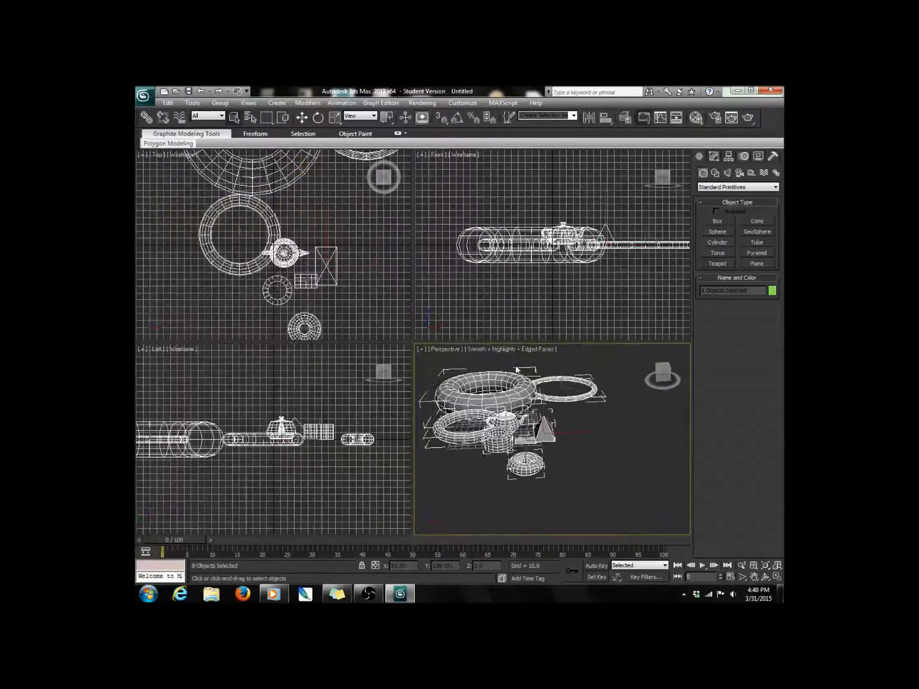
# - Render the Perspective view of the textured objects, framed around the teapot, tube and pyramid, and close the rendered frame
pyautogui.scroll(6, 548, 422)
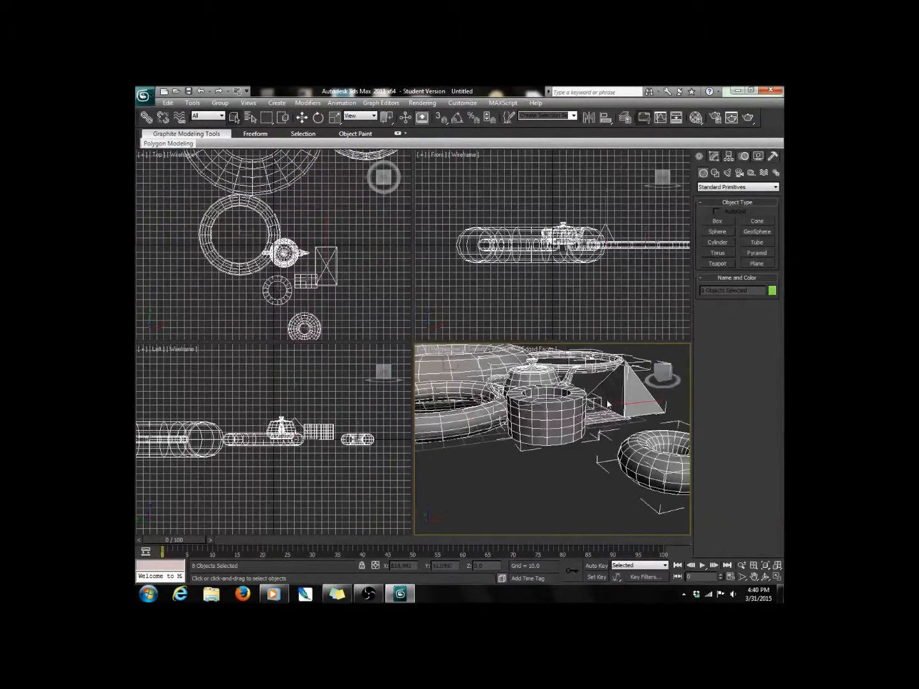
pyautogui.click(733, 118)
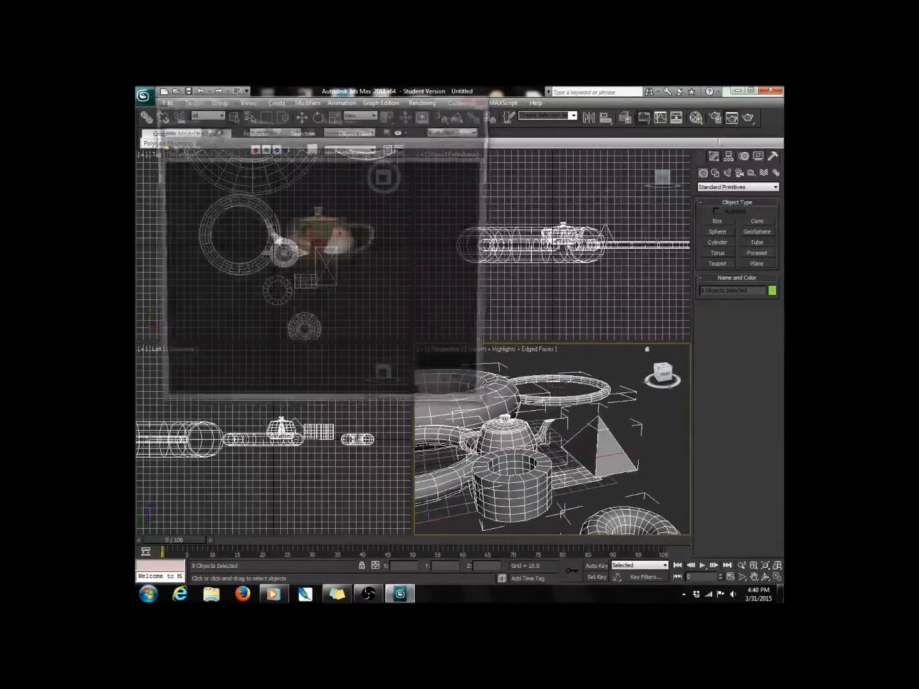
pyautogui.click(450, 120)
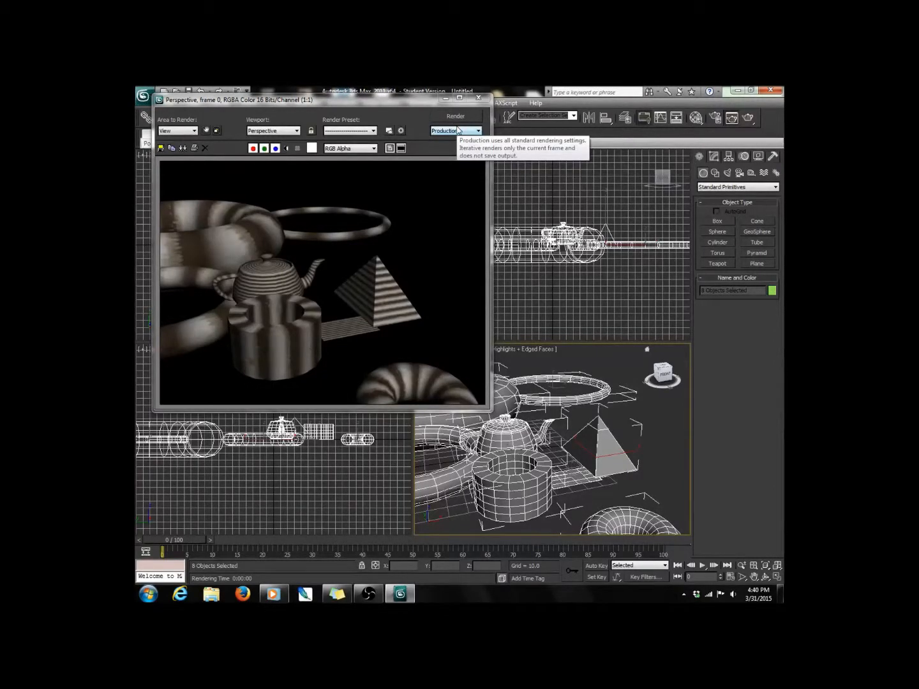
pyautogui.click(479, 98)
# - Render a close-up of the plane and pyramid in the Perspective view and close the rendered frame
pyautogui.scroll(5, 515, 445)
pyautogui.moveTo(515, 445); pyautogui.dragTo(603, 380, button='middle')
pyautogui.click(731, 119)
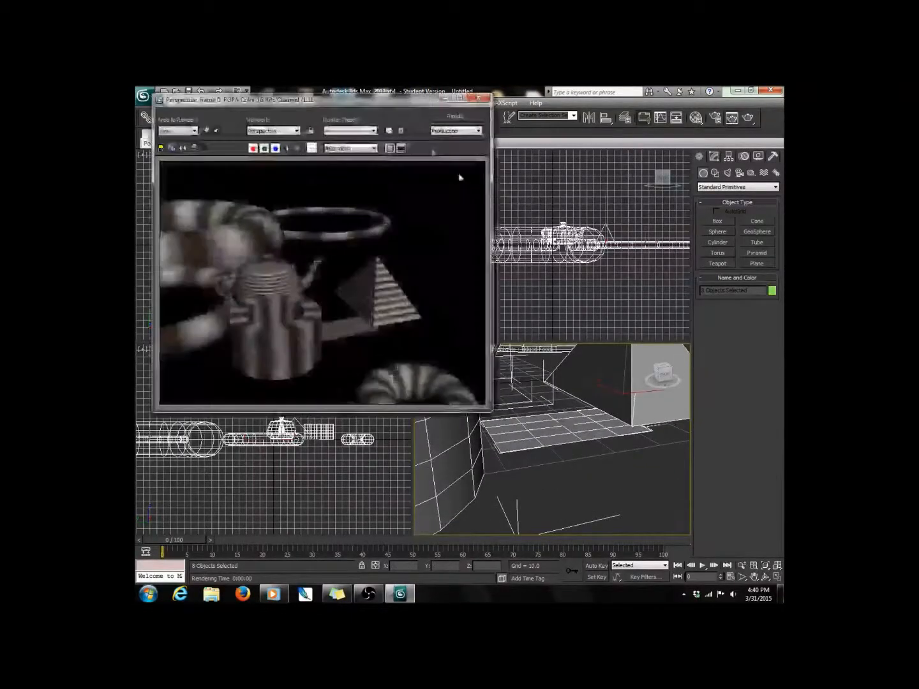
pyautogui.click(455, 116)
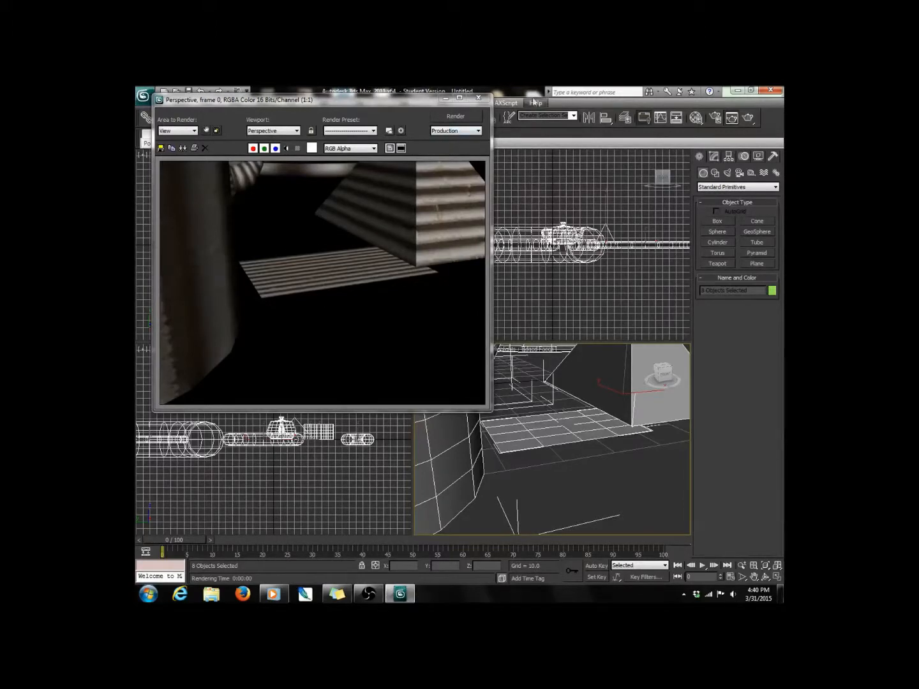
pyautogui.click(479, 98)
# - Examine the arrangement of all the objects in the Front and Perspective views, from close up and from farther away
pyautogui.moveTo(658, 308); pyautogui.dragTo(575, 392, button='middle')
pyautogui.moveTo(606, 275); pyautogui.dragTo(642, 210, button='middle')
pyautogui.scroll(2, 642, 210)
pyautogui.moveTo(584, 399); pyautogui.dragTo(558, 444, button='middle')
pyautogui.scroll(-5, 520, 468)
pyautogui.scroll(-3, 543, 435)
pyautogui.scroll(6, 530, 433)
pyautogui.scroll(-8, 530, 432)
pyautogui.scroll(6, 553, 442)
pyautogui.moveTo(553, 441); pyautogui.dragTo(576, 412, button='middle')
pyautogui.scroll(-8, 541, 440)
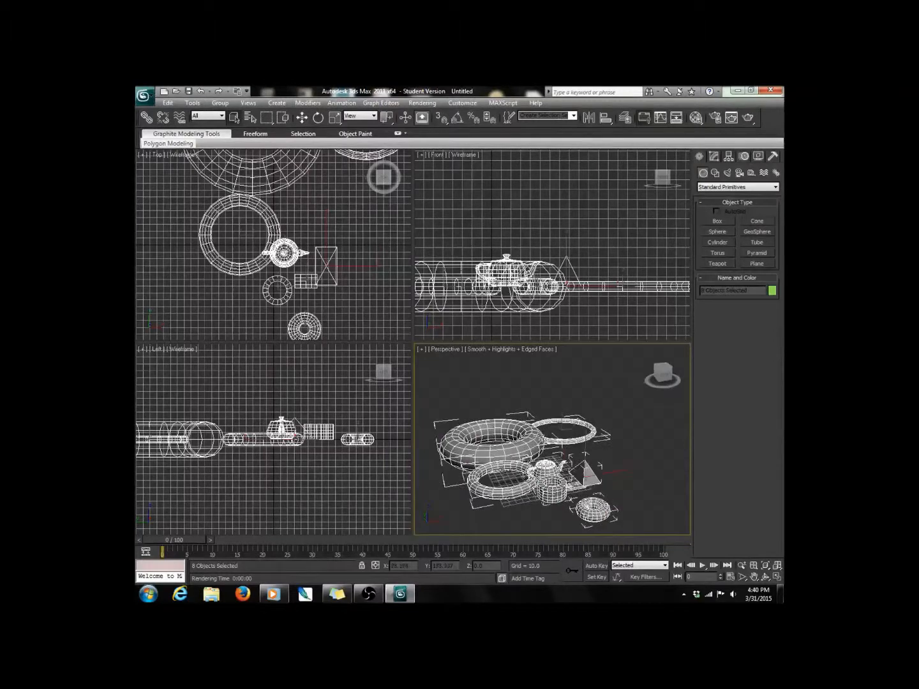
pyautogui.scroll(3, 539, 437)
pyautogui.scroll(-4, 539, 435)
pyautogui.scroll(8, 539, 425)
pyautogui.moveTo(540, 428); pyautogui.dragTo(542, 533, button='middle')
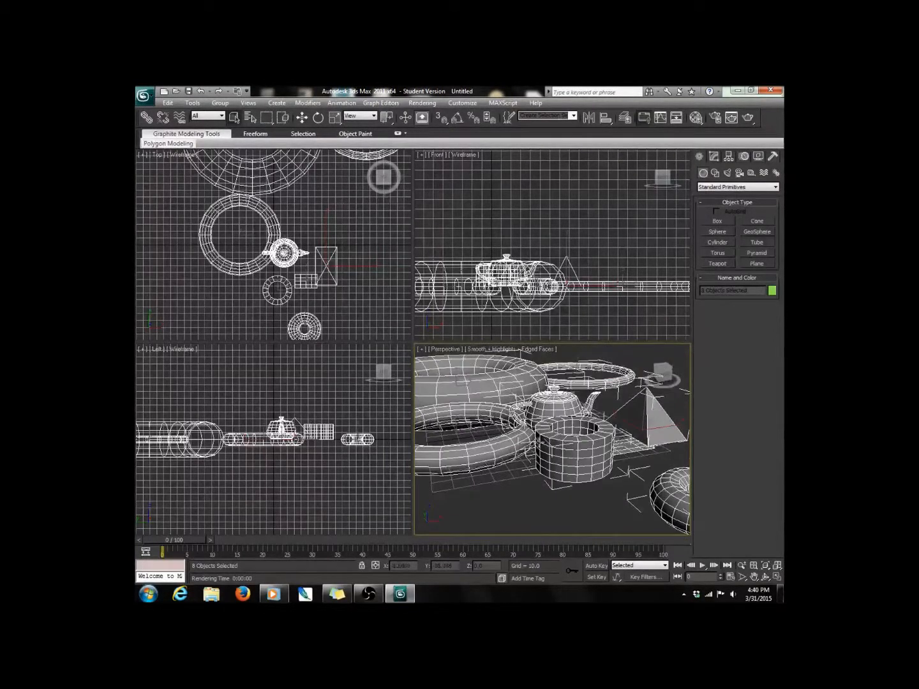
pyautogui.moveTo(537, 437); pyautogui.dragTo(568, 471, button='middle')
pyautogui.scroll(-5, 549, 440)
pyautogui.moveTo(670, 375)
pyautogui.mouseDown()
pyautogui.moveTo(621, 382)
pyautogui.moveTo(549, 364)
pyautogui.moveTo(474, 381)
pyautogui.moveTo(448, 368)
pyautogui.moveTo(468, 360)
pyautogui.moveTo(675, 366)
pyautogui.mouseUp()
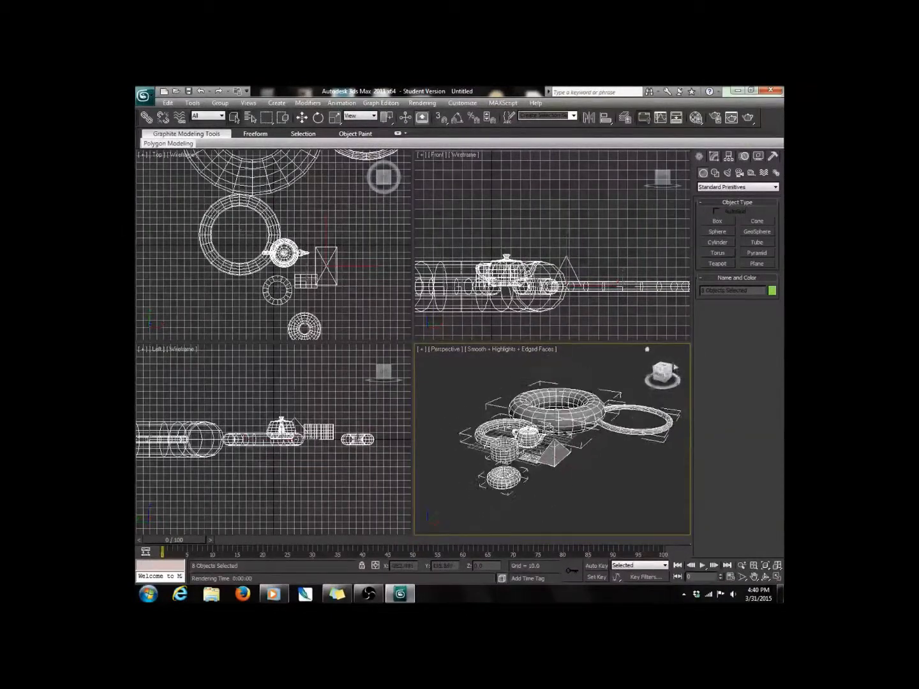
pyautogui.scroll(-6, 596, 201)
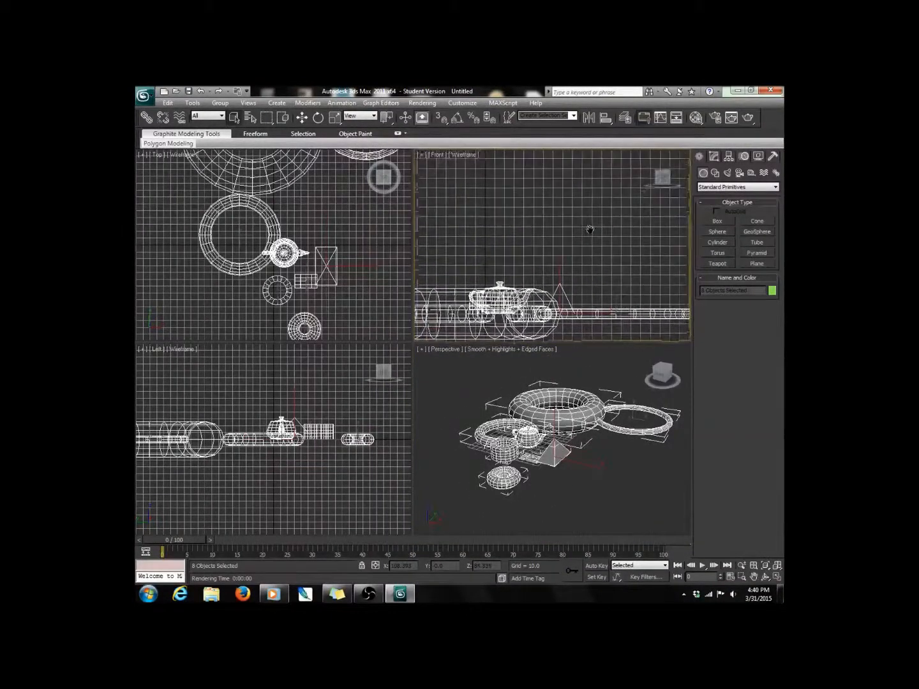
pyautogui.scroll(5, 617, 242)
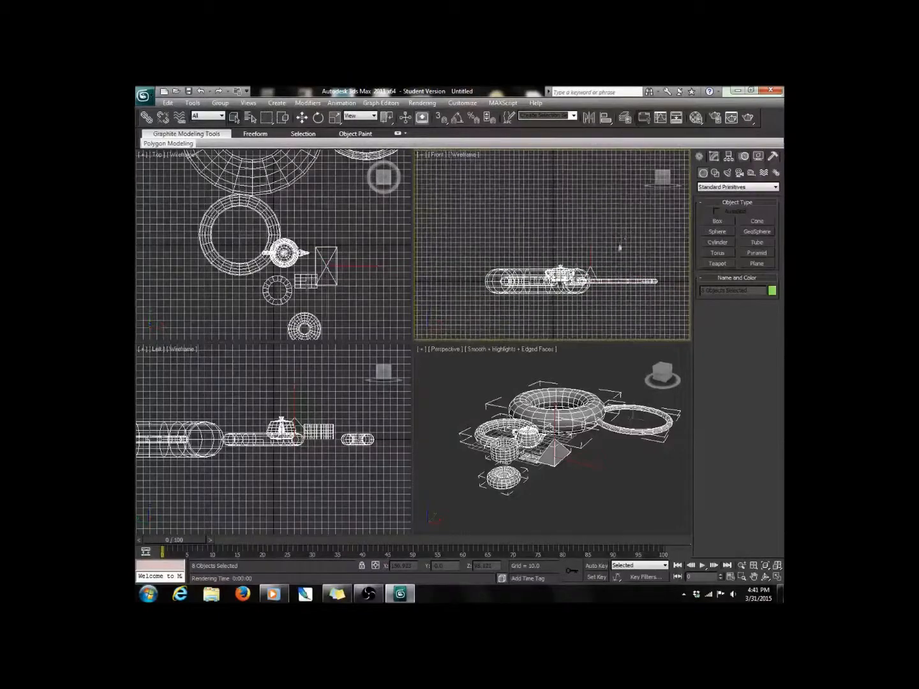
pyautogui.moveTo(622, 207); pyautogui.dragTo(597, 244, button='middle')
pyautogui.moveTo(548, 400); pyautogui.dragTo(532, 423, button='middle')
pyautogui.scroll(-3, 582, 355)
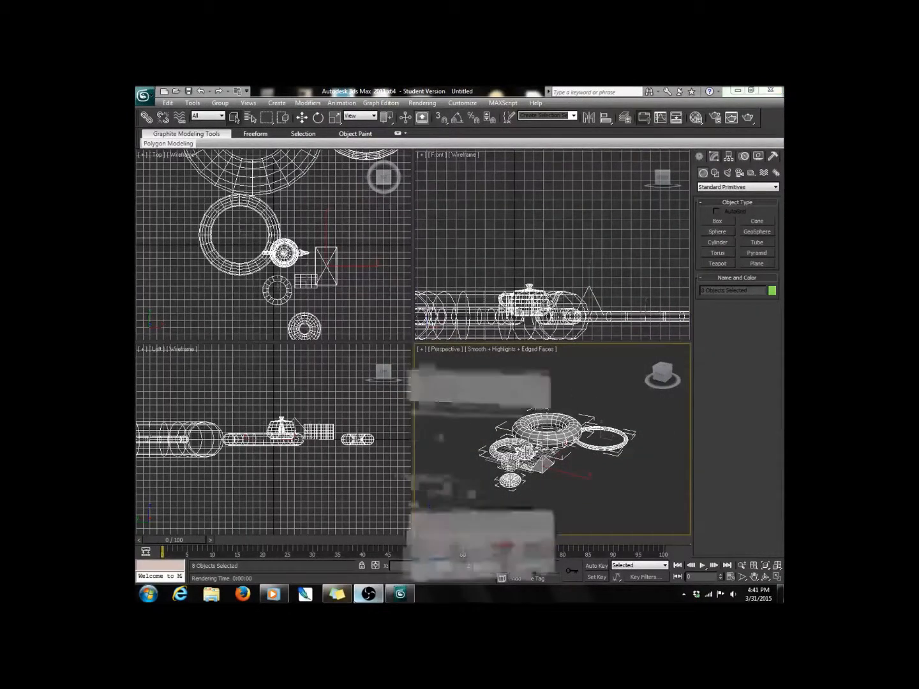
pyautogui.click(368, 594)
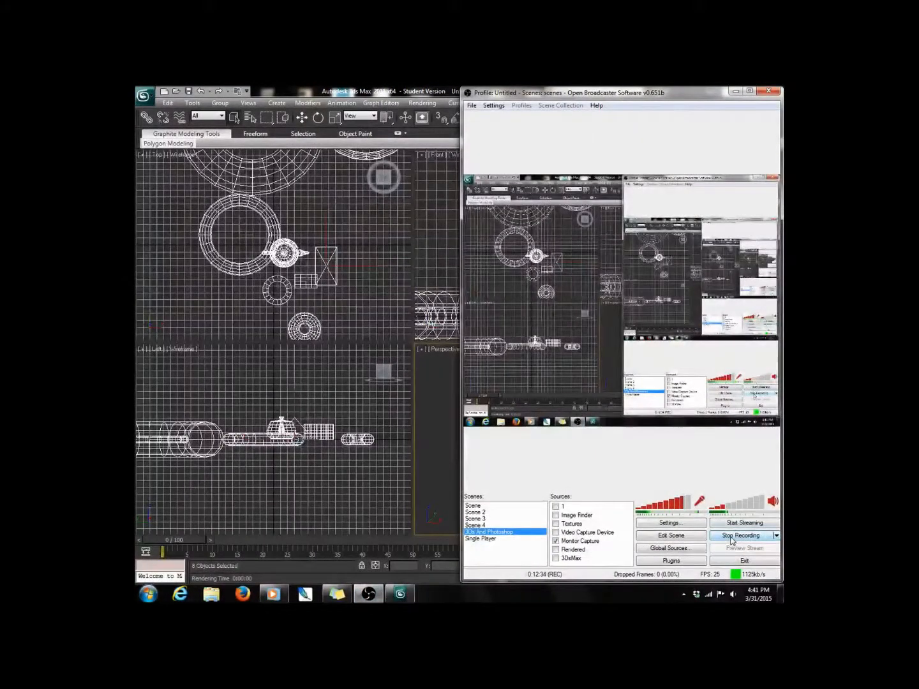